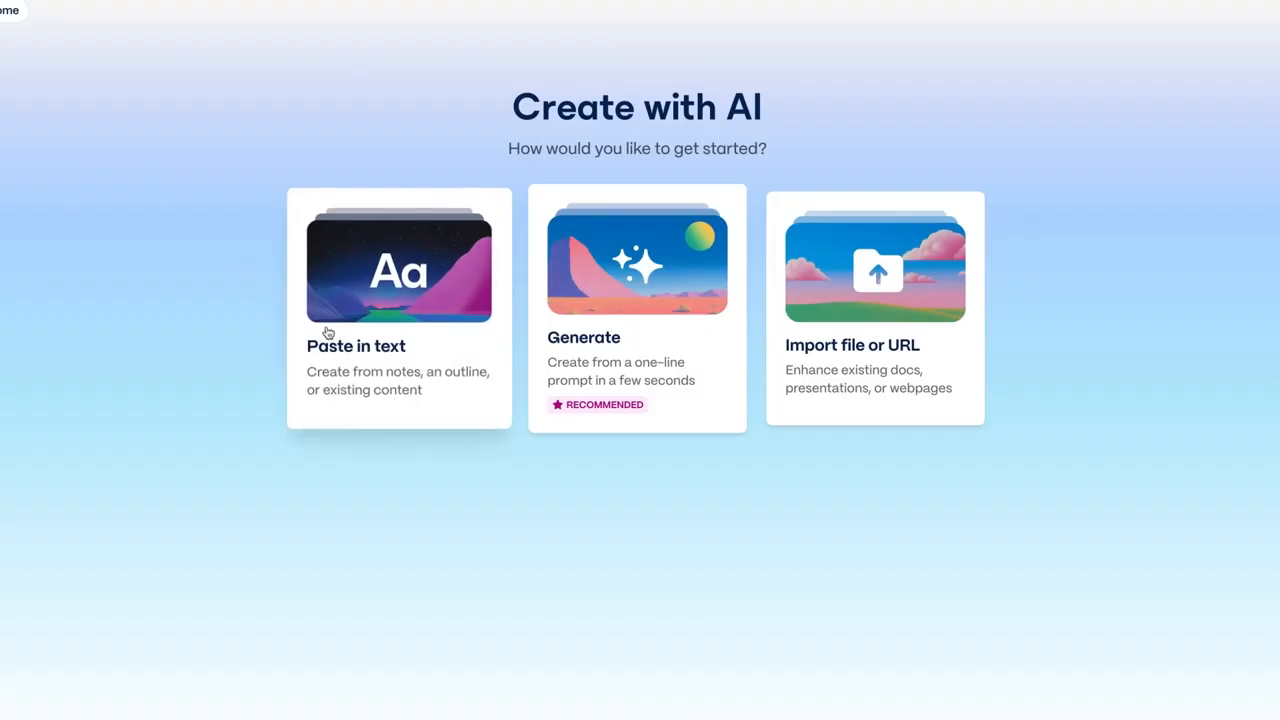
Look at the options for importing a file, a Drive document or a URL with AI
{"action": "left_click", "coordinate": [818, 385]}
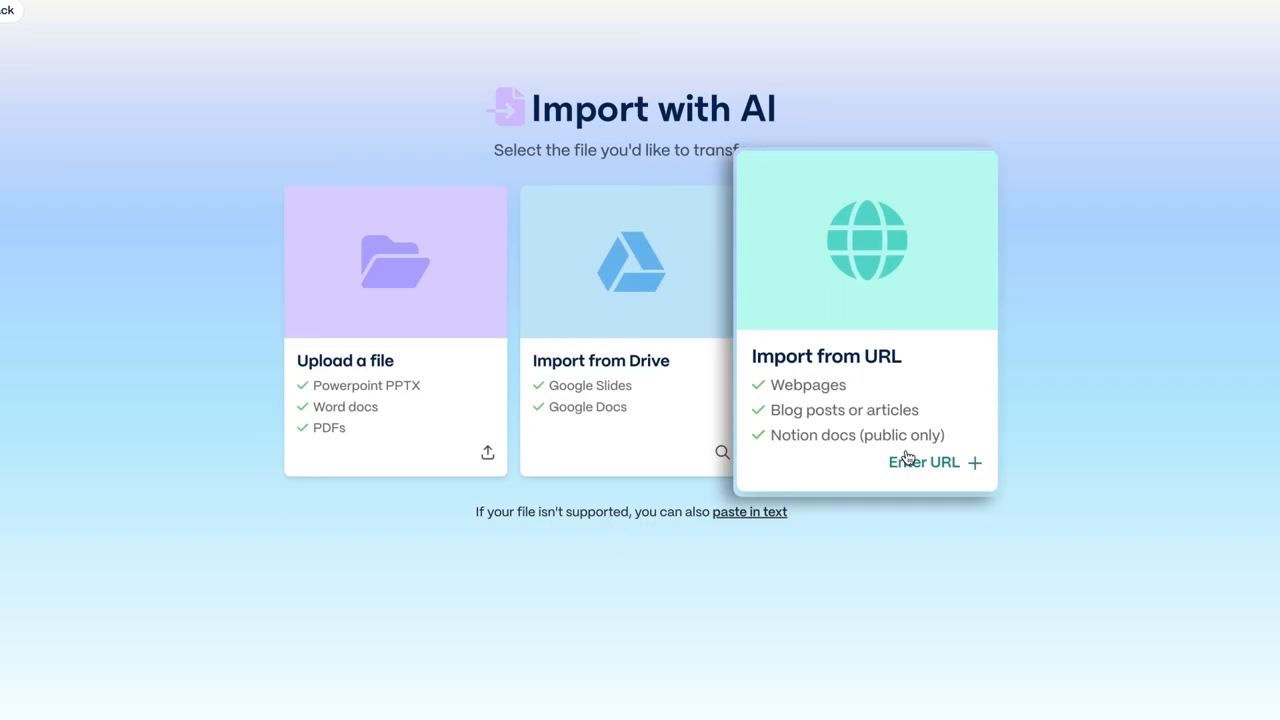
{"action": "left_click", "coordinate": [906, 459]}
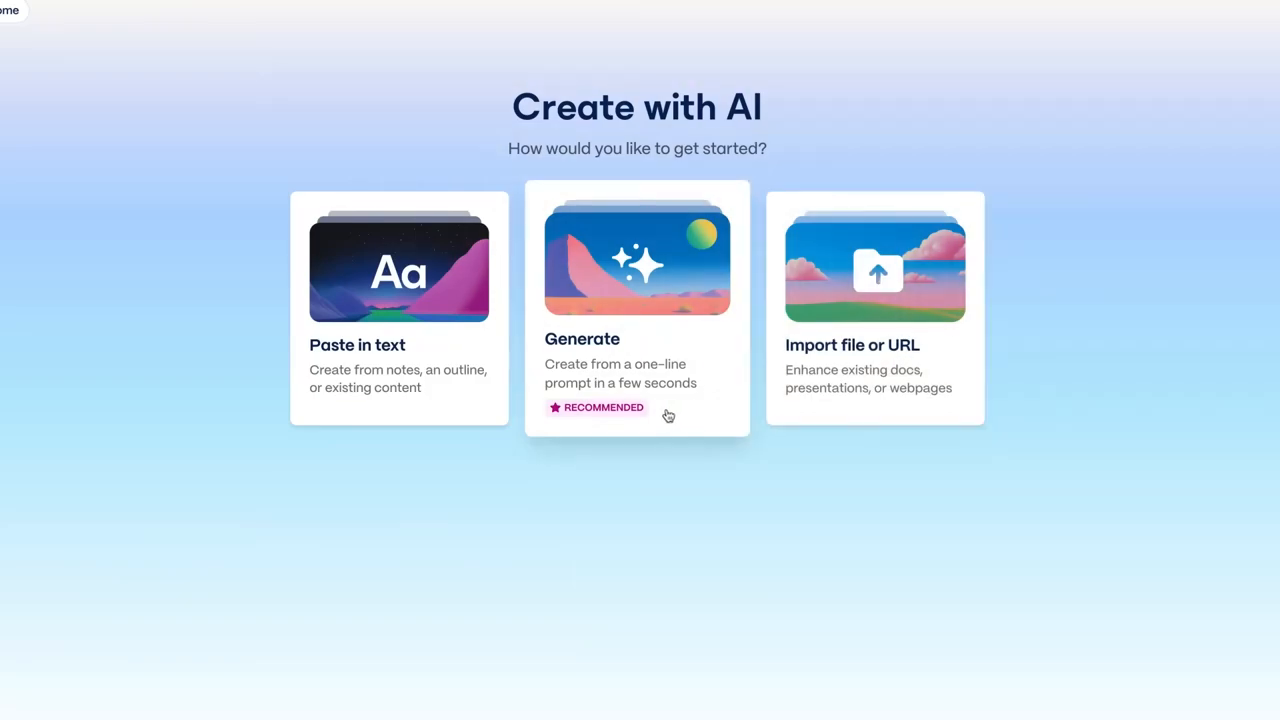
Start generating a presentation from a one-line prompt, with 8 cards and the Traditional 16:9 page style
{"action": "left_click", "coordinate": [663, 414]}
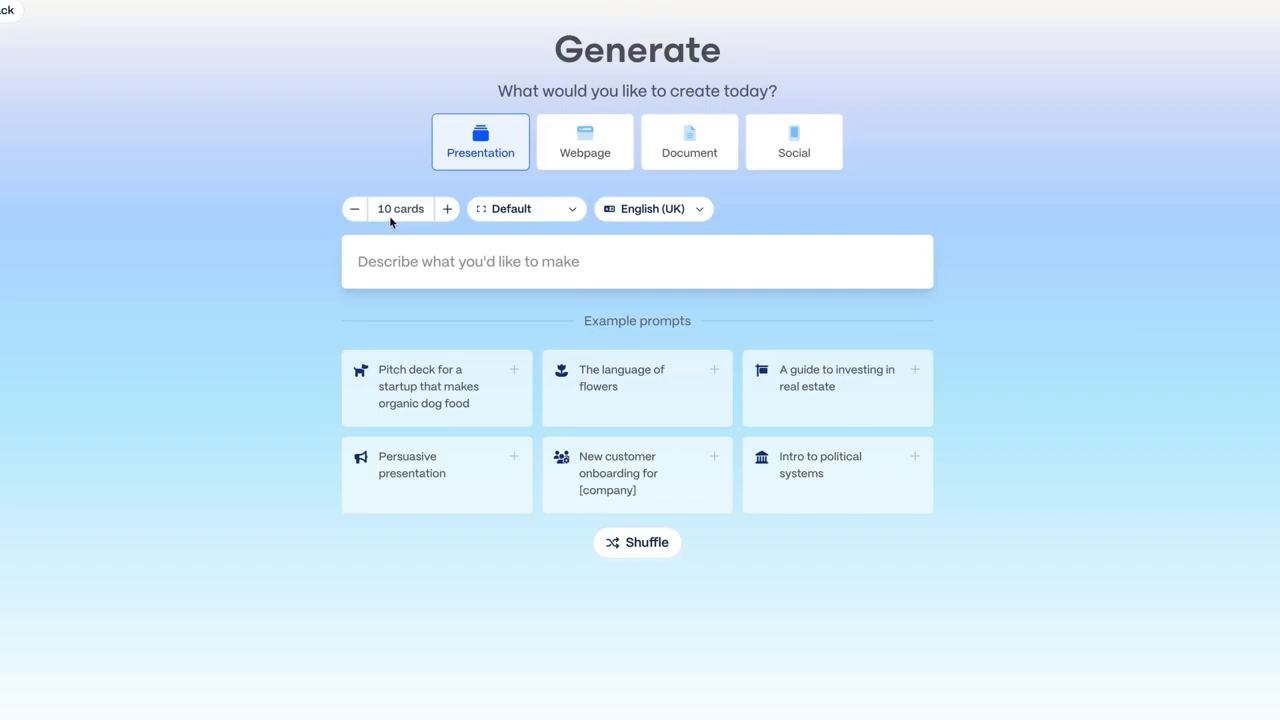
{"action": "left_click", "coordinate": [353, 216]}
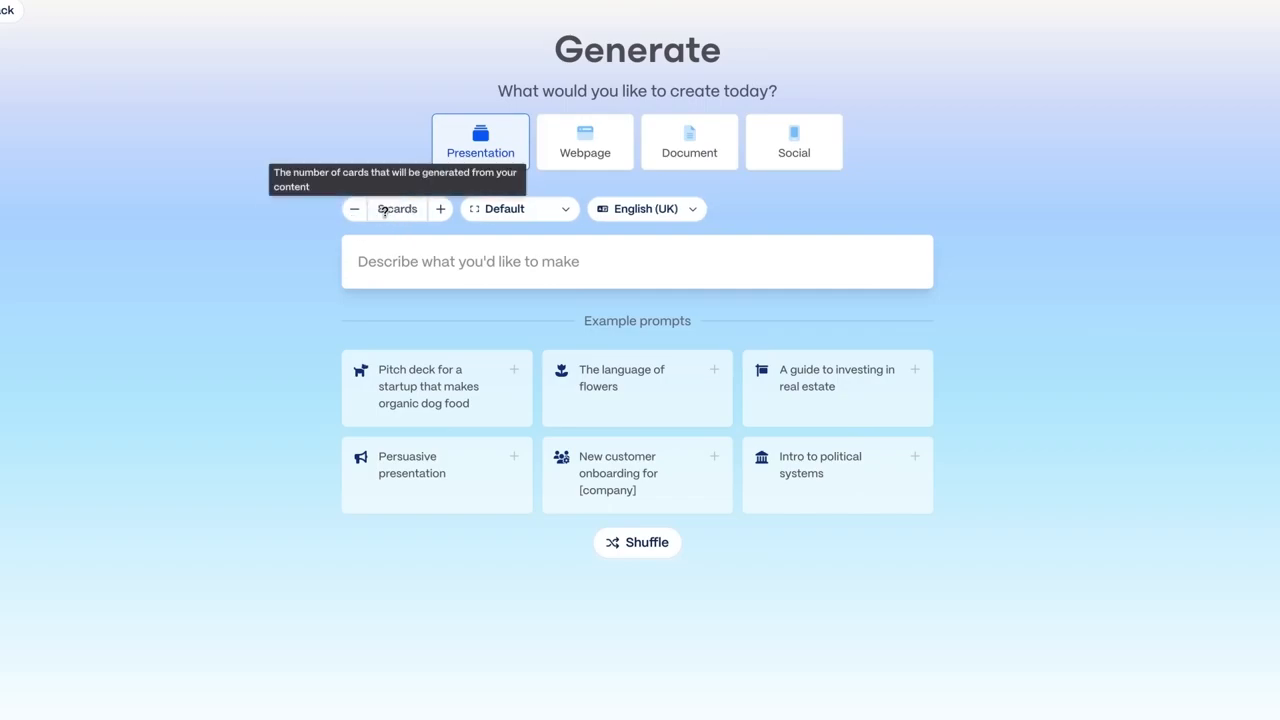
{"action": "left_click", "coordinate": [438, 212]}
{"action": "left_click", "coordinate": [438, 212]}
{"action": "left_click", "coordinate": [438, 212]}
{"action": "left_click", "coordinate": [438, 212]}
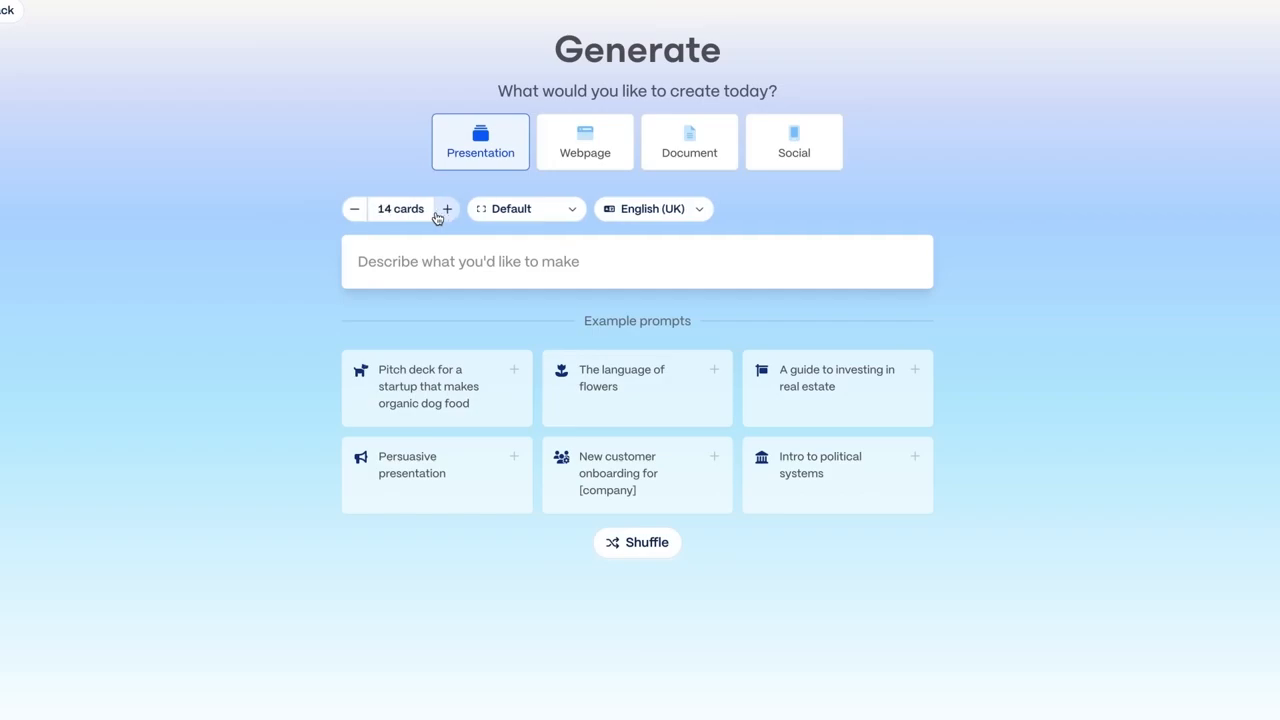
{"action": "left_click", "coordinate": [437, 218]}
{"action": "left_click", "coordinate": [437, 219]}
{"action": "left_click", "coordinate": [354, 216]}
{"action": "left_click", "coordinate": [354, 216]}
{"action": "left_click", "coordinate": [354, 216]}
{"action": "left_click", "coordinate": [354, 216]}
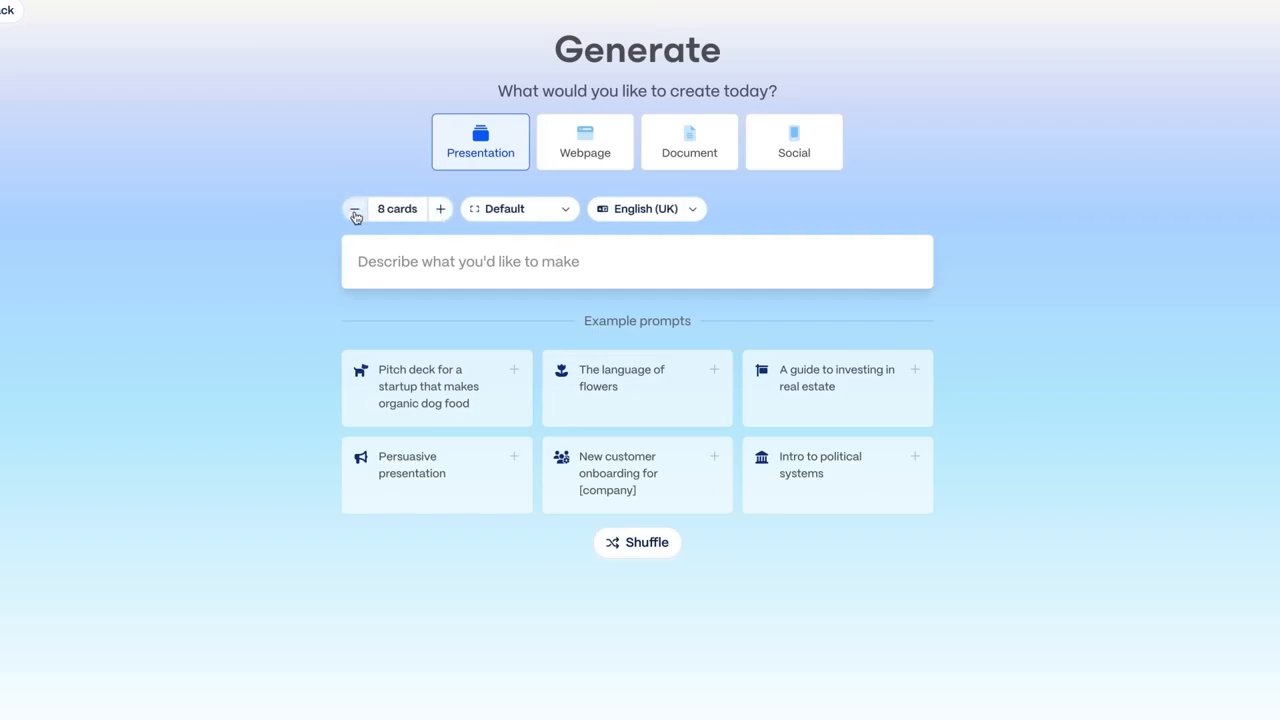
{"action": "left_click", "coordinate": [530, 219]}
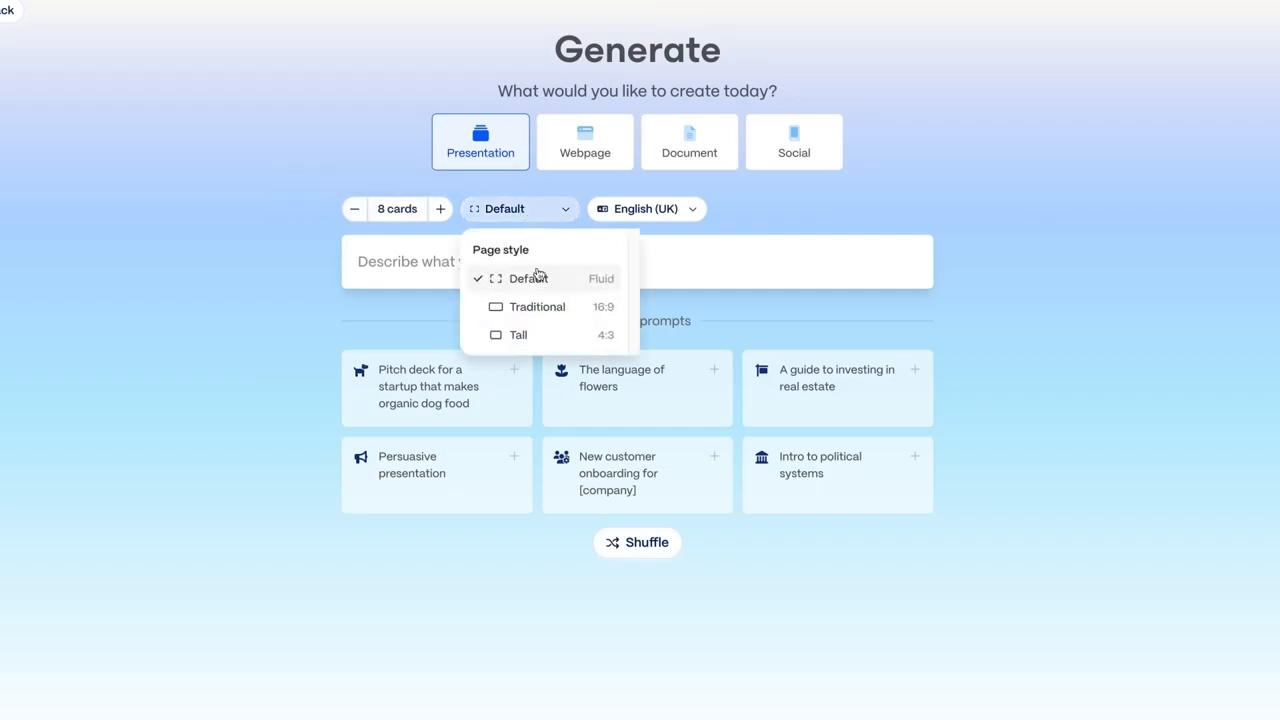
{"action": "left_click", "coordinate": [550, 307]}
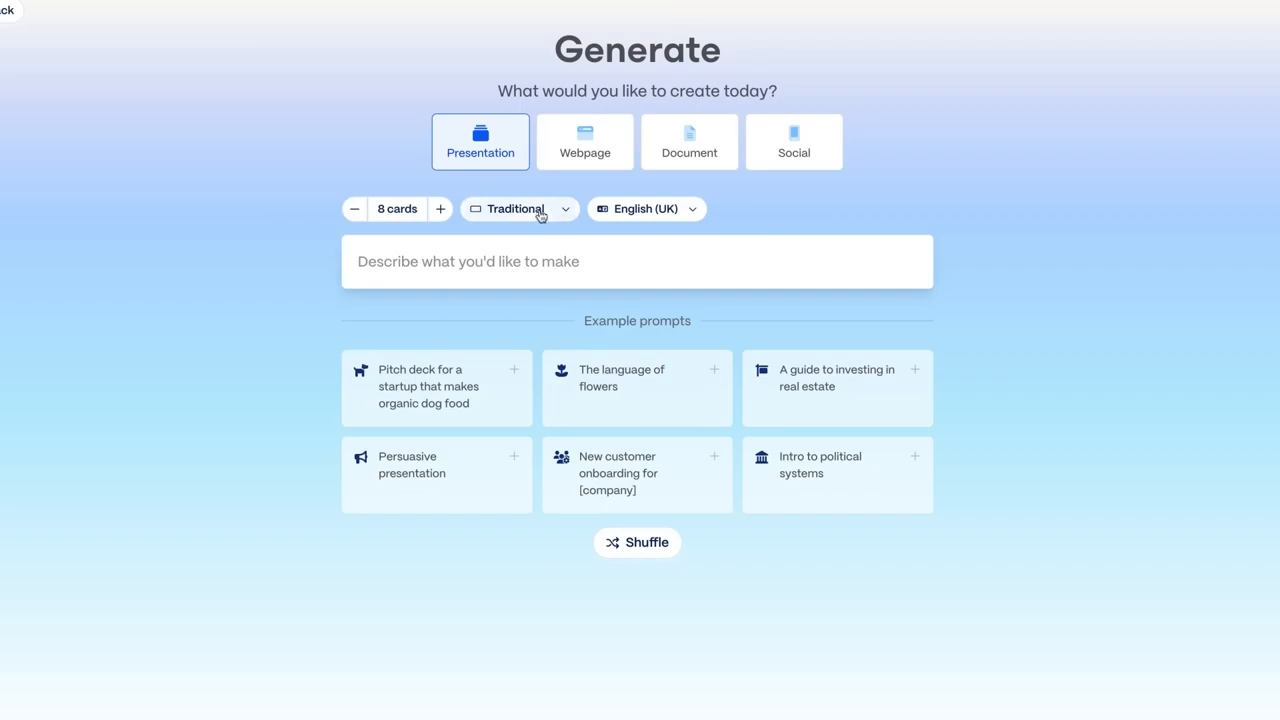
Browse the list of available output languages without changing the selected one
{"action": "left_click", "coordinate": [655, 210]}
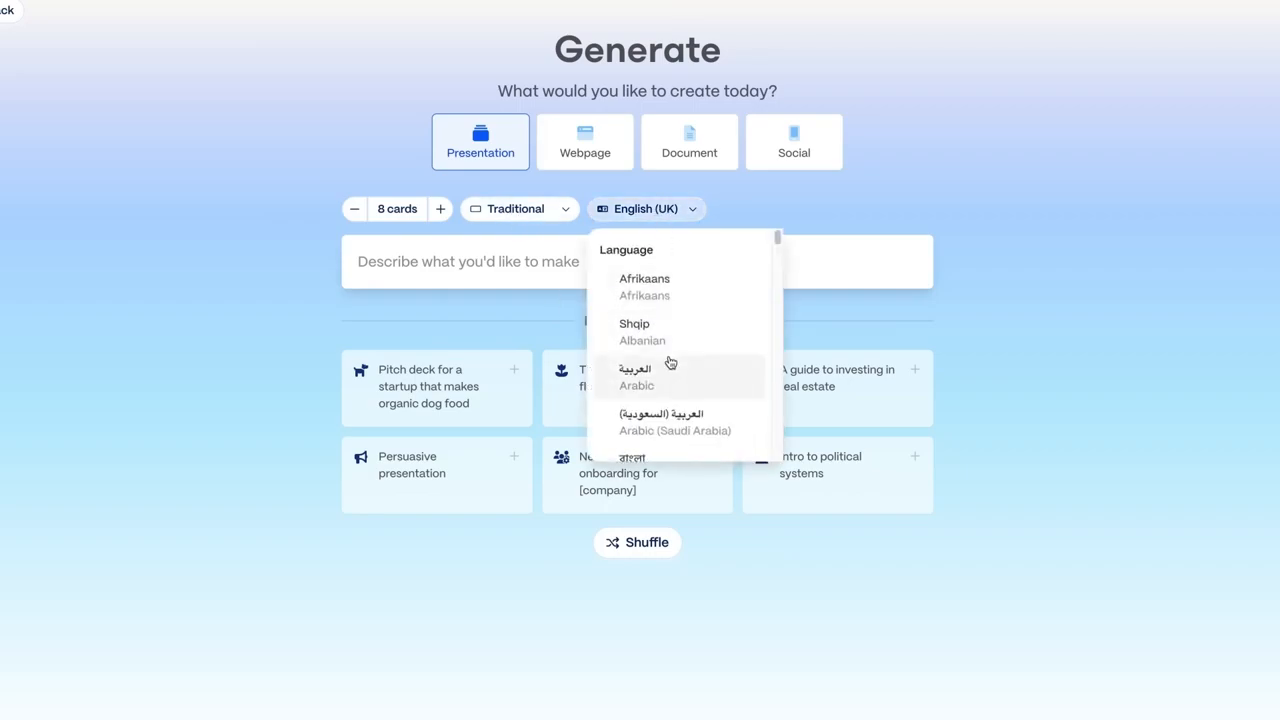
{"action": "scroll", "coordinate": [675, 400], "scroll_direction": "down", "scroll_amount": 3}
{"action": "scroll", "coordinate": [680, 380], "scroll_direction": "down", "scroll_amount": 5}
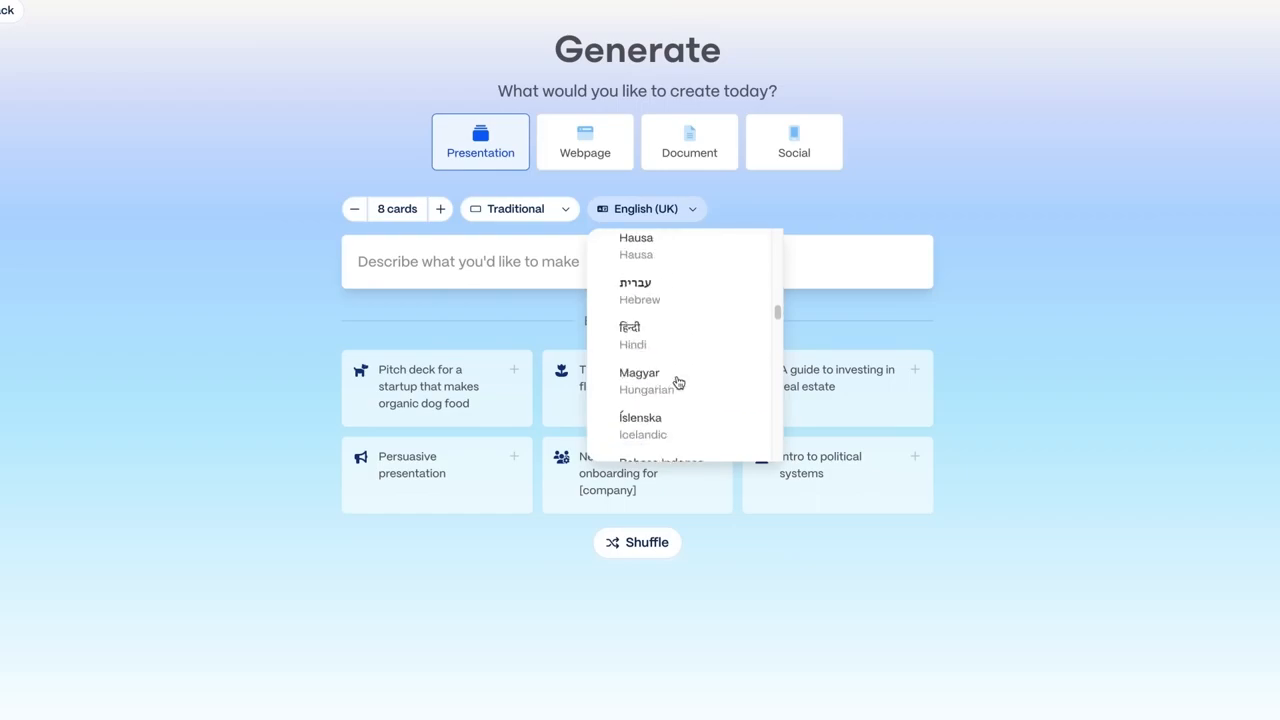
{"action": "scroll", "coordinate": [677, 382], "scroll_direction": "down", "scroll_amount": 3}
{"action": "scroll", "coordinate": [677, 382], "scroll_direction": "up", "scroll_amount": 2}
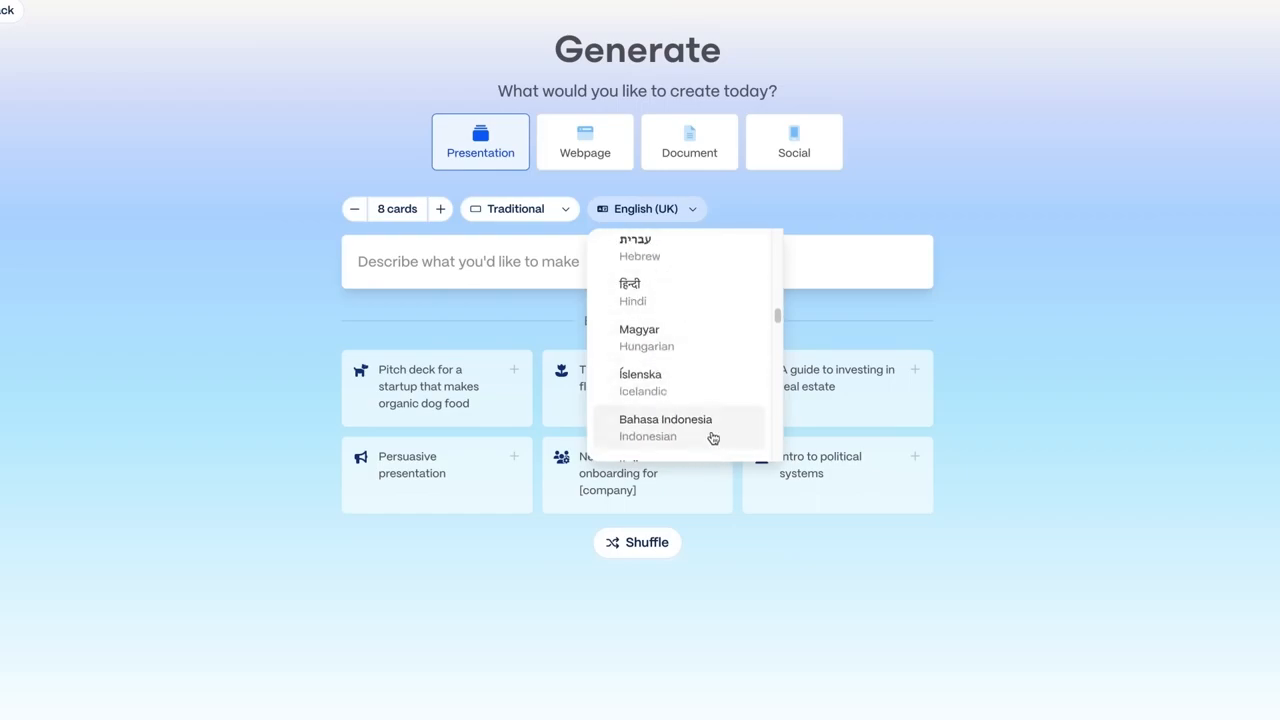
{"action": "scroll", "coordinate": [711, 425], "scroll_direction": "down", "scroll_amount": 5}
{"action": "left_click", "coordinate": [349, 320]}
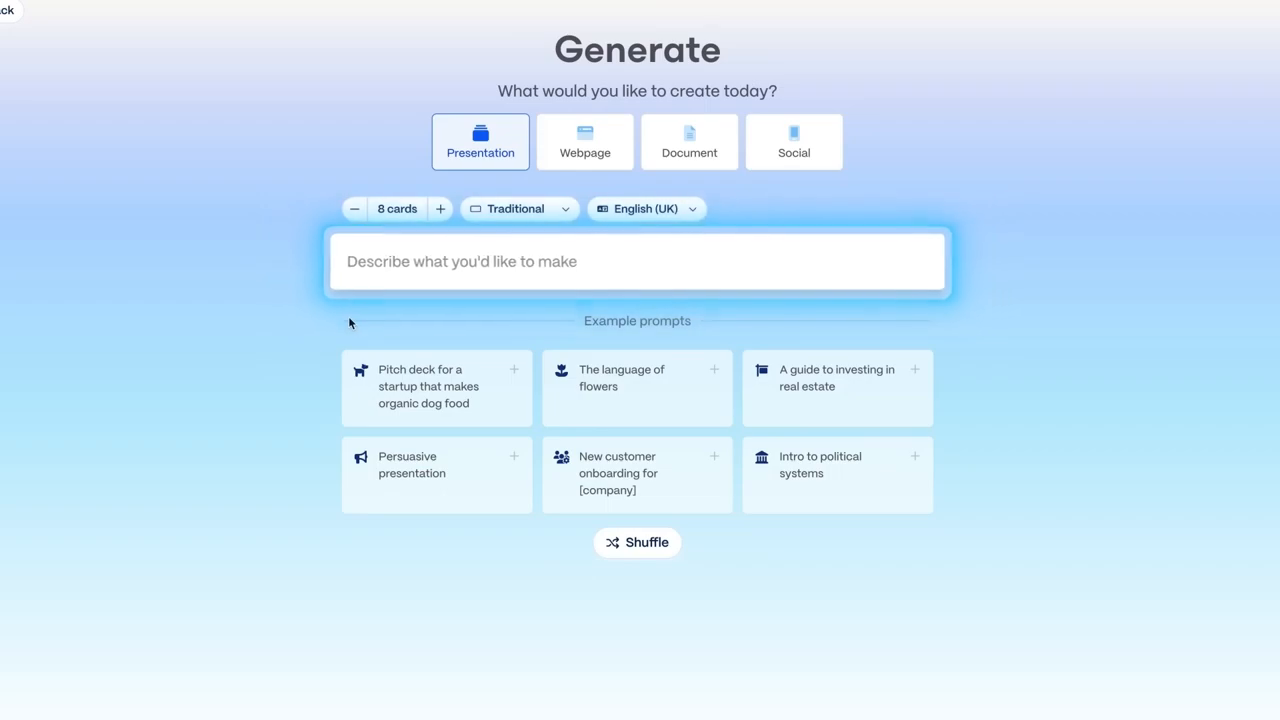
Generate an outline from a prompt for "Beginner's Guide to Content Creation in 2025" with a clean, bold theme, icons, graphics and systematically arranged topics
{"action": "type", "text": "Create a modern, engaging presentation titled \"Beginner’s Guide to Content Creation in 2025.\"Use a clean, bold visual theme with icons and graphics.Arrange slides systematically to cover: intro, why content creation matters, choosing platforms, essential tools, role of AI, case studies, hidden potential, future of content creation, monetization, common mistakes, and a motivational conclusion."}
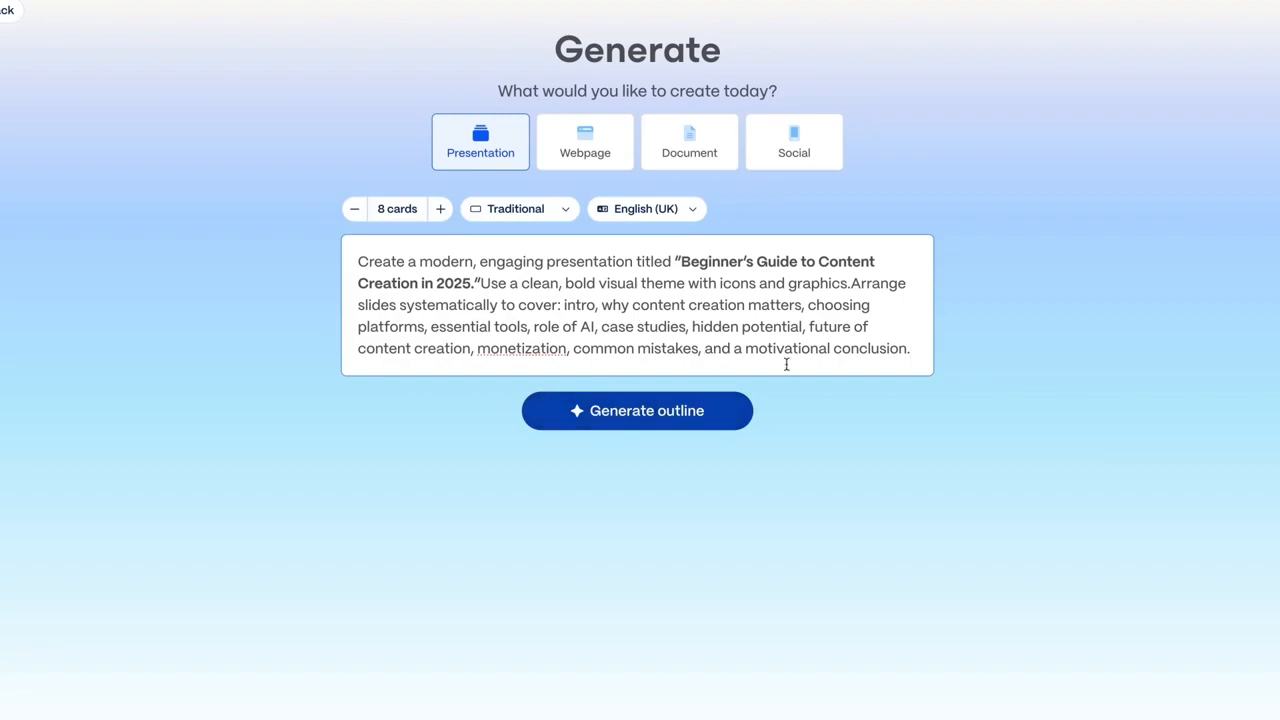
{"action": "left_click", "coordinate": [657, 420]}
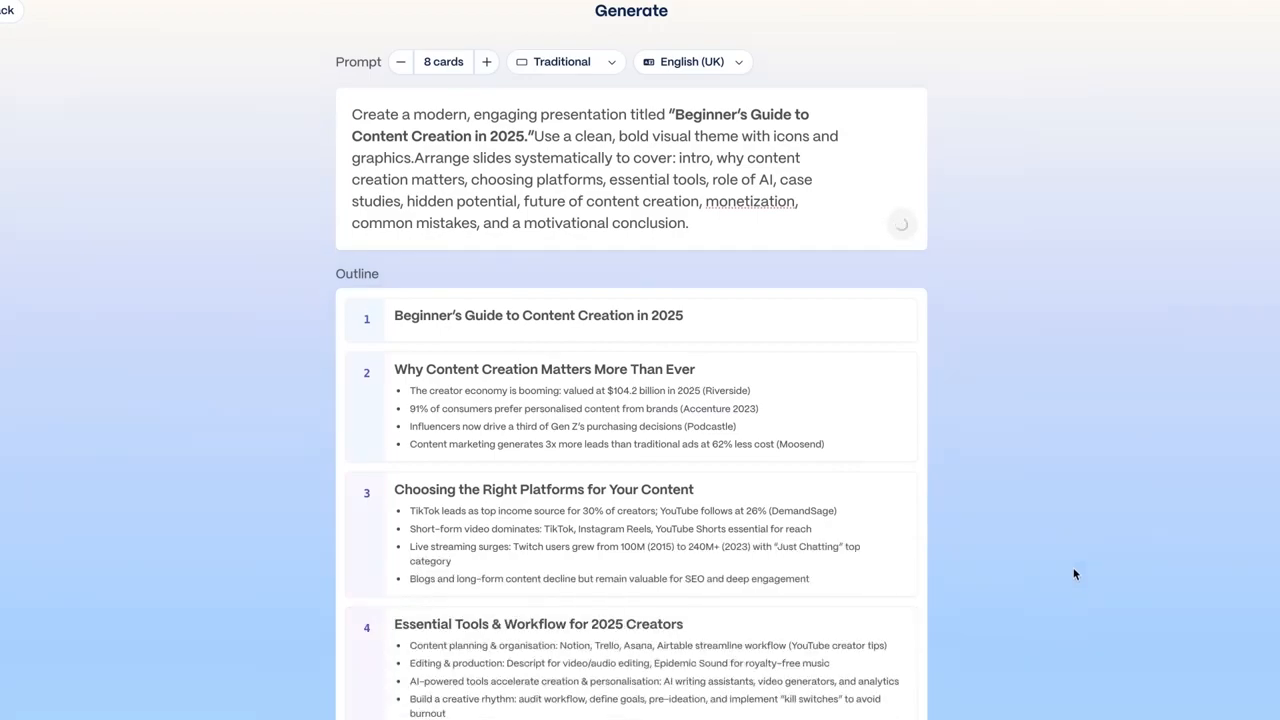
Remove the source note "(Accenture 2023)" from the personalised content bullet in outline card 2
{"action": "scroll", "coordinate": [1076, 573], "scroll_direction": "down", "scroll_amount": 5}
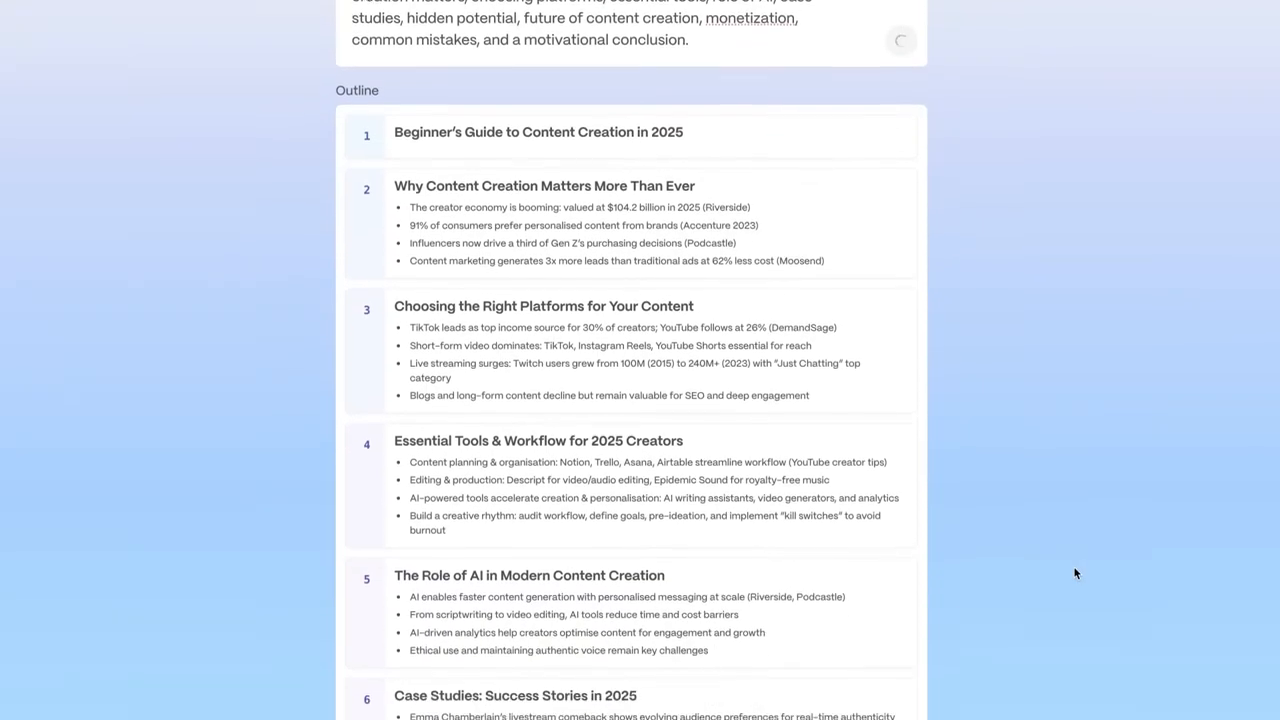
{"action": "scroll", "coordinate": [1076, 573], "scroll_direction": "up", "scroll_amount": 1}
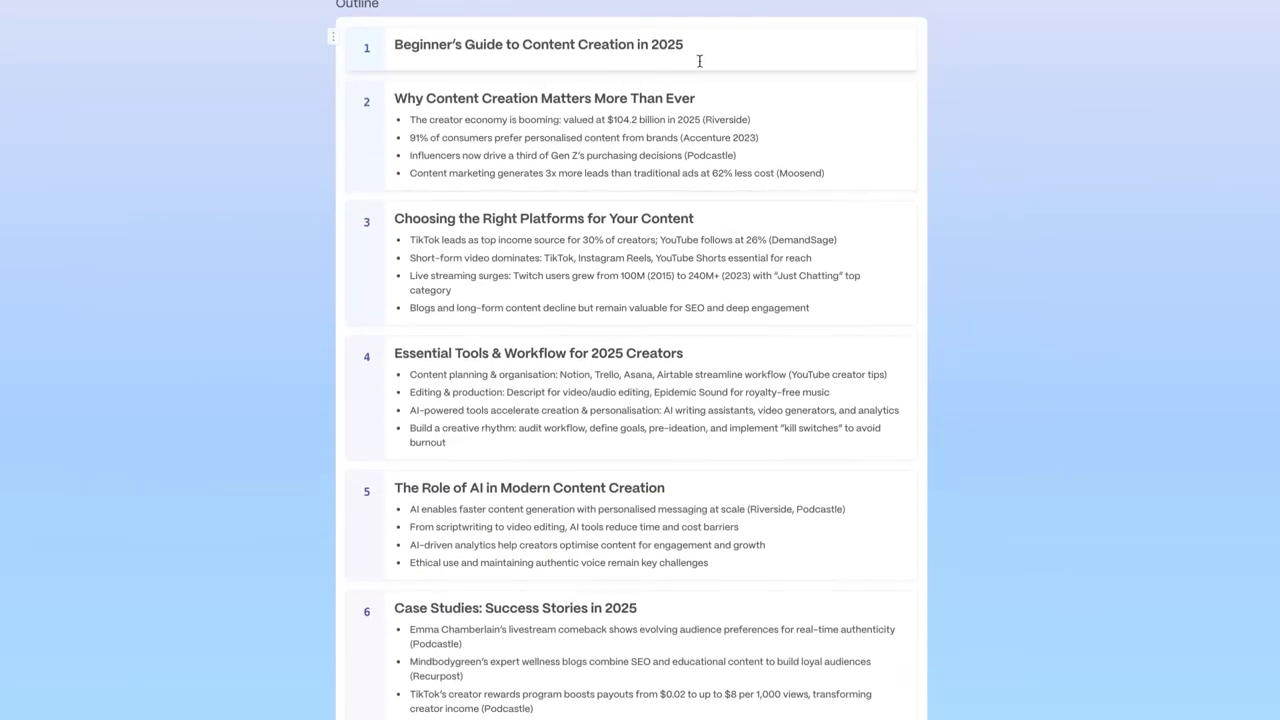
{"action": "scroll", "coordinate": [672, 65], "scroll_direction": "down", "scroll_amount": 1}
{"action": "scroll", "coordinate": [1000, 250], "scroll_direction": "up", "scroll_amount": 4}
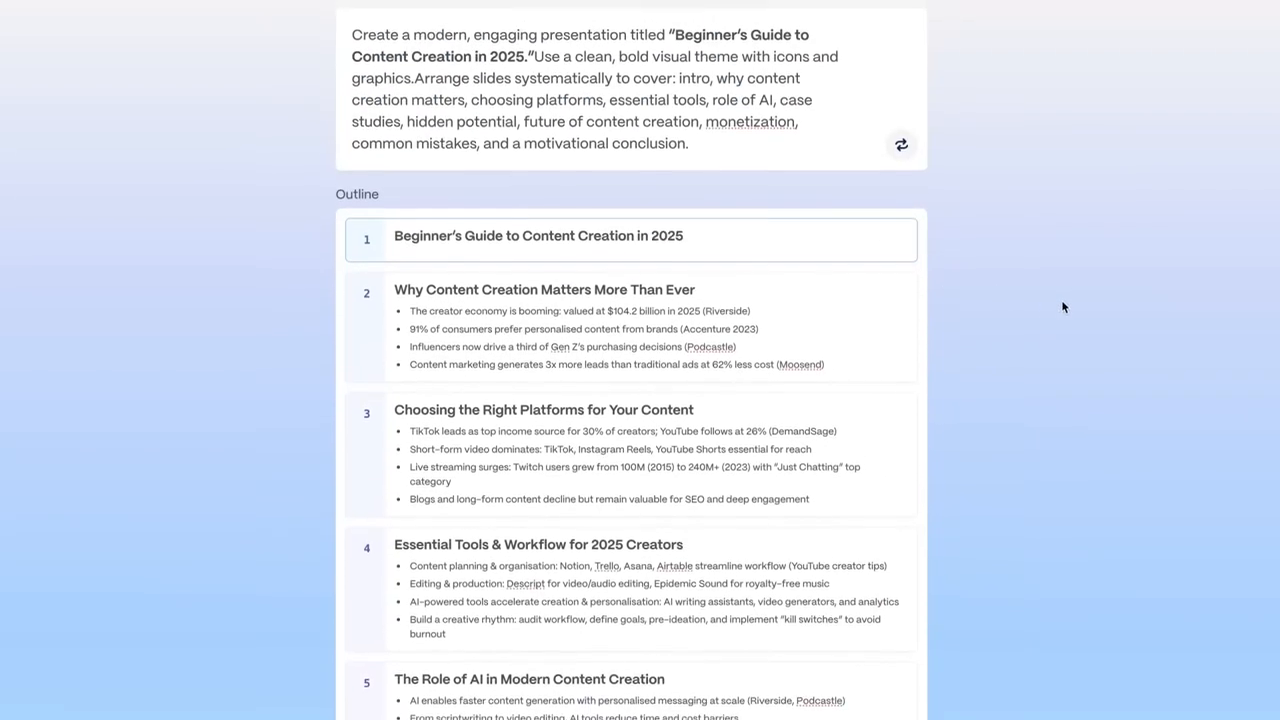
{"action": "scroll", "coordinate": [1063, 307], "scroll_direction": "down", "scroll_amount": 3}
{"action": "left_click", "coordinate": [767, 190]}
{"action": "key", "text": "BackSpace"}
{"action": "key", "text": "BackSpace"}
{"action": "key", "text": "BackSpace"}
{"action": "key", "text": "BackSpace"}
{"action": "key", "text": "BackSpace"}
{"action": "key", "text": "BackSpace"}
{"action": "key", "text": "BackSpace"}
{"action": "key", "text": "BackSpace"}
{"action": "key", "text": "BackSpace"}
{"action": "key", "text": "BackSpace"}
{"action": "key", "text": "BackSpace"}
{"action": "key", "text": "BackSpace"}
{"action": "key", "text": "BackSpace"}
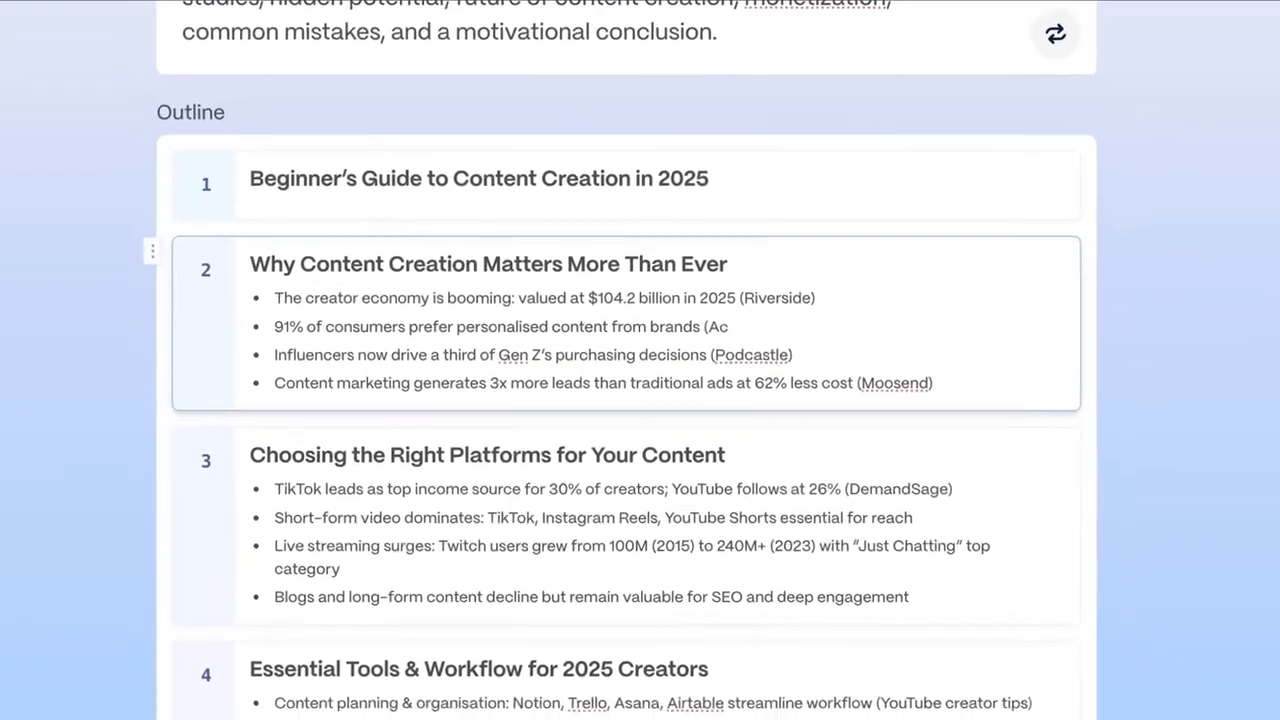
{"action": "key", "text": "BackSpace"}
{"action": "key", "text": "BackSpace"}
{"action": "key", "text": "BackSpace"}
{"action": "key", "text": "BackSpace"}
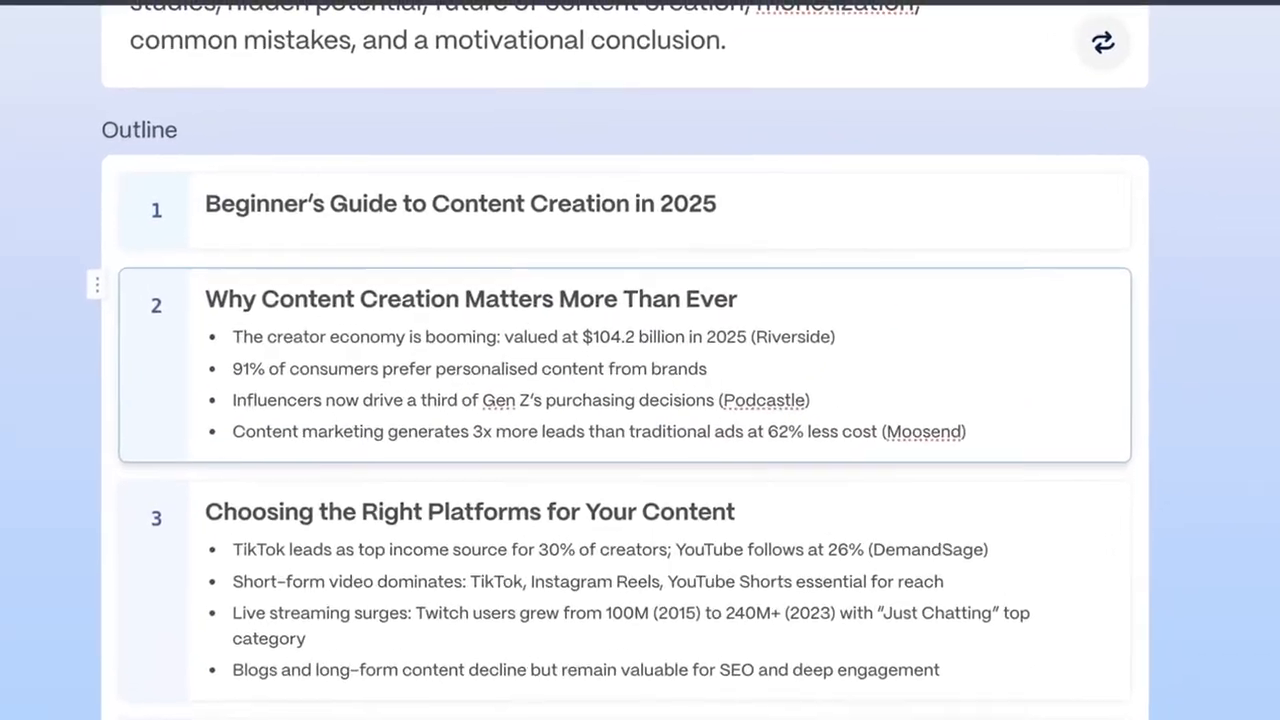
Add "economy" to the Gen Z influencers bullet in outline card 2 and move a card higher in the outline
{"action": "left_click", "coordinate": [808, 411]}
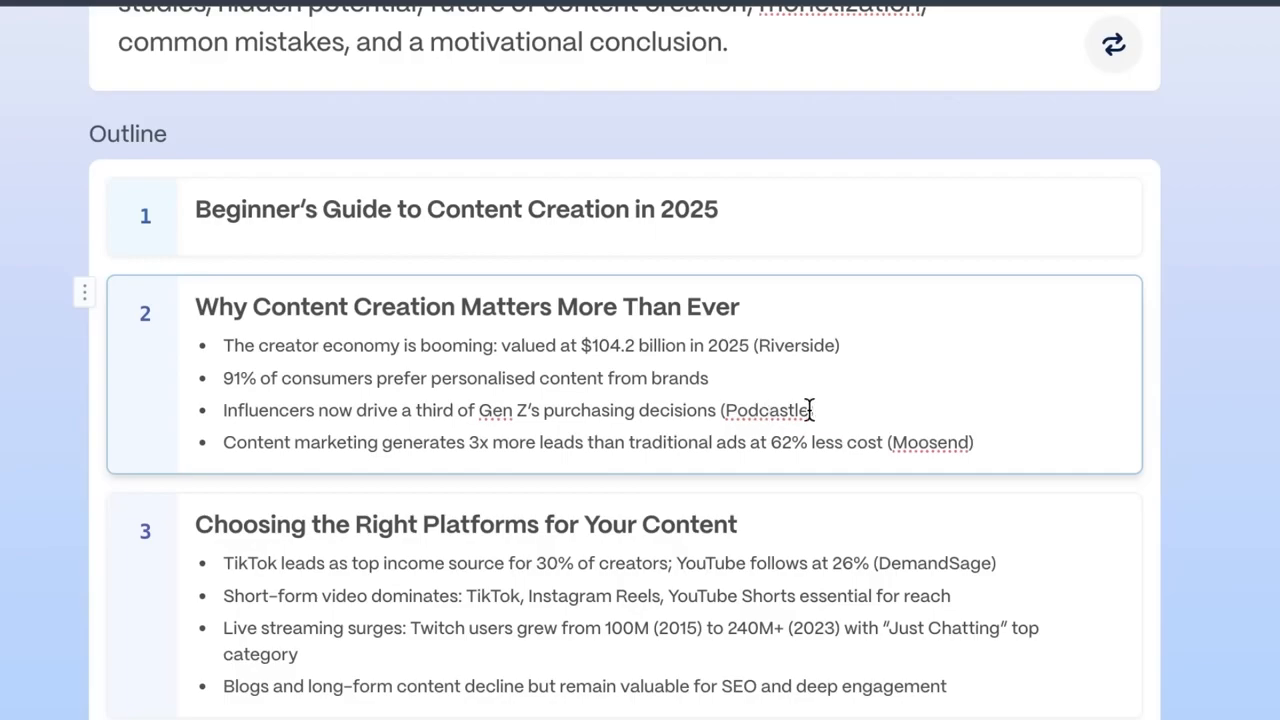
{"action": "type", "text": "economy"}
{"action": "left_click_drag", "start_coordinate": [332, 402], "coordinate": [334, 274]}
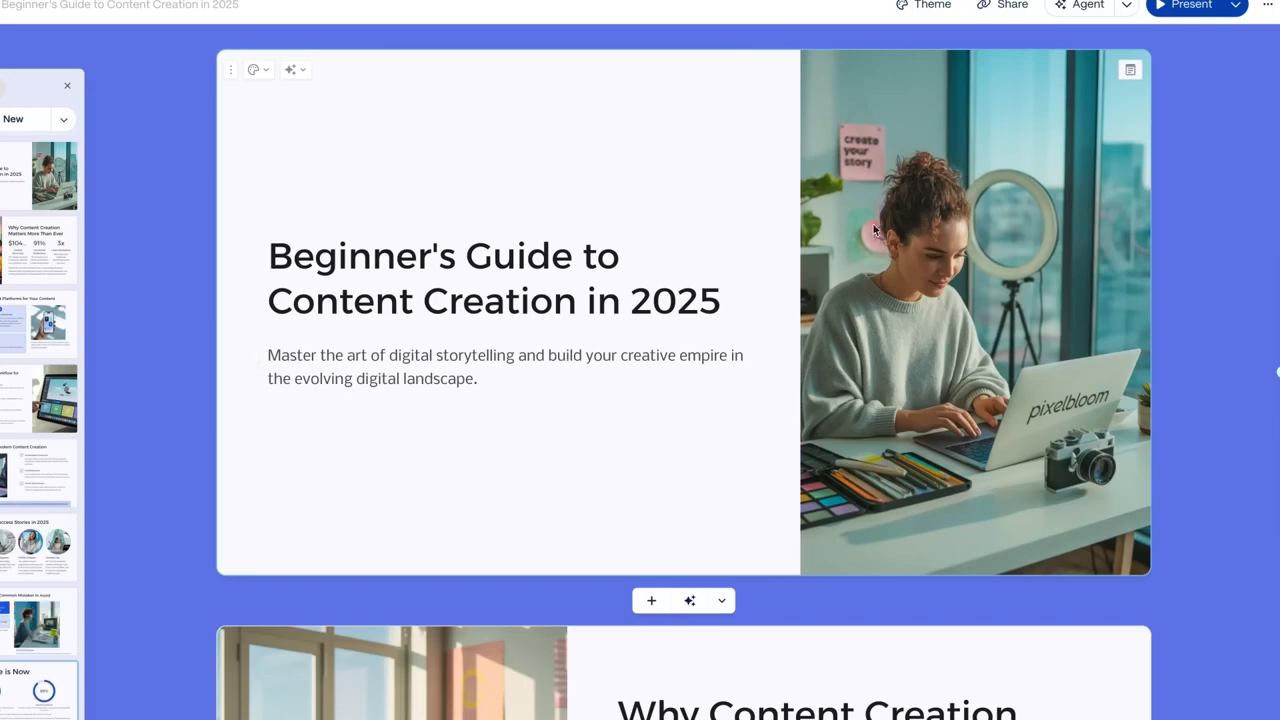
Examine the generated slides from the title card through to the last card, checking their layout, text and images
{"action": "scroll", "coordinate": [912, 386], "scroll_direction": "down", "scroll_amount": 5}
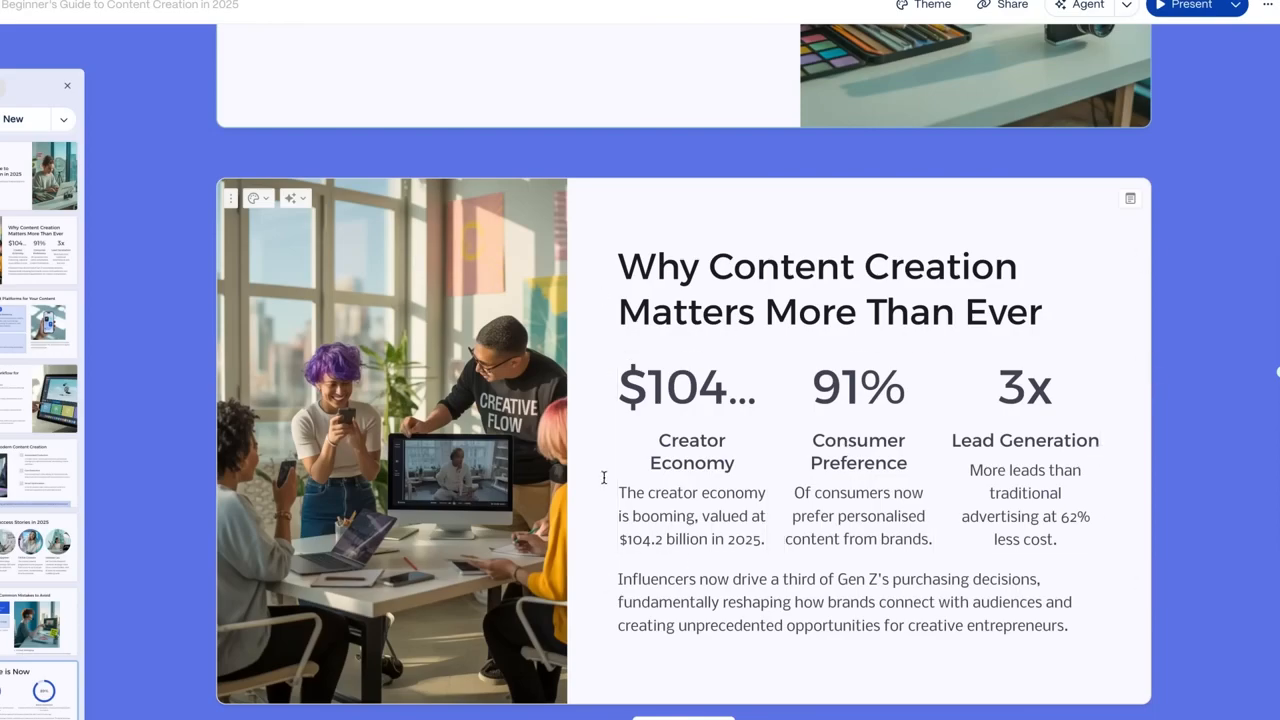
{"action": "scroll", "coordinate": [880, 489], "scroll_direction": "down", "scroll_amount": 3}
{"action": "scroll", "coordinate": [880, 489], "scroll_direction": "down", "scroll_amount": 4}
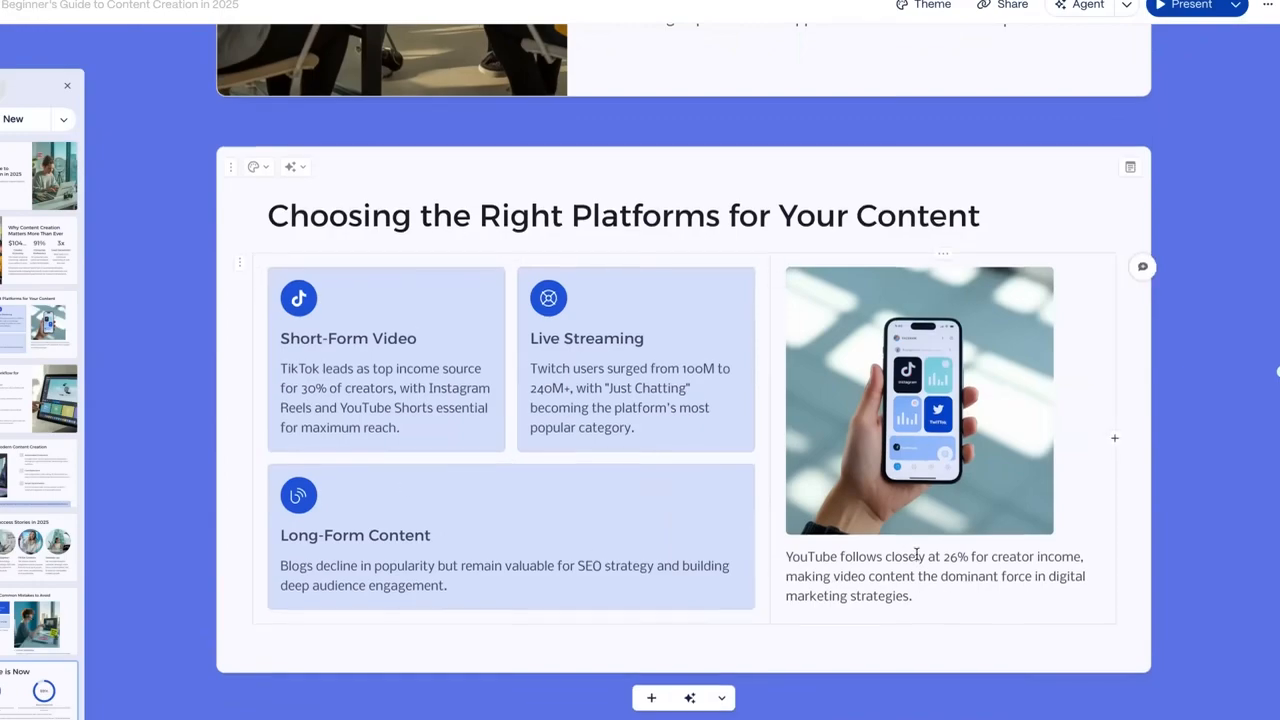
{"action": "scroll", "coordinate": [916, 553], "scroll_direction": "down", "scroll_amount": 5}
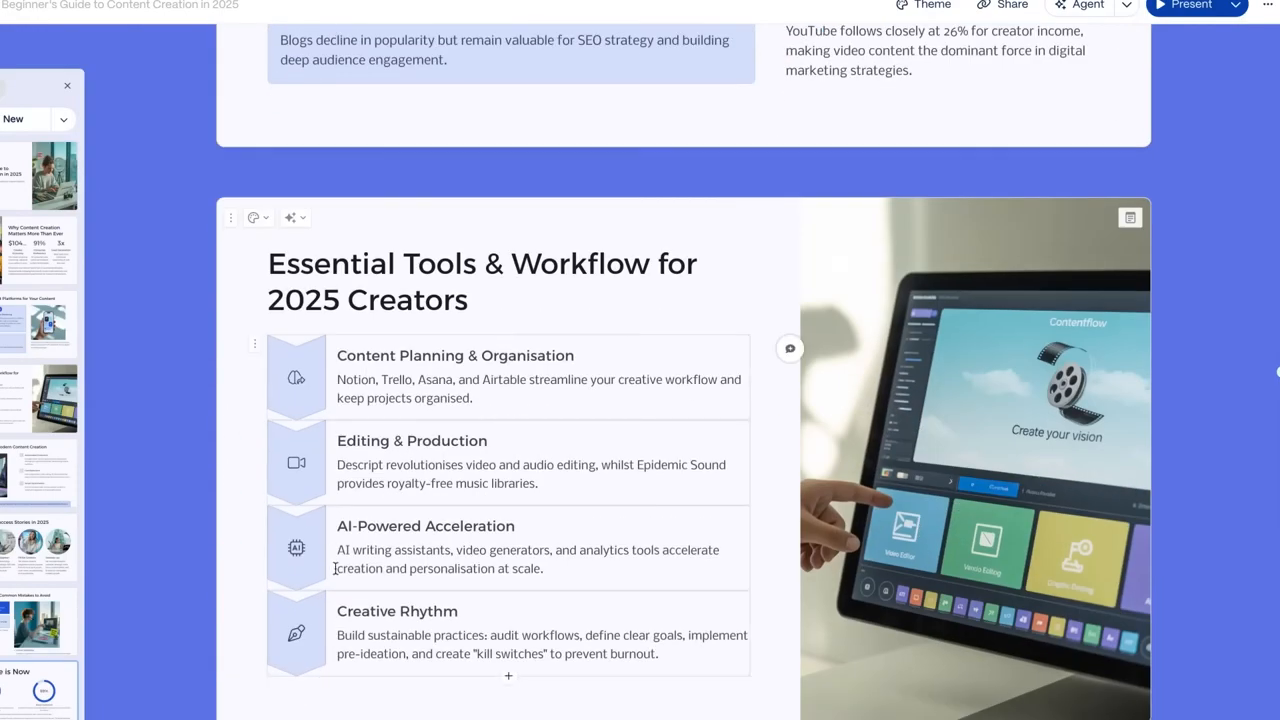
{"action": "scroll", "coordinate": [624, 481], "scroll_direction": "down", "scroll_amount": 6}
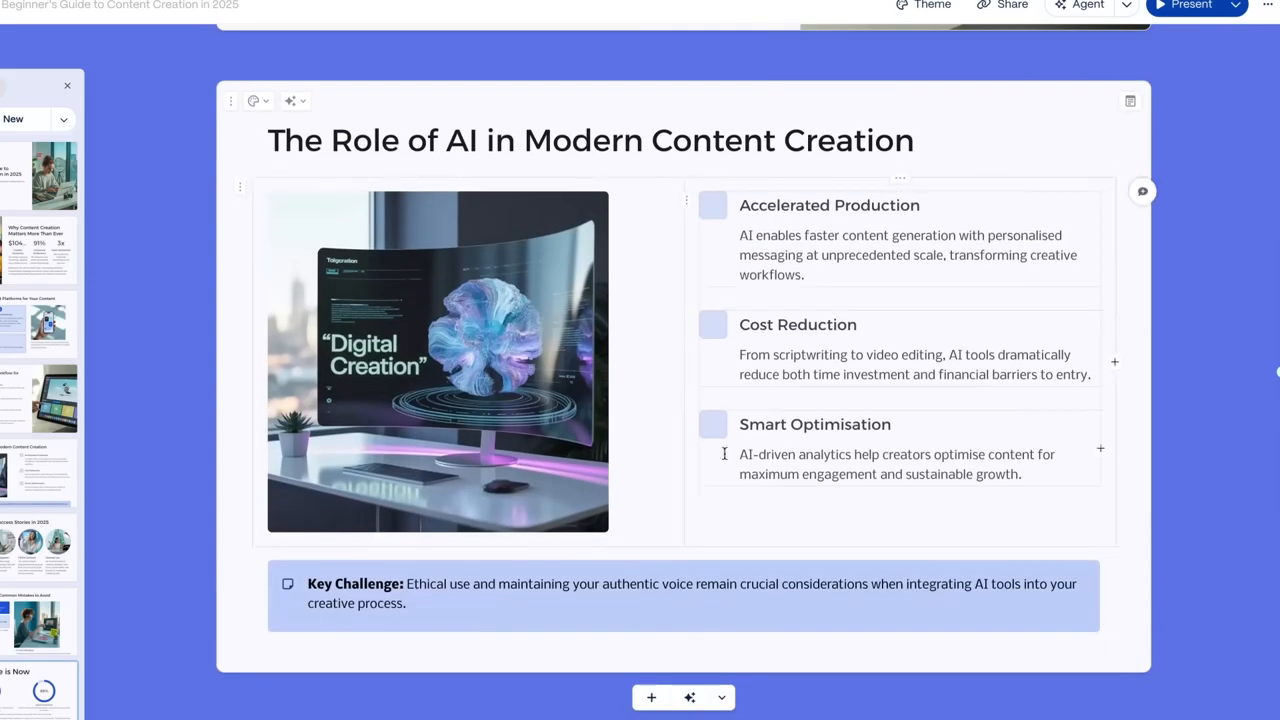
{"action": "scroll", "coordinate": [544, 516], "scroll_direction": "down", "scroll_amount": 12}
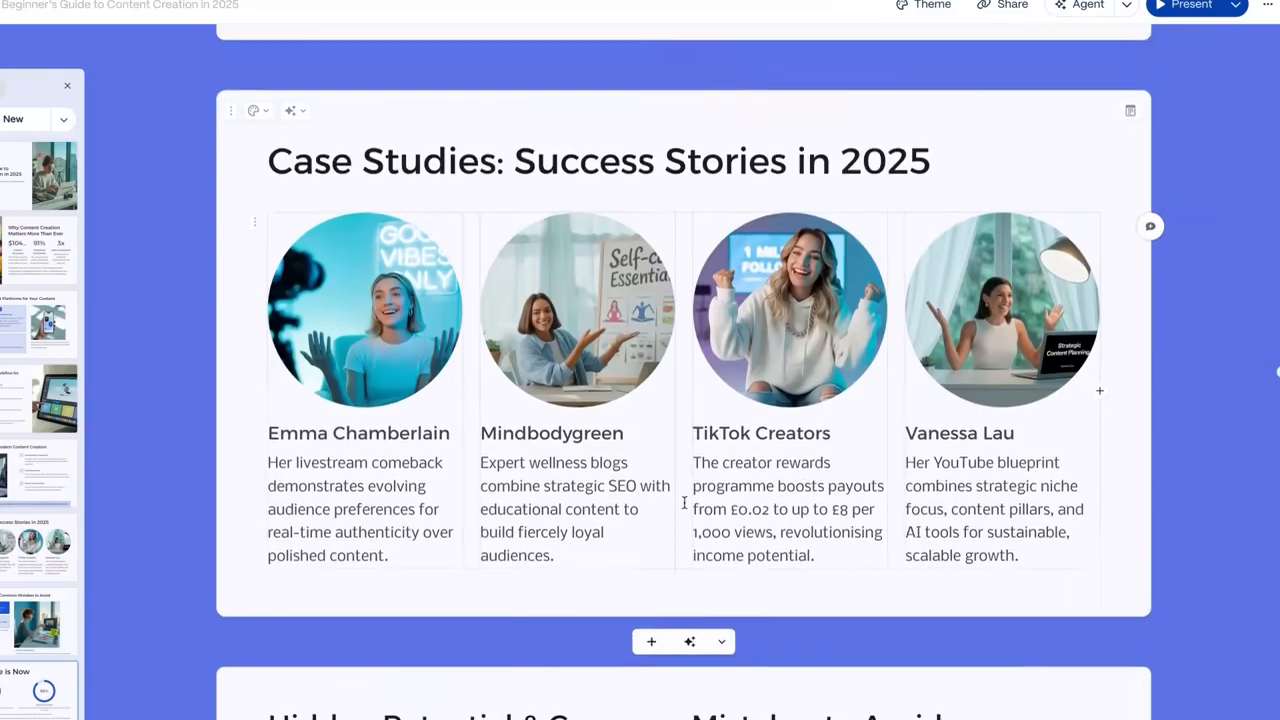
{"action": "scroll", "coordinate": [518, 400], "scroll_direction": "down", "scroll_amount": 1}
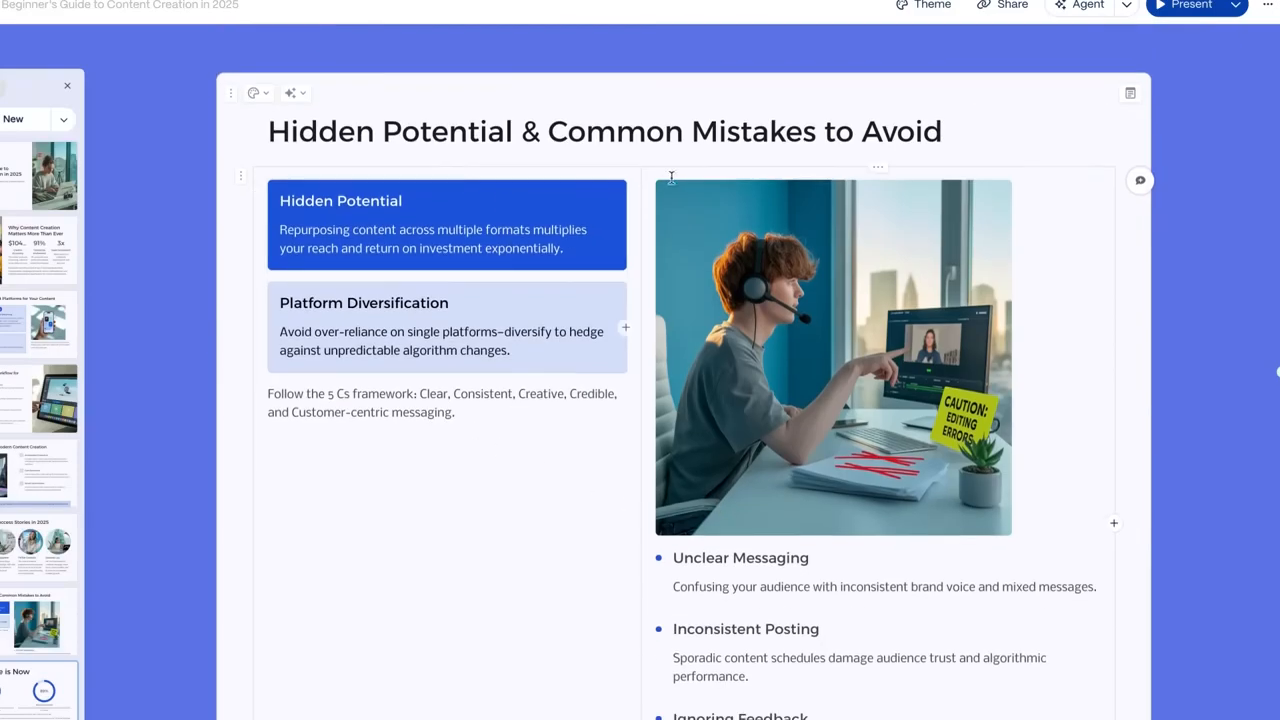
{"action": "scroll", "coordinate": [717, 551], "scroll_direction": "down", "scroll_amount": 1}
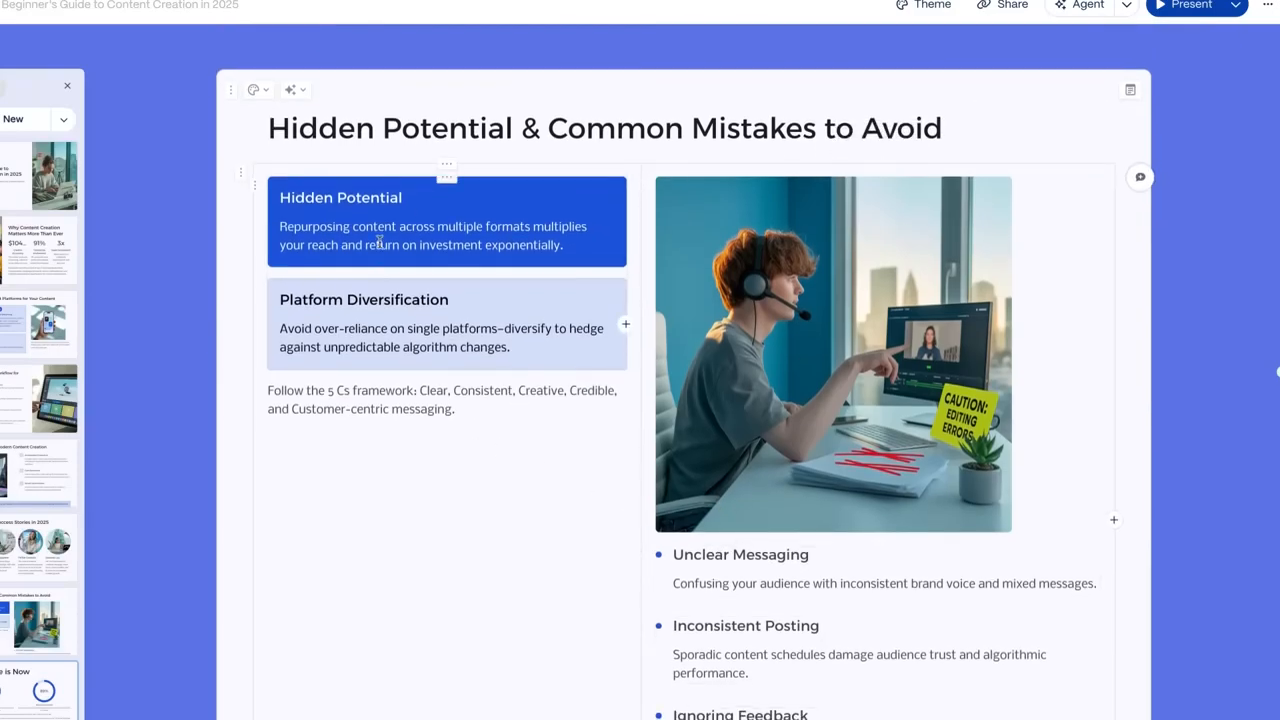
{"action": "scroll", "coordinate": [600, 320], "scroll_direction": "down", "scroll_amount": 5}
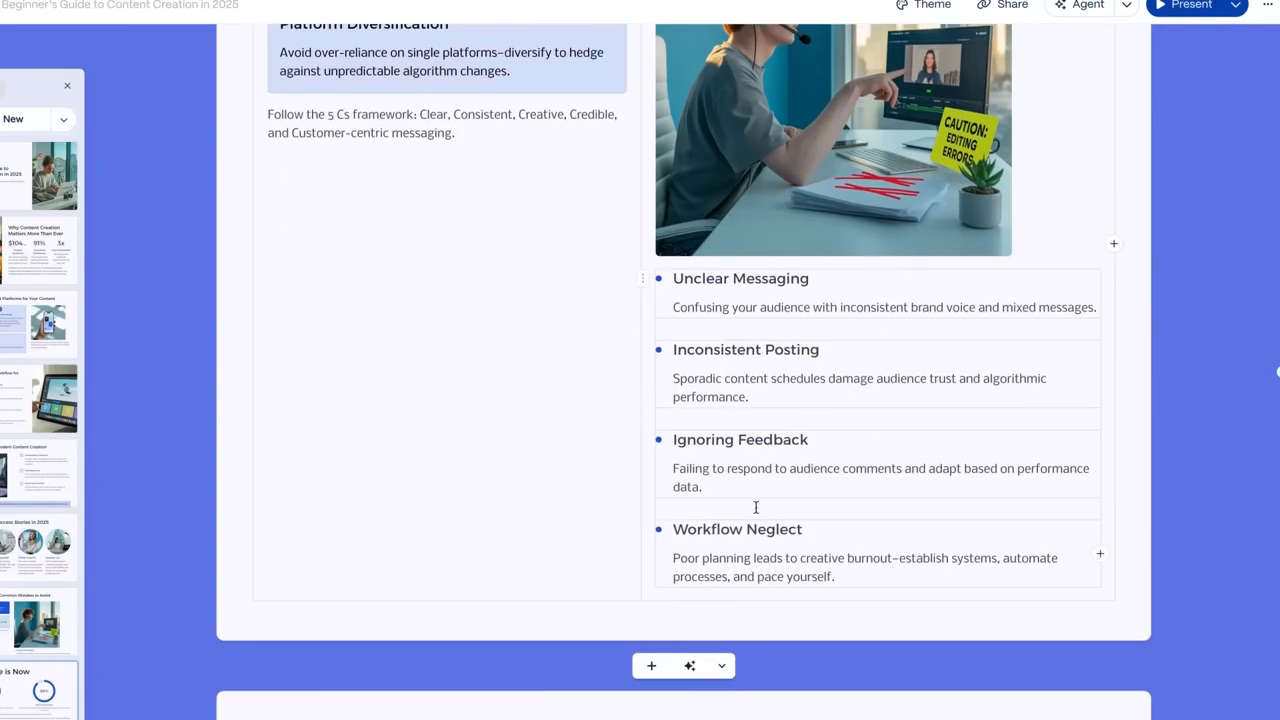
{"action": "scroll", "coordinate": [747, 558], "scroll_direction": "down", "scroll_amount": 10}
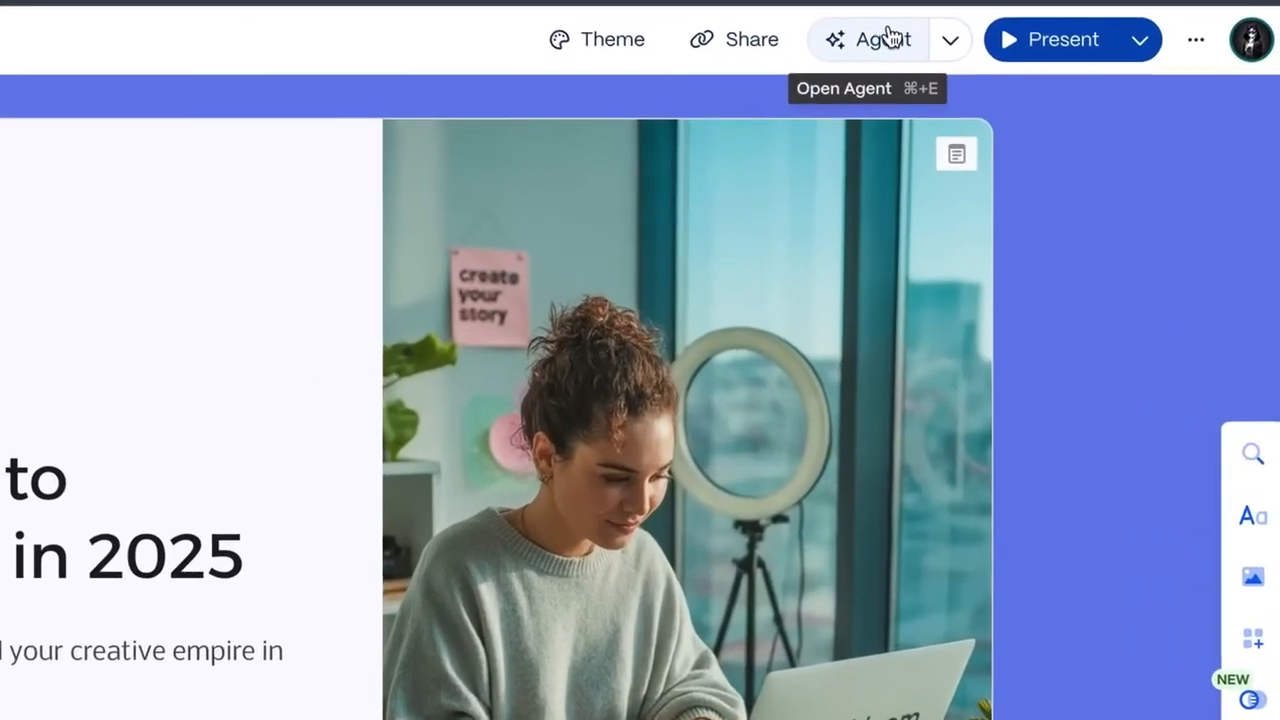
Ask the Agent to change the presentation to a black, slightly futuristic theme with more infographics like charts, patterns and complicated infographics that look cool
{"action": "left_click", "coordinate": [960, 57]}
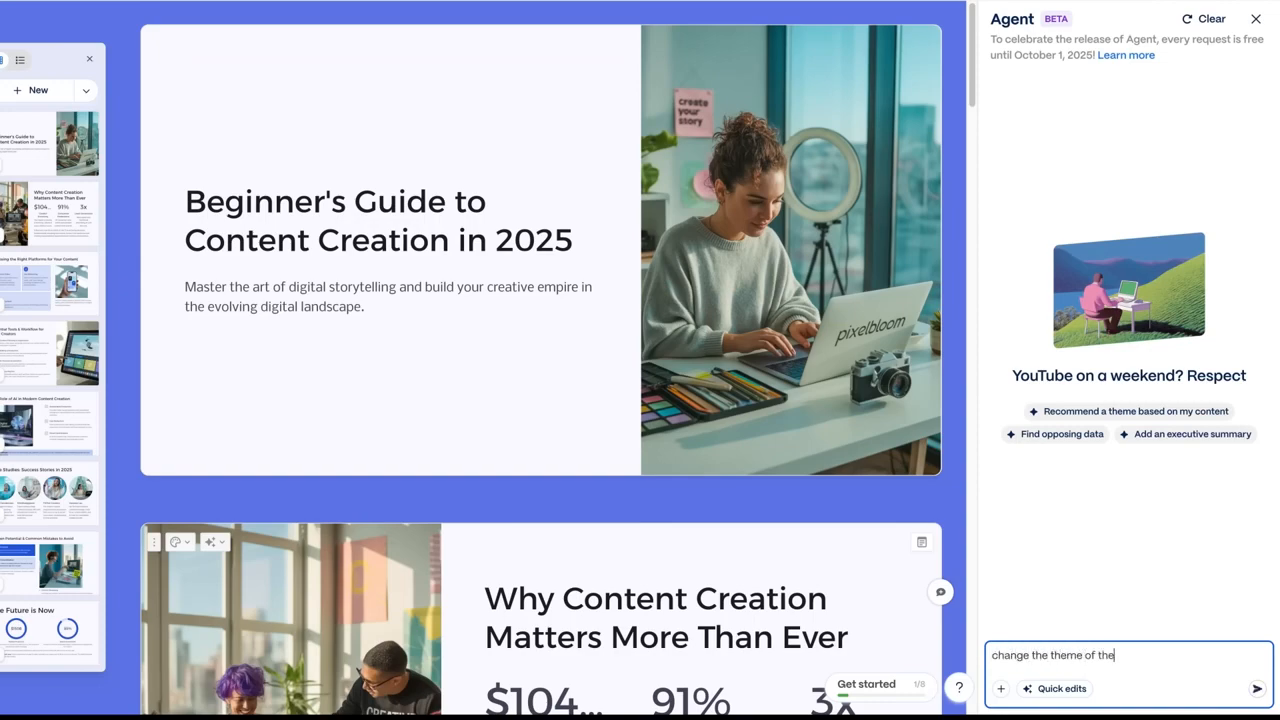
{"action": "type", "text": "esentation to black color and little futuristic type with more infographics"}
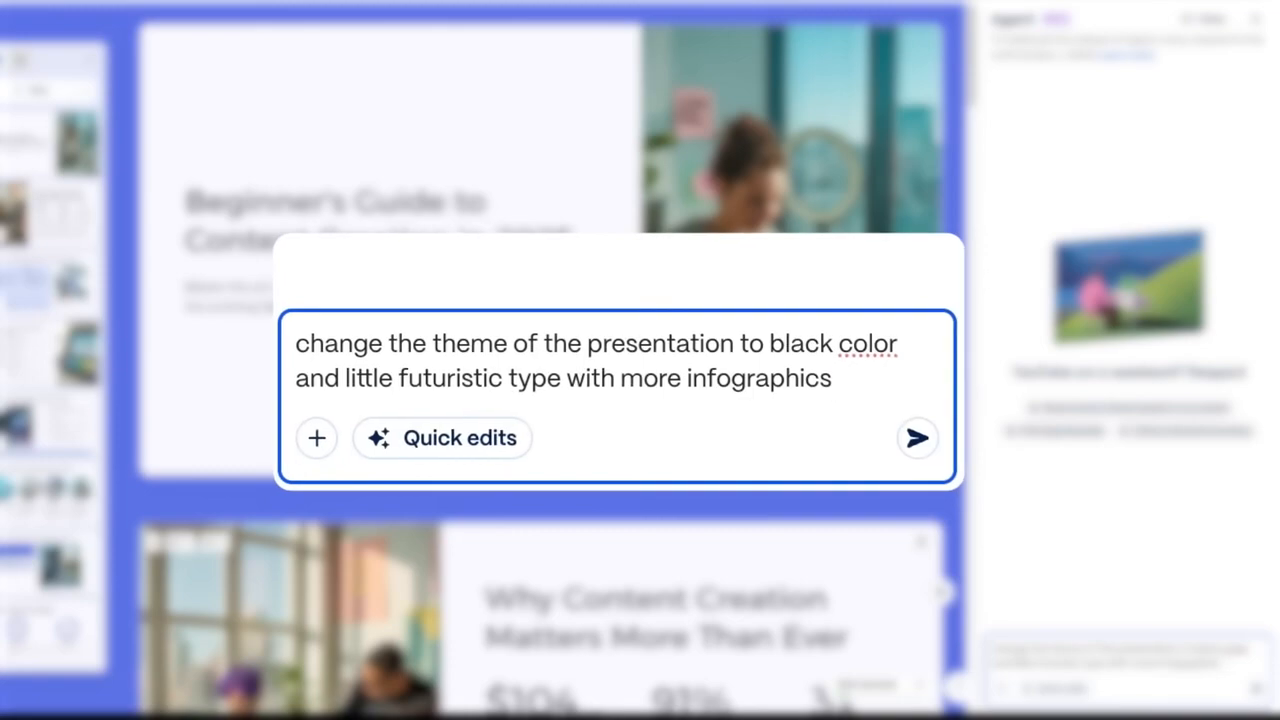
{"action": "type", "text": " like charts a"}
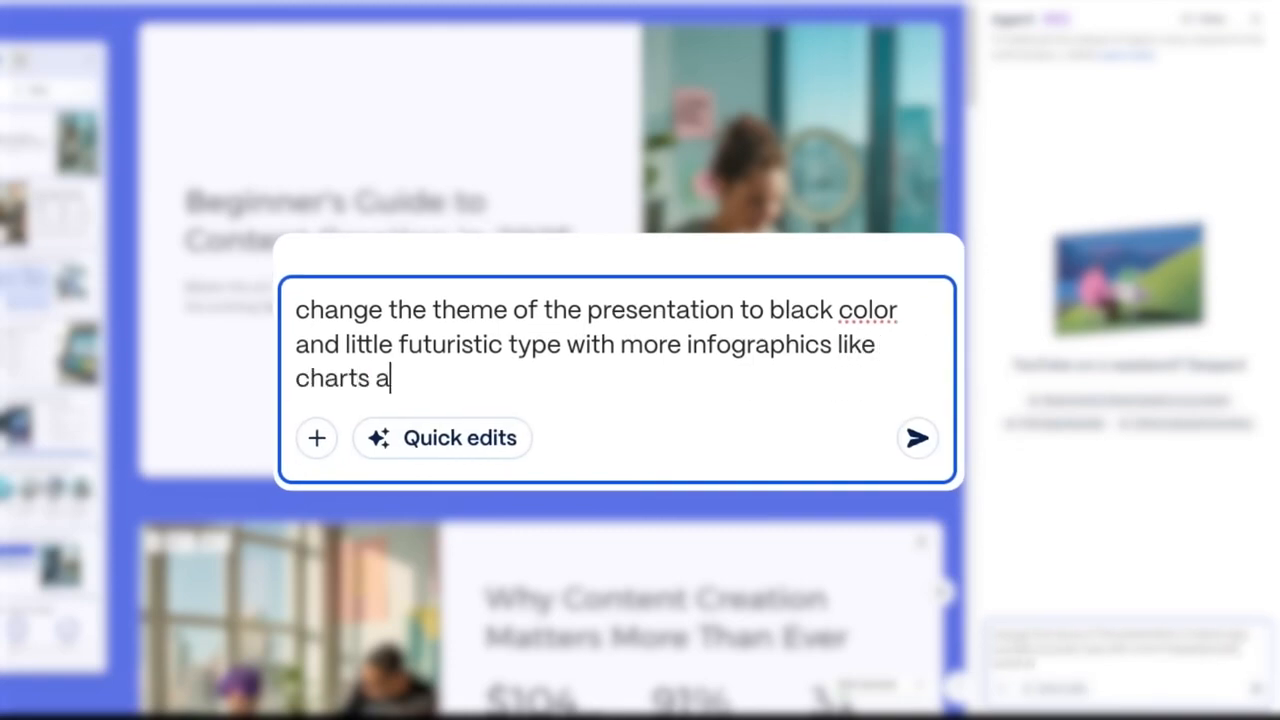
{"action": "type", "text": "nd patterns and complicated infographics th"}
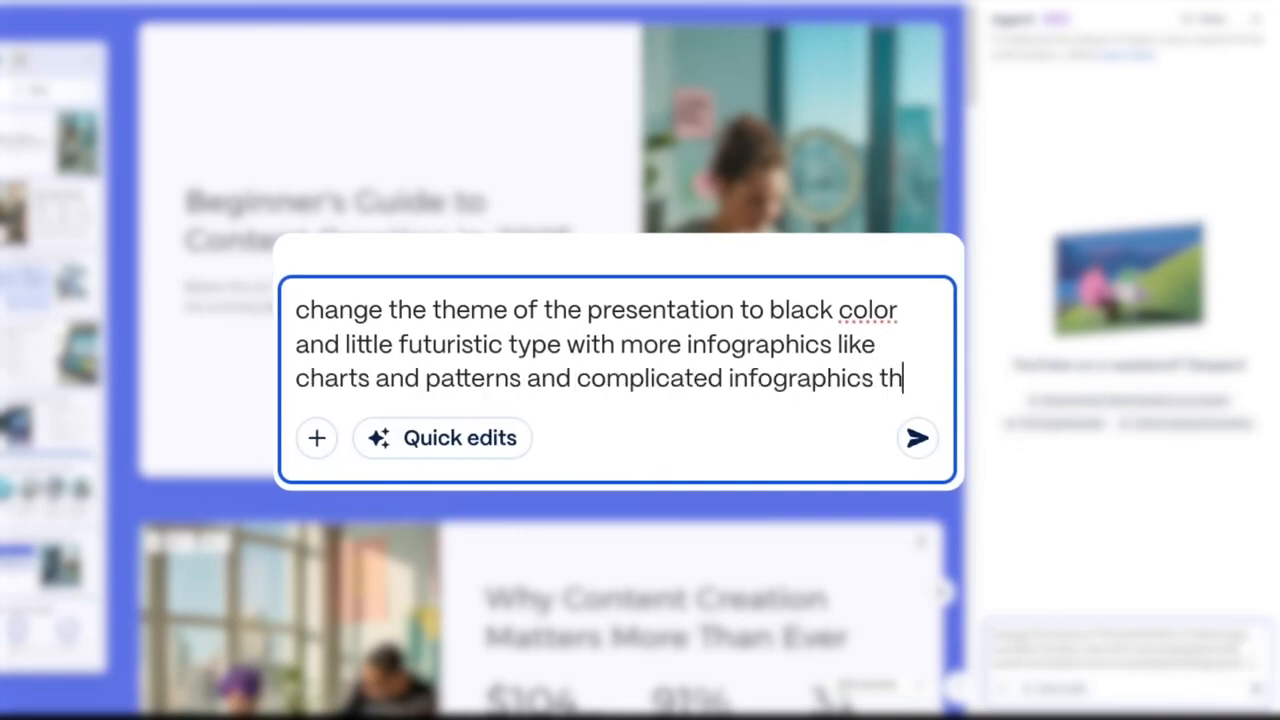
{"action": "type", "text": "at looks cool."}
{"action": "key", "text": "Return"}
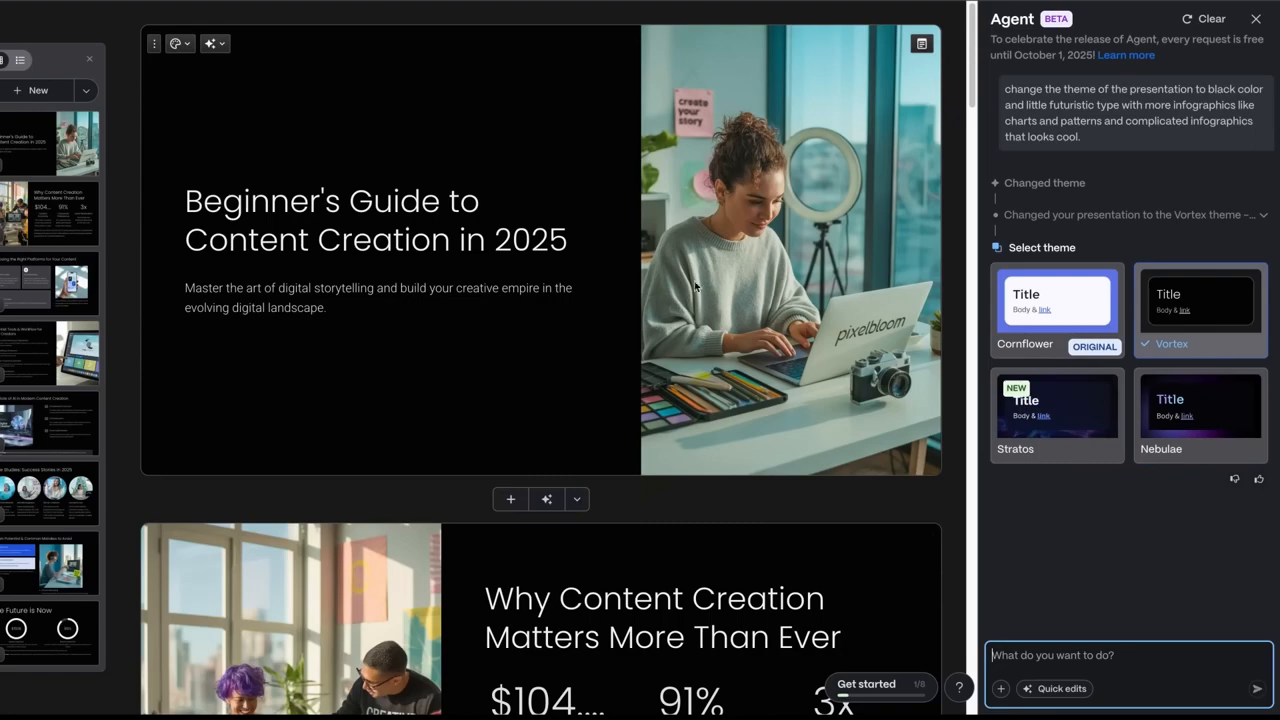
Switch the presentation to the Nebulae theme and ask the Agent to "add more infographics in creative way"
{"action": "left_click", "coordinate": [1106, 428]}
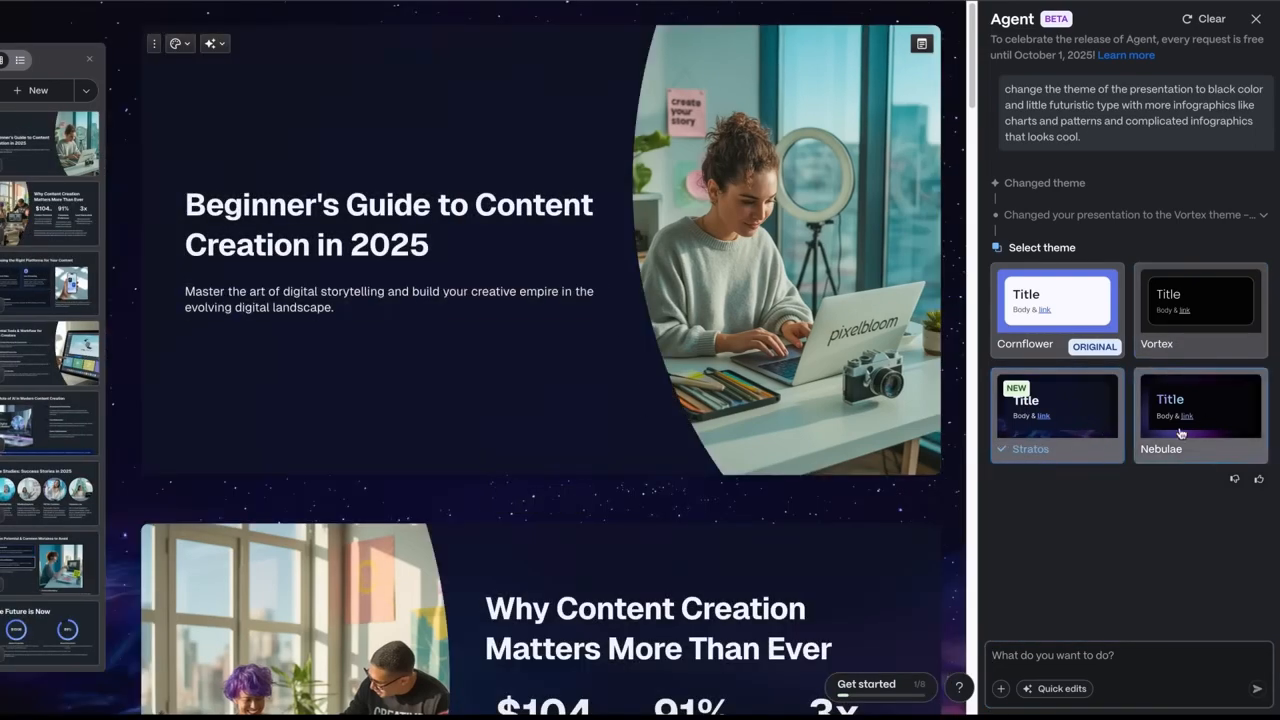
{"action": "left_click", "coordinate": [1210, 423]}
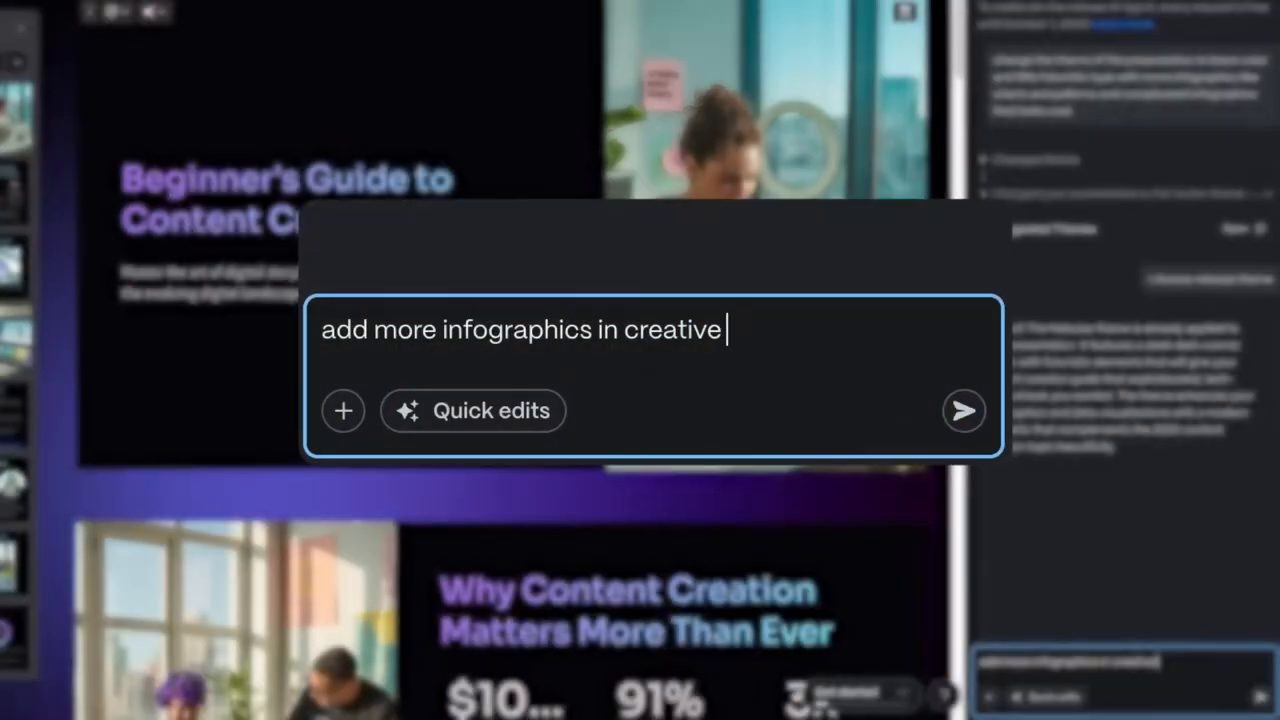
{"action": "type", "text": "way"}
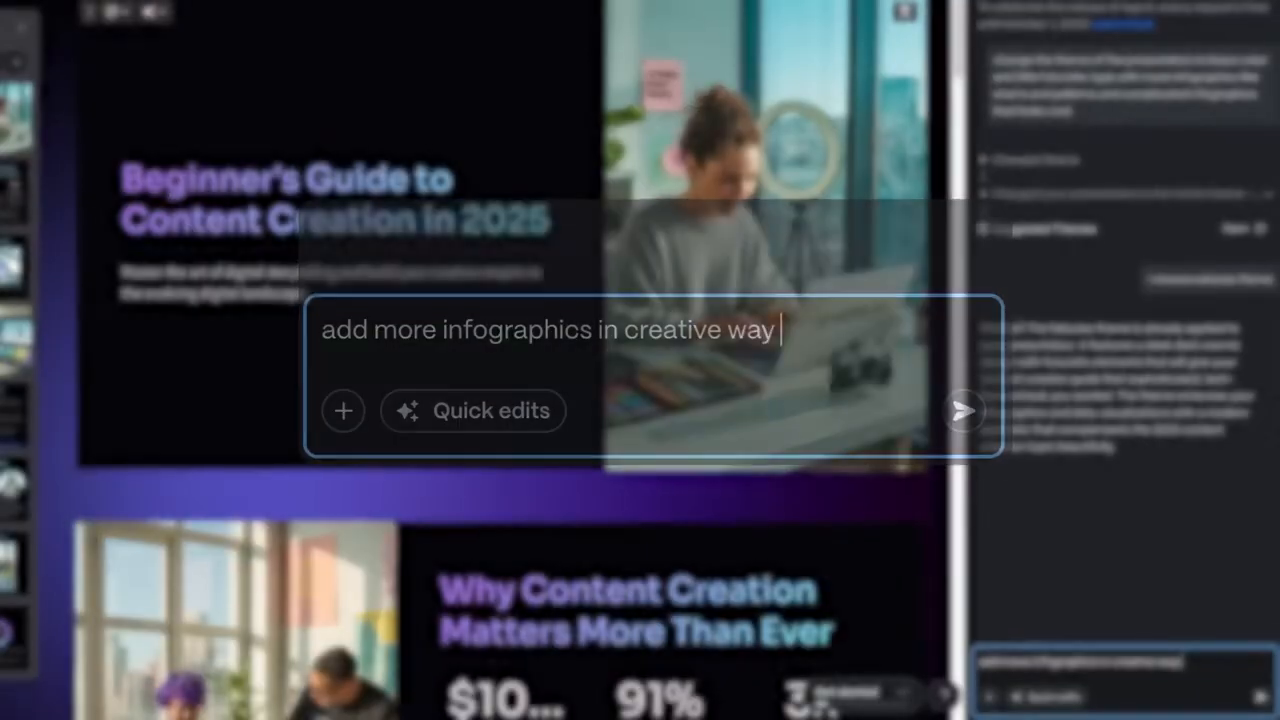
{"action": "key", "text": "Return"}
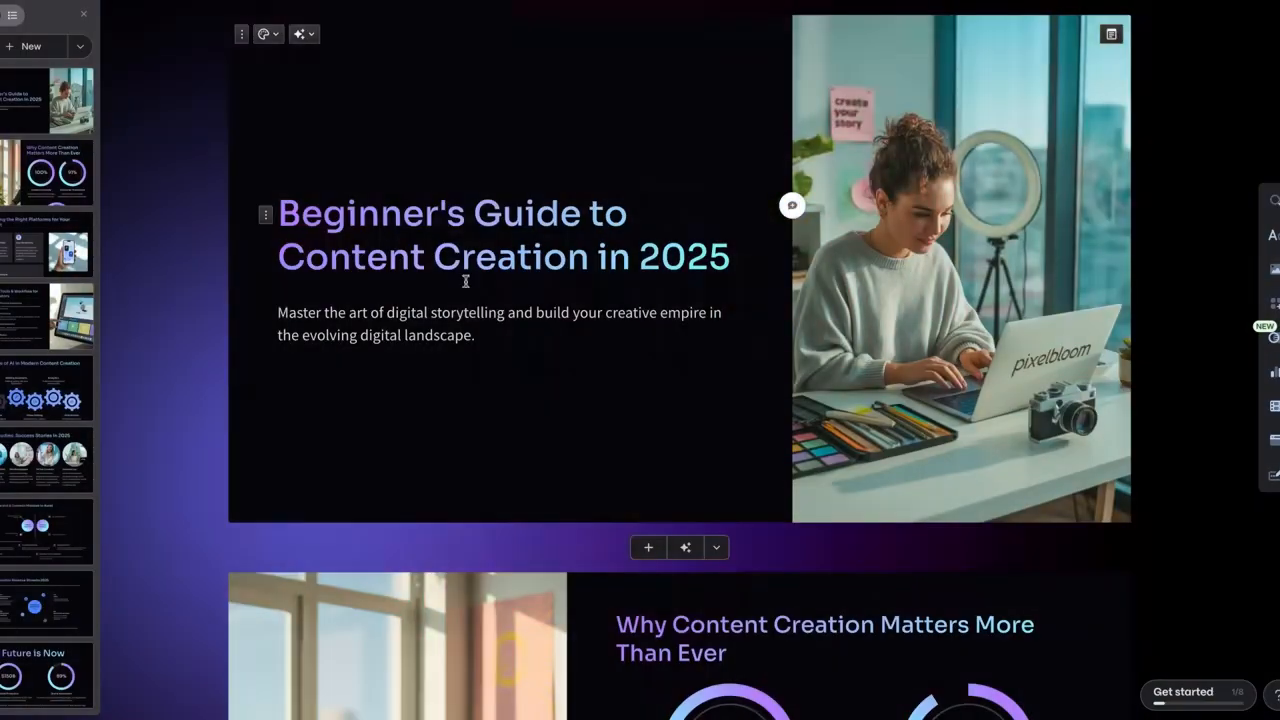
Examine the restyled cards from the title to "The Future is Now", checking the new infographics, charts and layouts
{"action": "scroll", "coordinate": [465, 281], "scroll_direction": "down", "scroll_amount": 4}
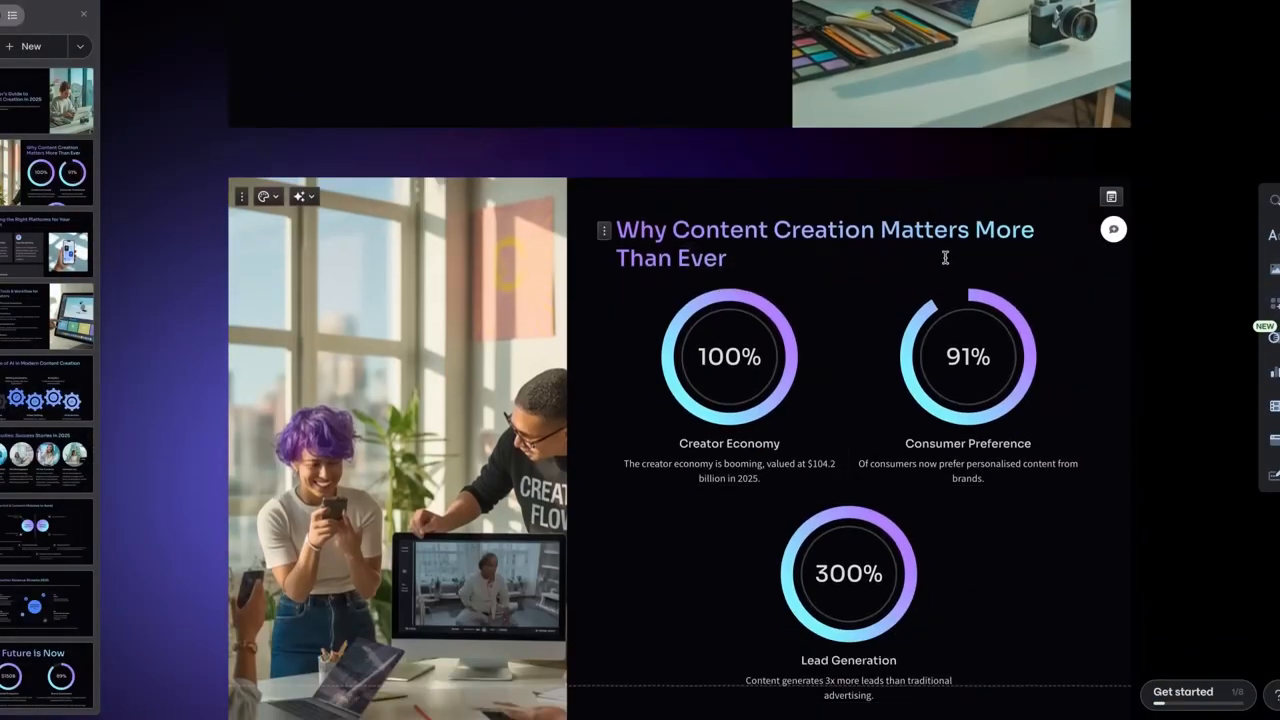
{"action": "scroll", "coordinate": [891, 285], "scroll_direction": "down", "scroll_amount": 8}
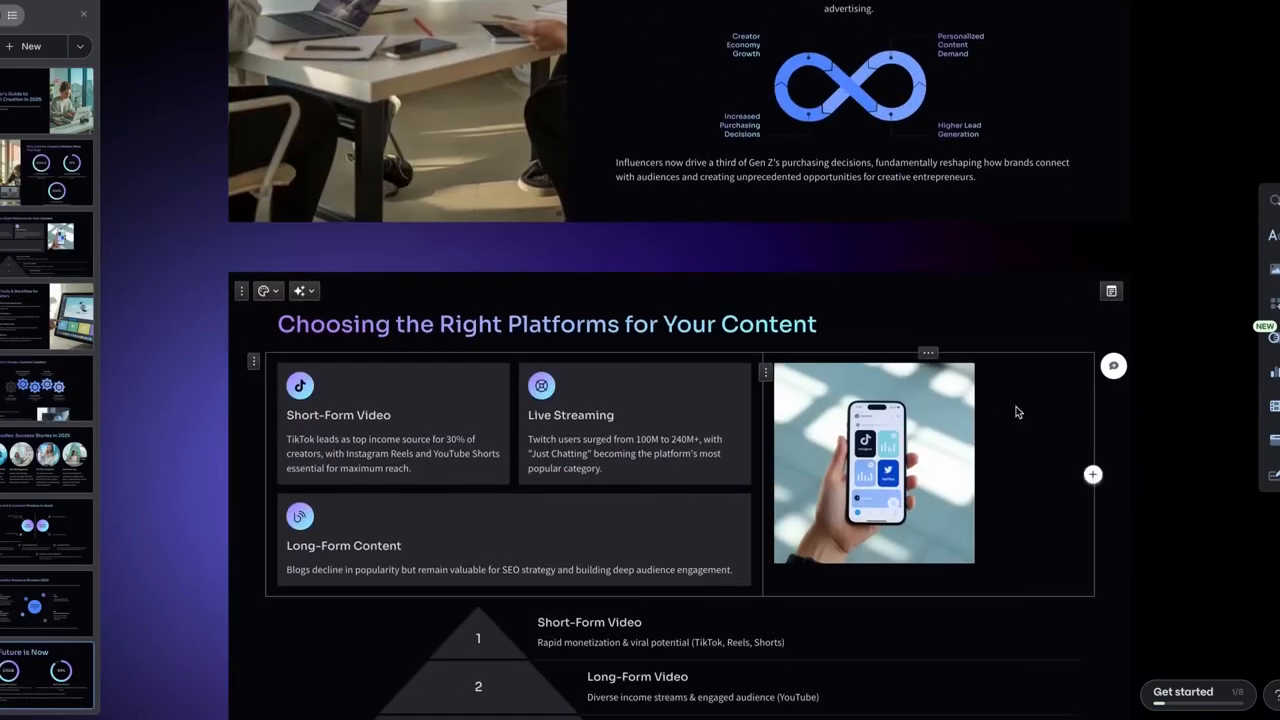
{"action": "scroll", "coordinate": [355, 279], "scroll_direction": "down", "scroll_amount": 1}
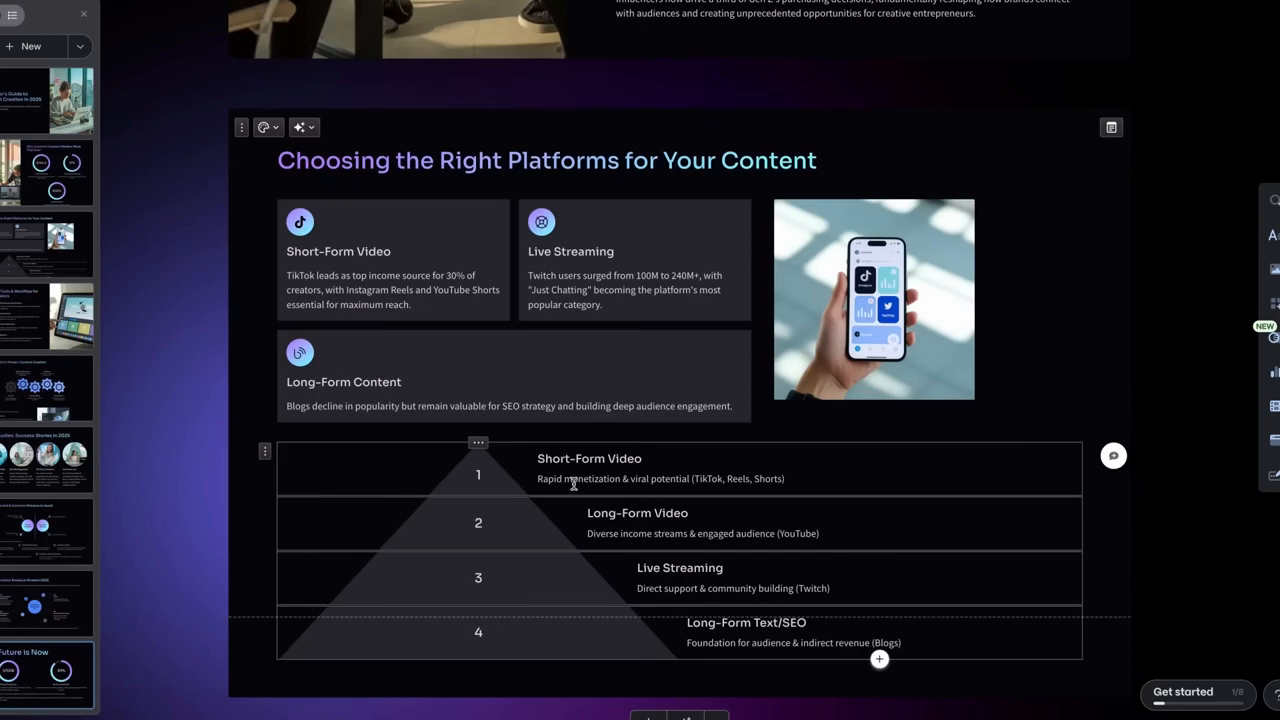
{"action": "scroll", "coordinate": [480, 528], "scroll_direction": "down", "scroll_amount": 6}
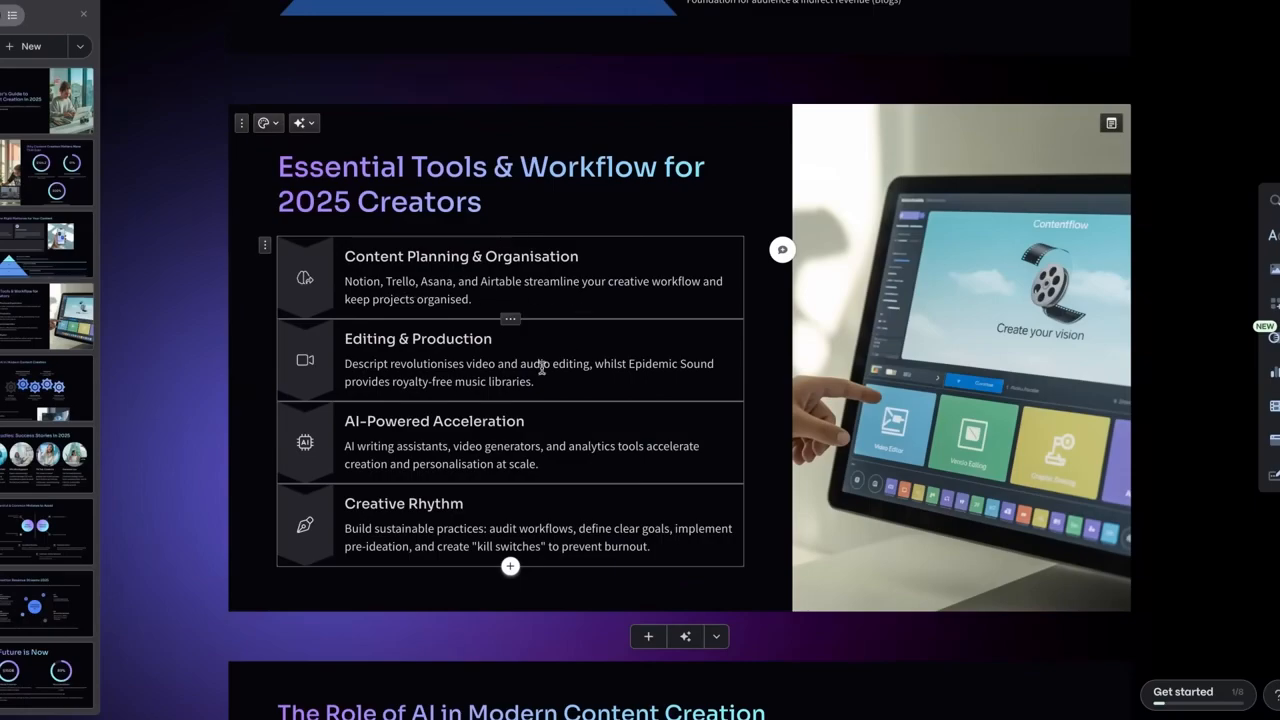
{"action": "scroll", "coordinate": [469, 385], "scroll_direction": "down", "scroll_amount": 5}
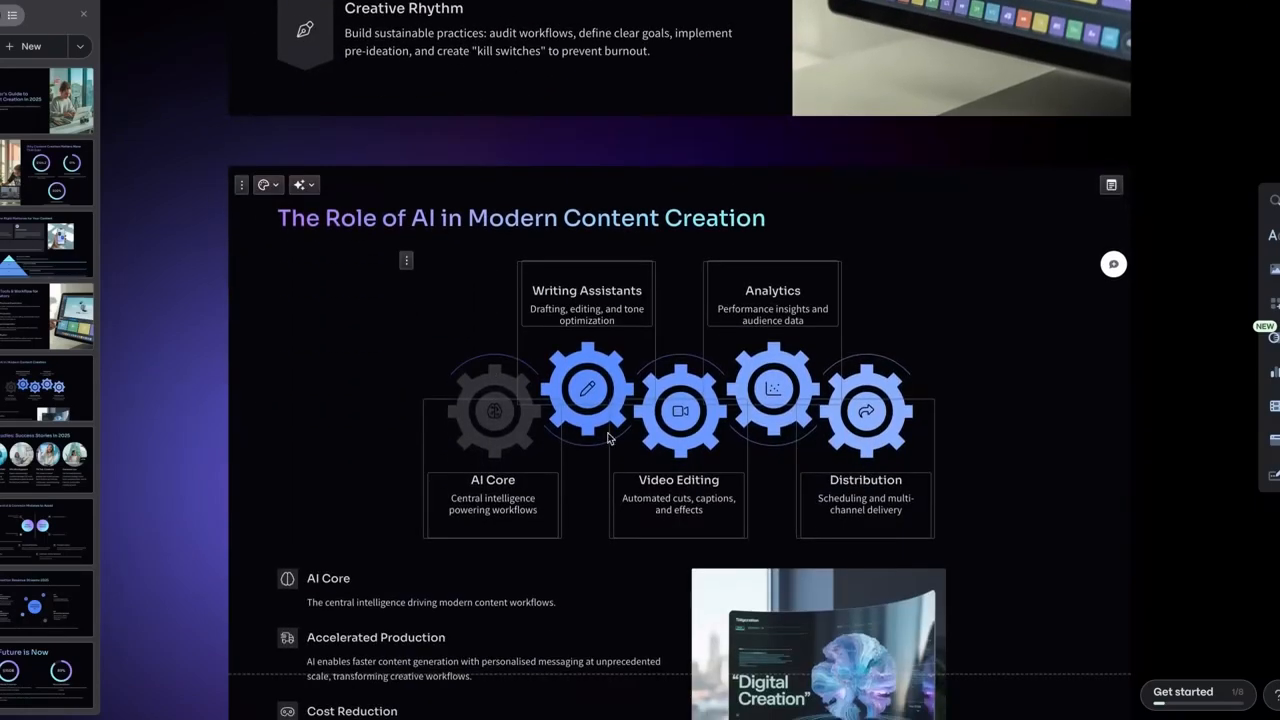
{"action": "scroll", "coordinate": [504, 500], "scroll_direction": "down", "scroll_amount": 14}
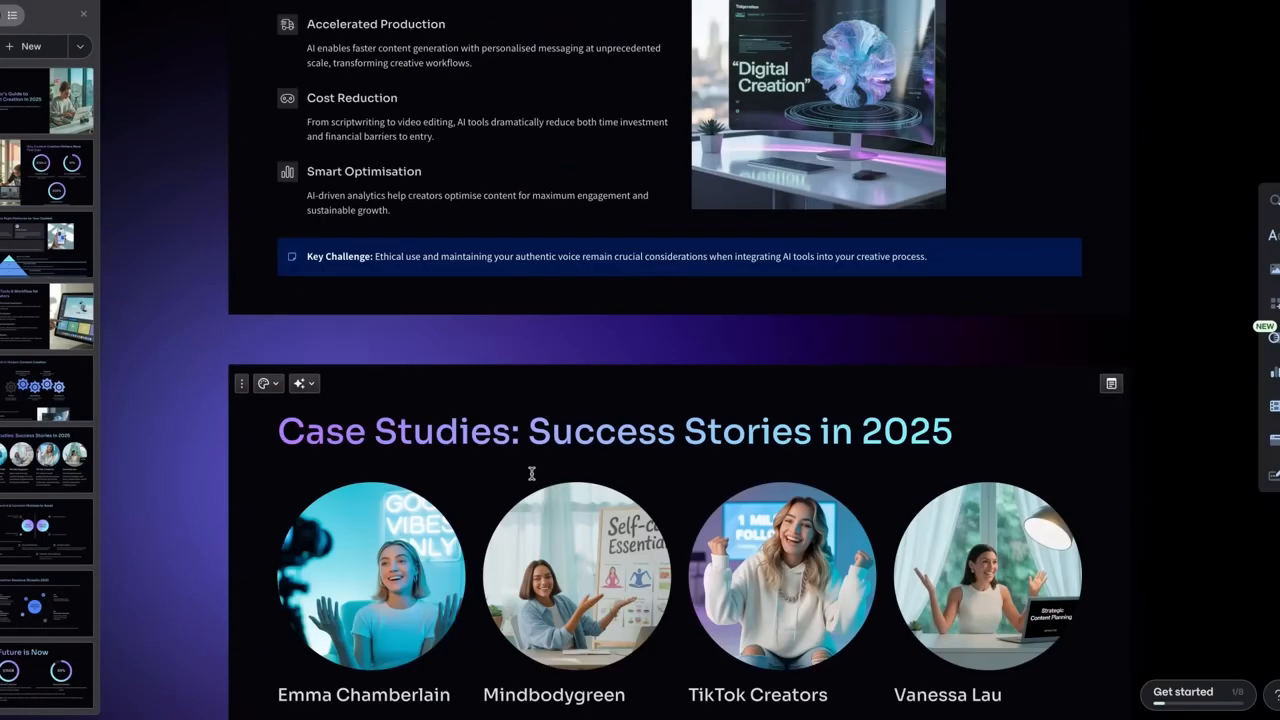
{"action": "scroll", "coordinate": [588, 465], "scroll_direction": "down", "scroll_amount": 12}
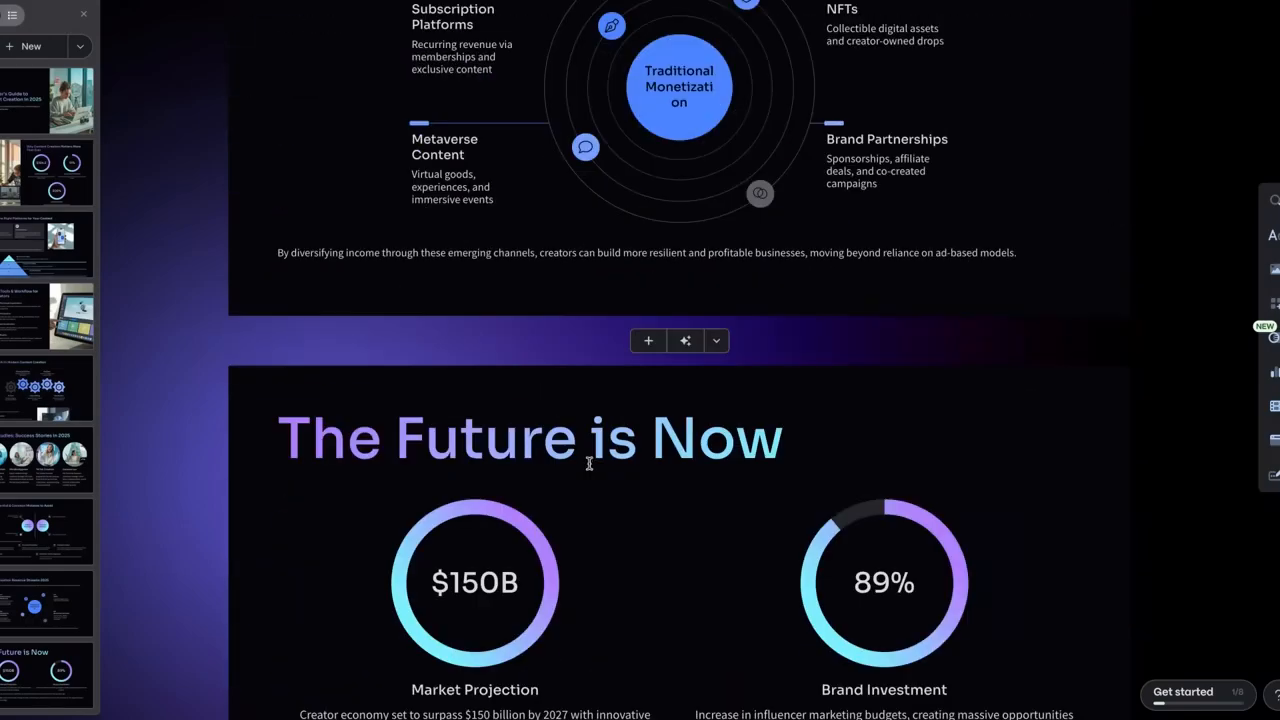
Set the Creator Economy ring label on the "Why Content Creation Matters More Than Ever" card to $104.2
{"action": "scroll", "coordinate": [589, 465], "scroll_direction": "up", "scroll_amount": 20}
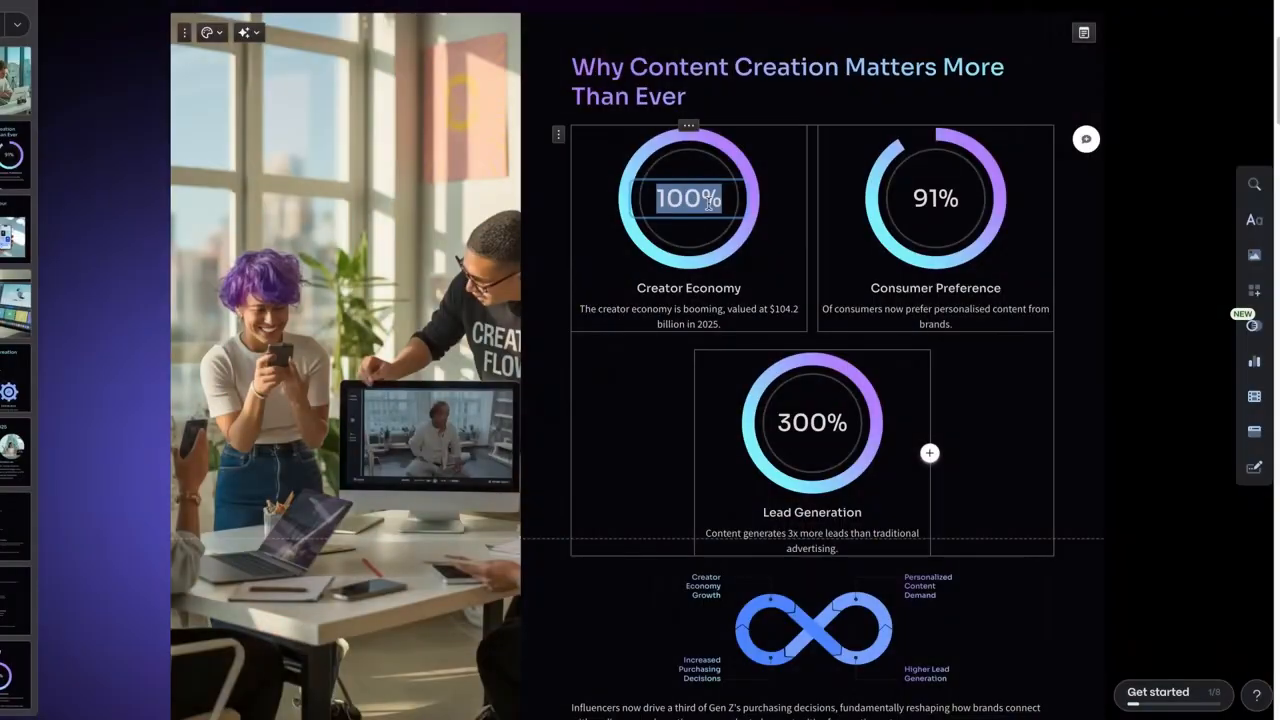
{"action": "type", "text": "$104.2"}
{"action": "key", "text": "Return"}
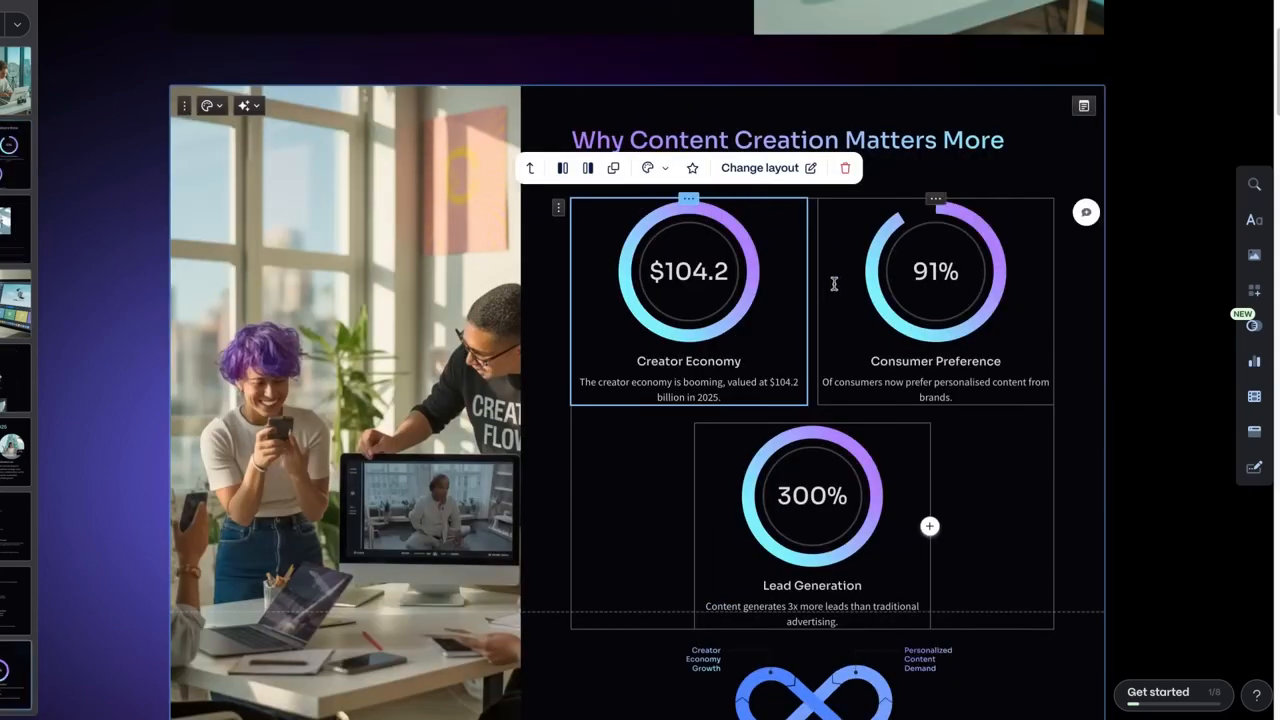
Color the second level of the pyramid on the "Choosing the Right Platforms" card with the light cyan theme color
{"action": "scroll", "coordinate": [507, 463], "scroll_direction": "down", "scroll_amount": 10}
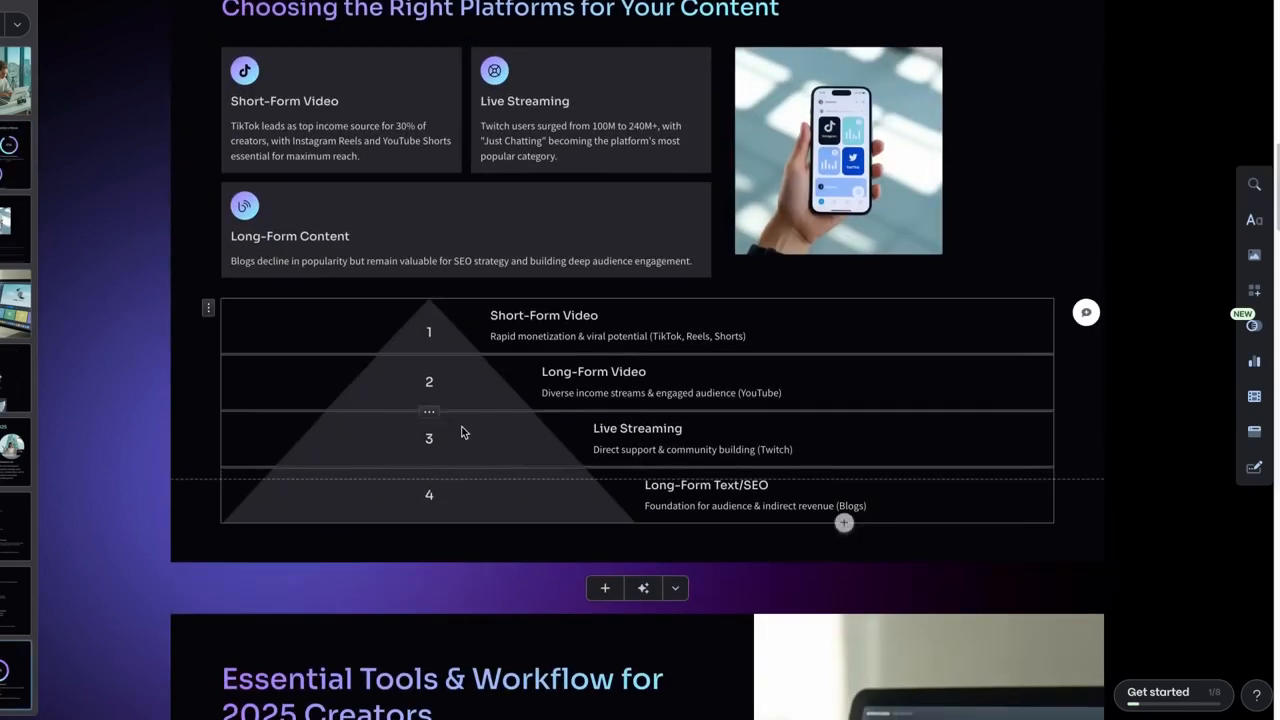
{"action": "left_click", "coordinate": [465, 394]}
{"action": "left_click", "coordinate": [401, 325]}
{"action": "left_click", "coordinate": [415, 386]}
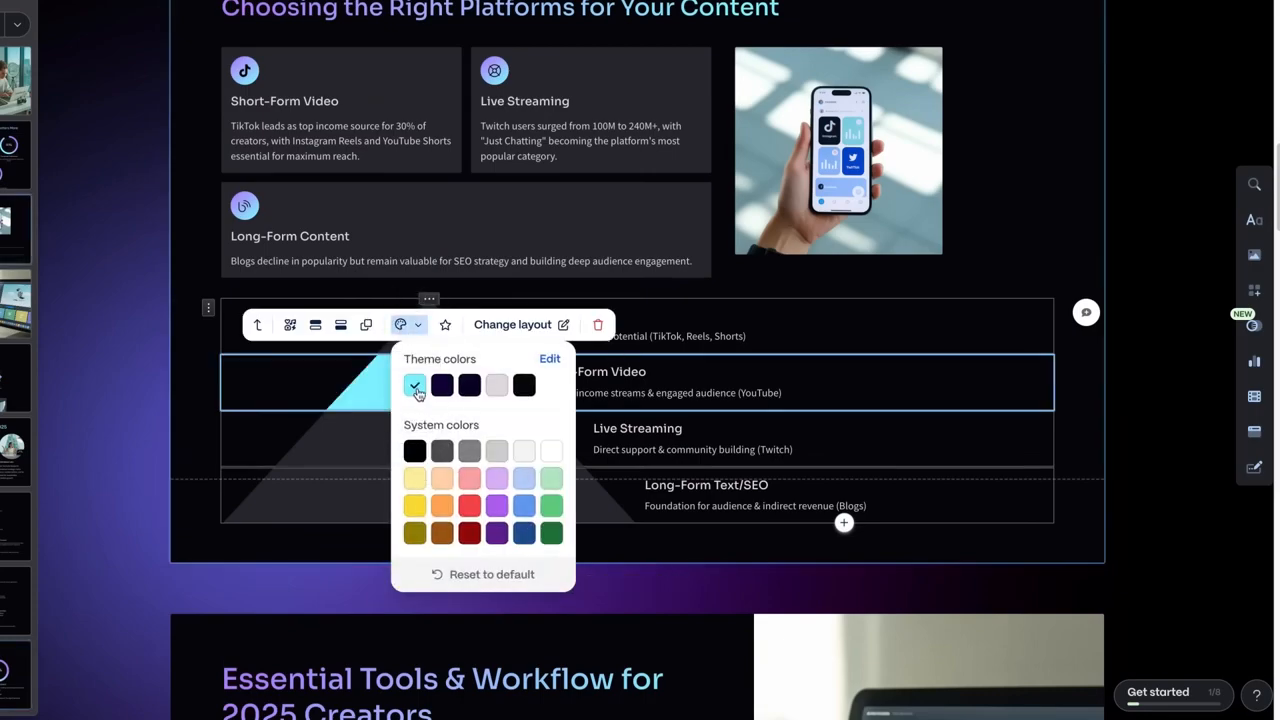
{"action": "left_click", "coordinate": [630, 414]}
{"action": "left_click", "coordinate": [447, 448]}
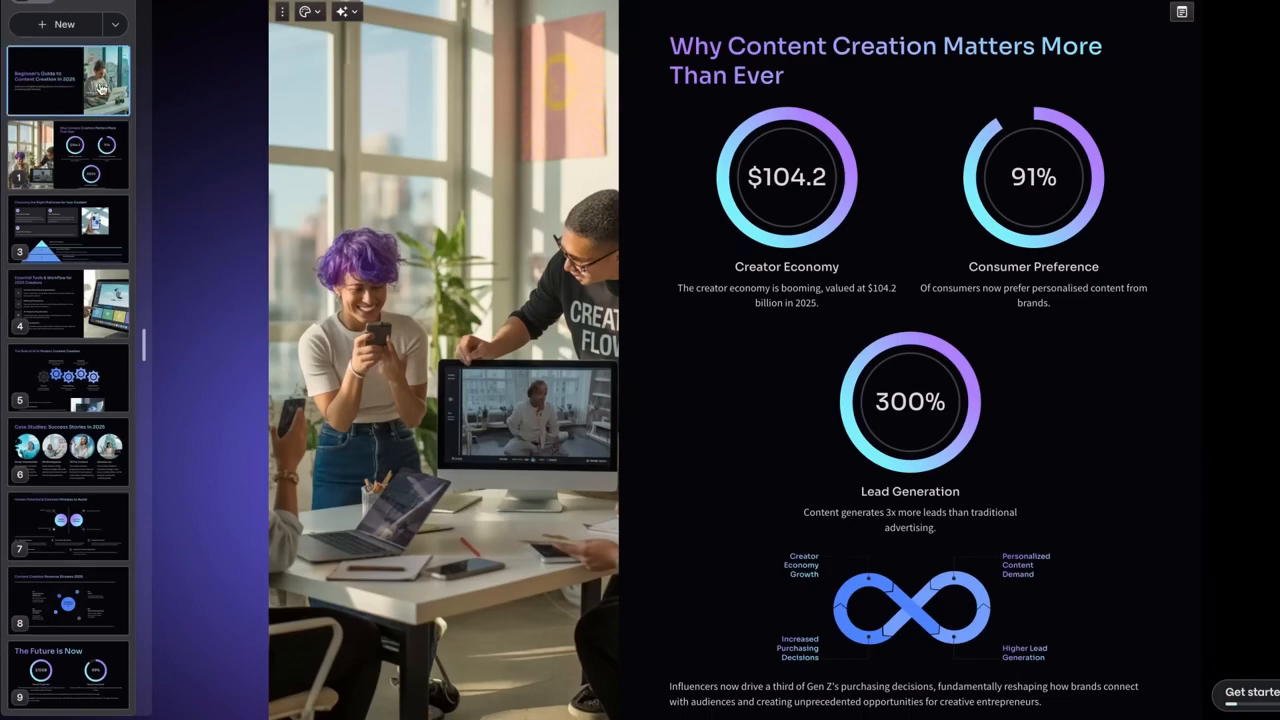
Add a blank card after the title card and give it the heading "THIS IS THE POWER OF GAMMA APP"
{"action": "left_click", "coordinate": [62, 72]}
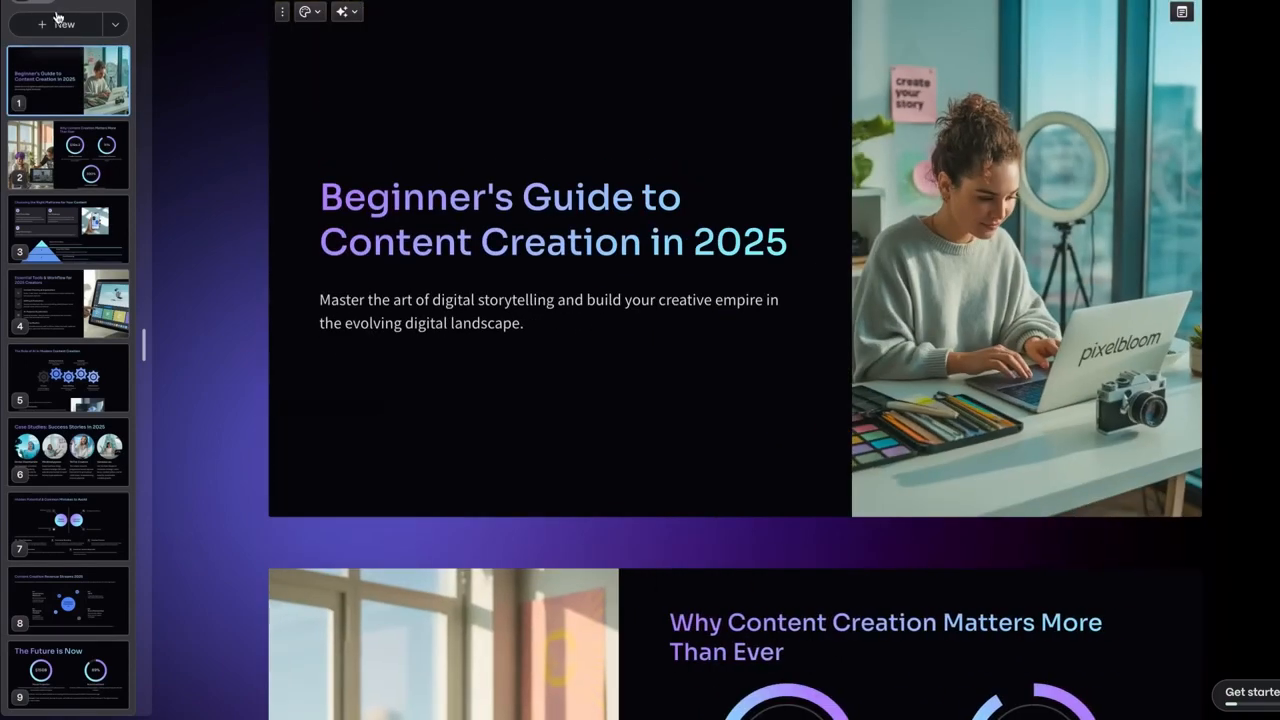
{"action": "left_click", "coordinate": [64, 31]}
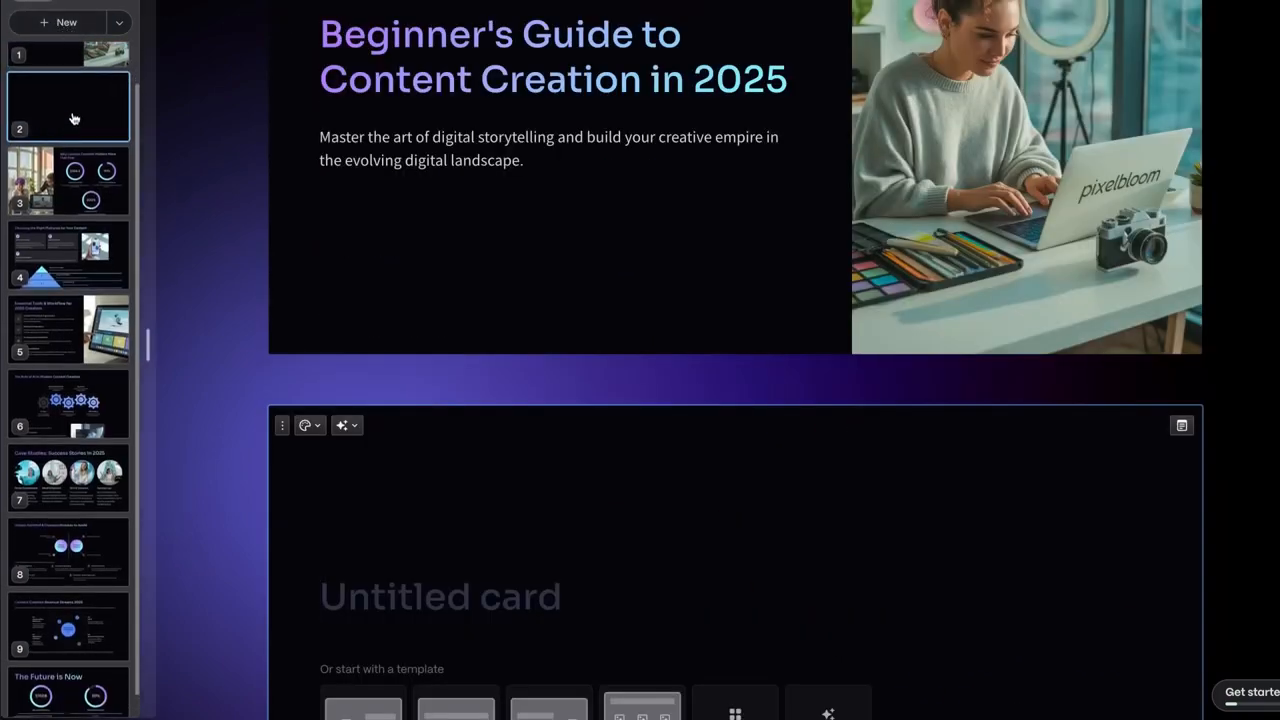
{"action": "scroll", "coordinate": [421, 448], "scroll_direction": "down", "scroll_amount": 3}
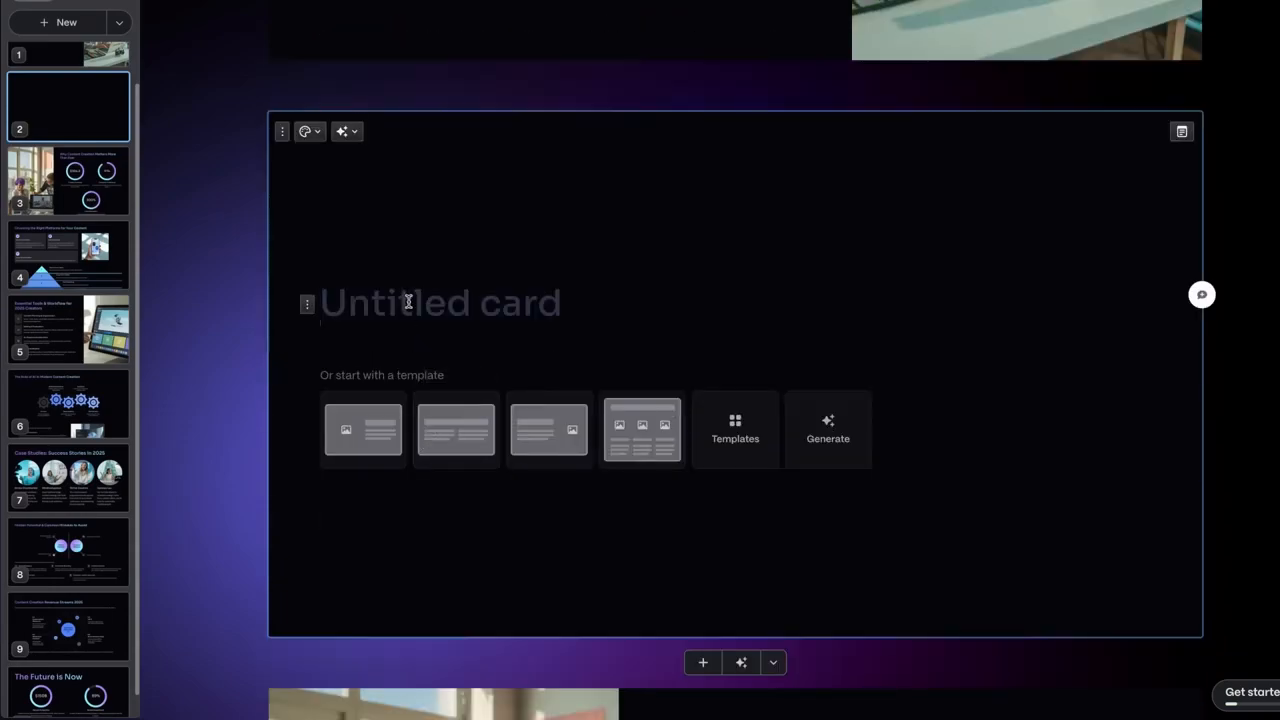
{"action": "type", "text": "THIS IS THE POWER OF GAMMA A"}
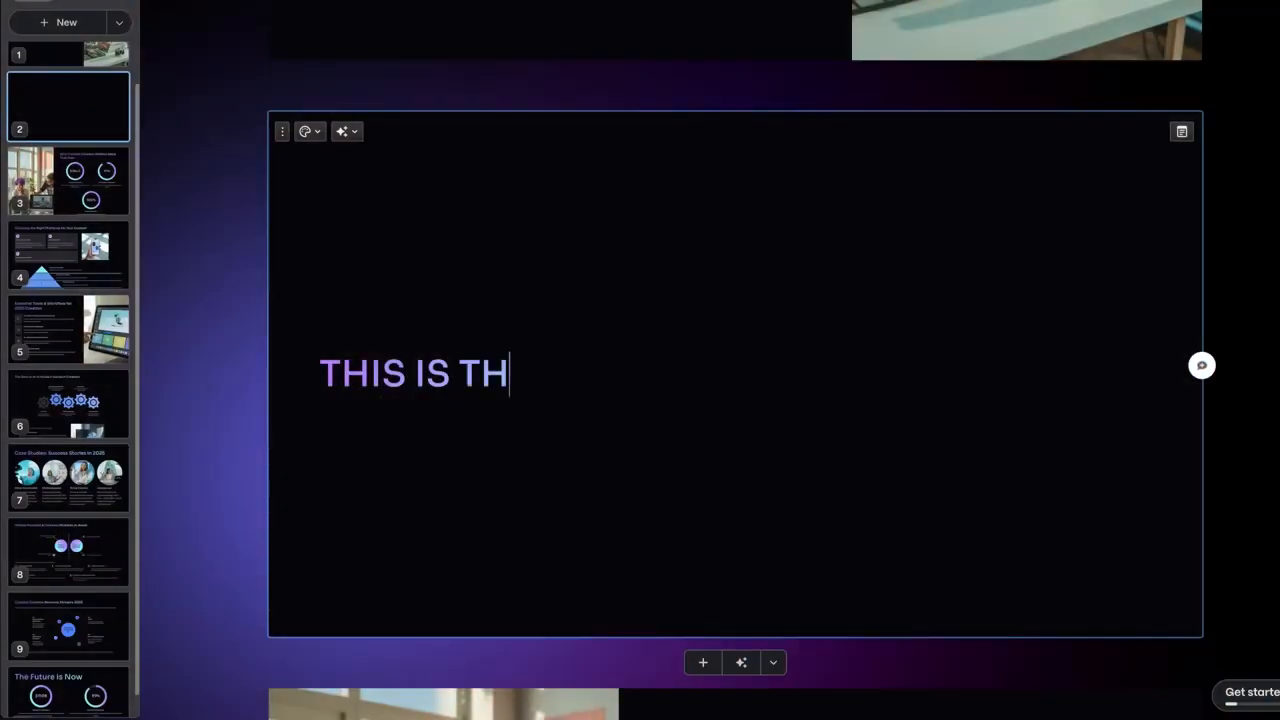
{"action": "type", "text": "PP"}
{"action": "key", "text": "Return"}
Insert an AI image placeholder below the heading and replace its prompt with "AI SHAKING HAND WITH HUMAN"
{"action": "left_click", "coordinate": [487, 424]}
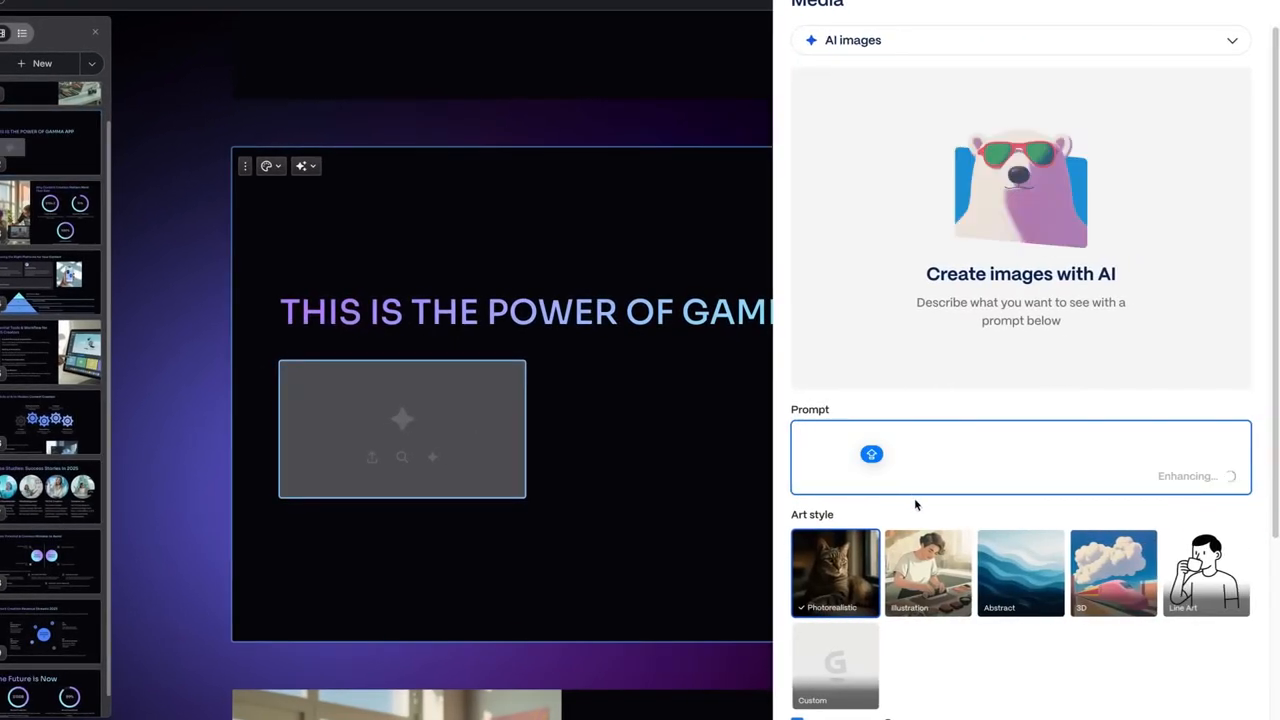
{"action": "left_click_drag", "start_coordinate": [960, 457], "coordinate": [781, 424]}
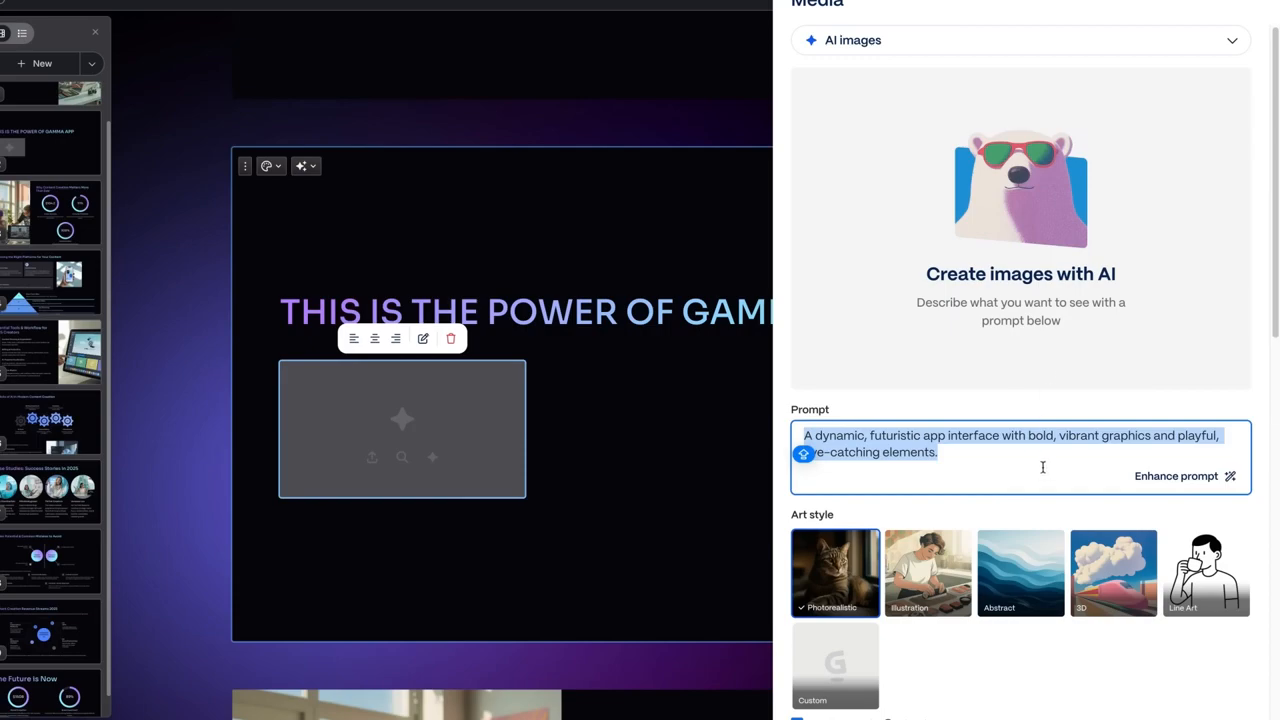
{"action": "type", "text": "AI"}
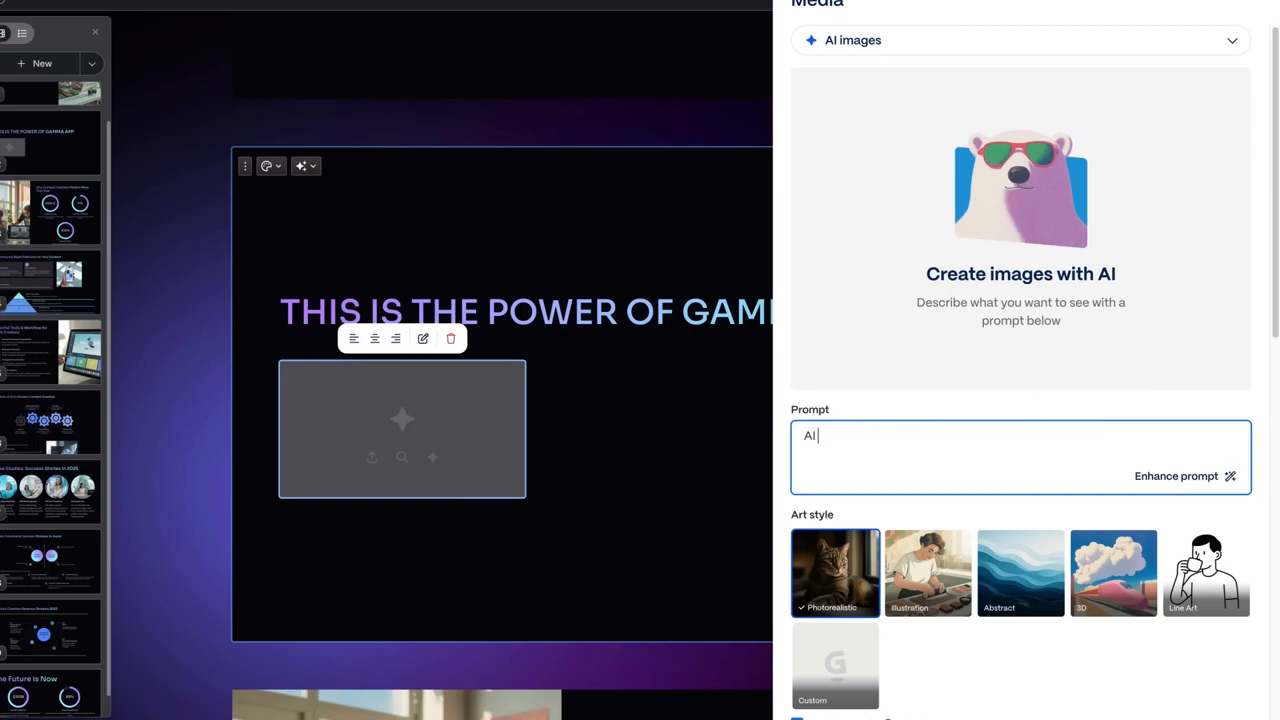
{"action": "type", "text": " SHAKING HAND WI"}
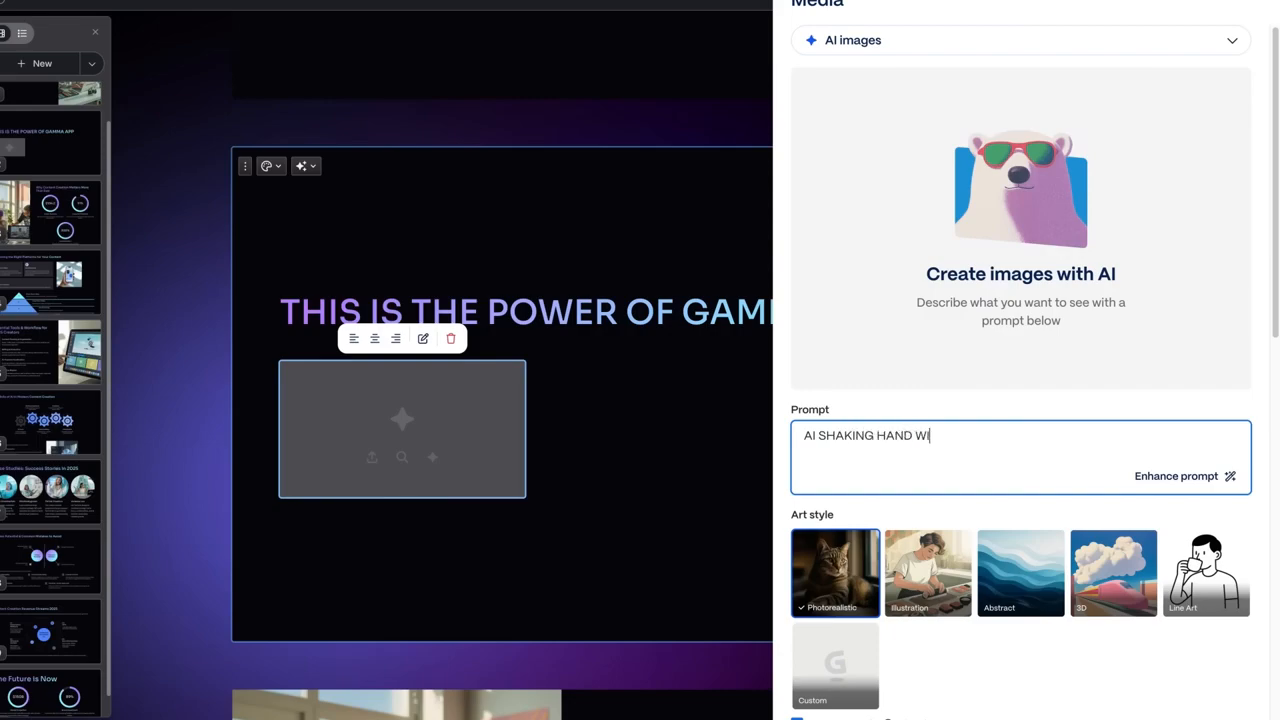
{"action": "type", "text": "TH HUMAN"}
Choose Ideogram 3.0 as the image model and generate the image in the Photorealistic style
{"action": "scroll", "coordinate": [1000, 563], "scroll_direction": "down", "scroll_amount": 2}
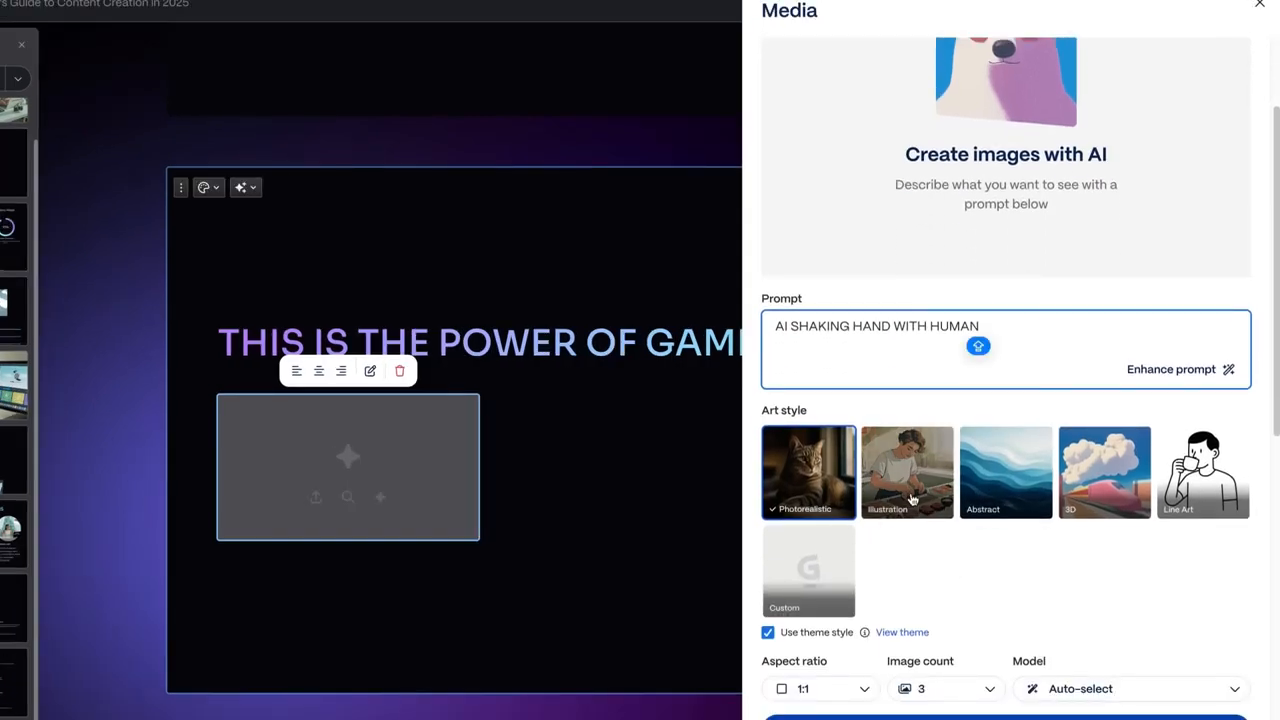
{"action": "scroll", "coordinate": [1025, 500], "scroll_direction": "down", "scroll_amount": 2}
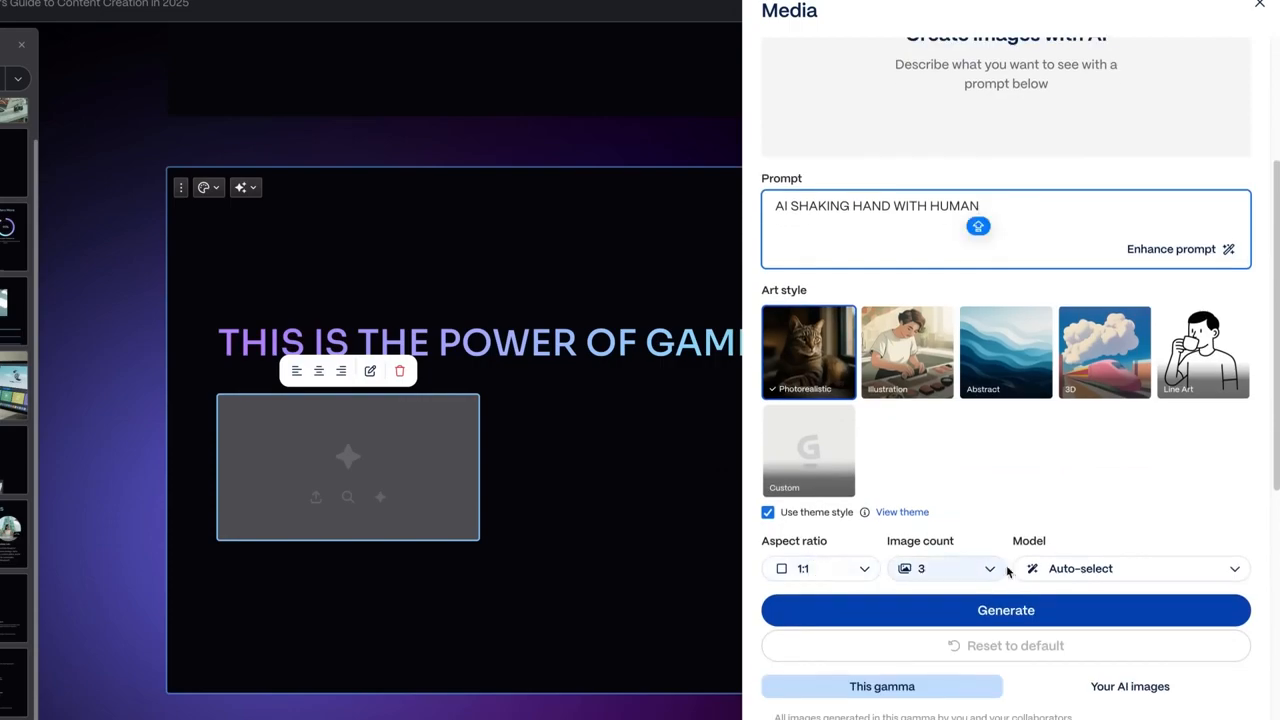
{"action": "left_click", "coordinate": [1080, 570]}
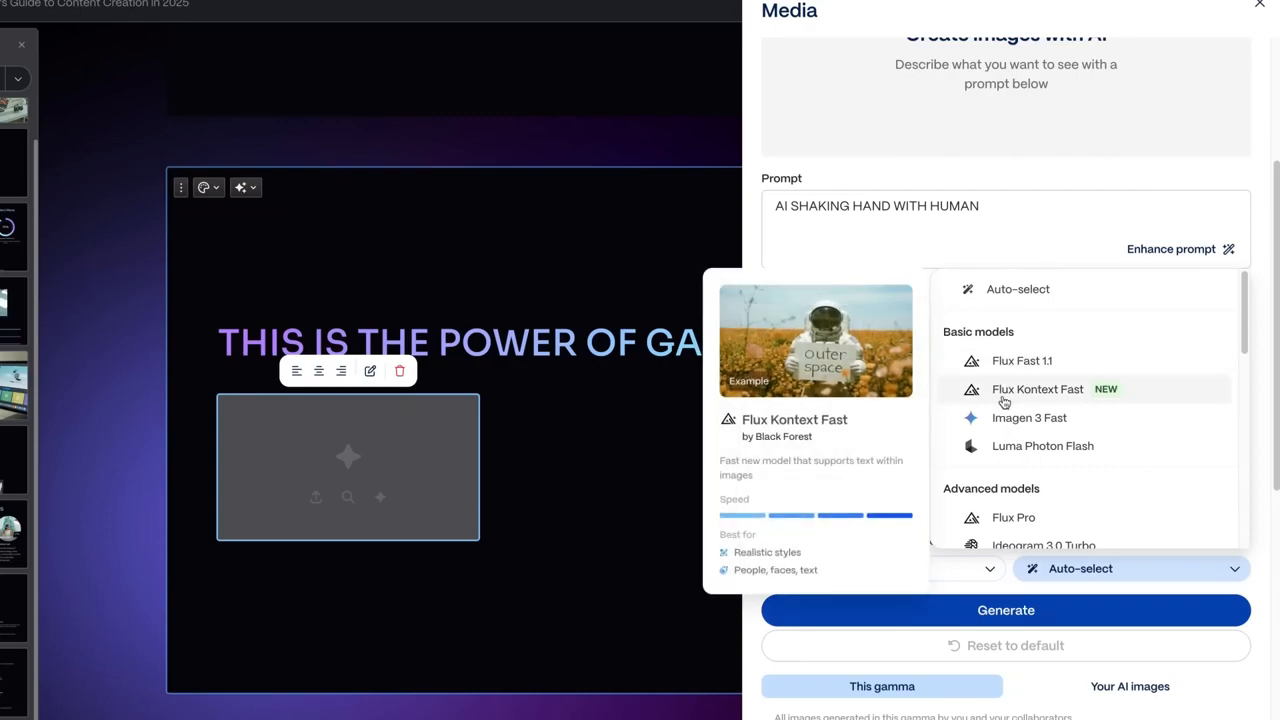
{"action": "scroll", "coordinate": [1088, 452], "scroll_direction": "down", "scroll_amount": 2}
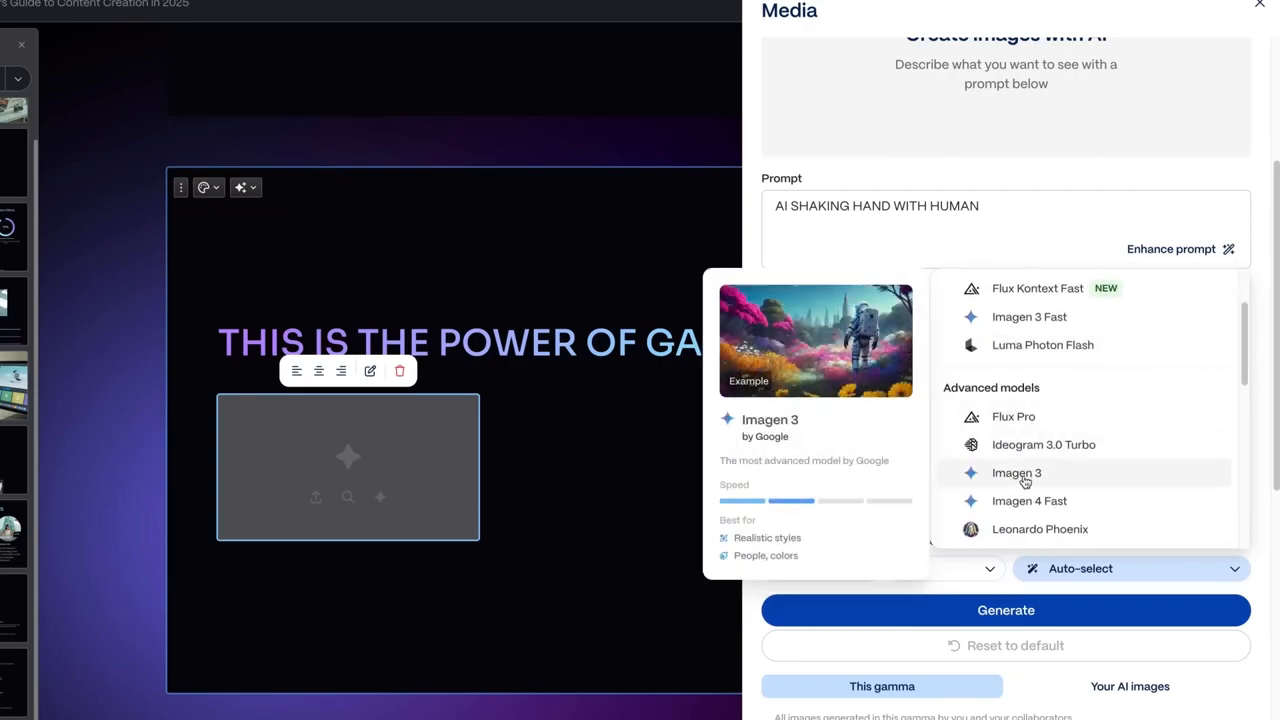
{"action": "scroll", "coordinate": [1030, 520], "scroll_direction": "down", "scroll_amount": 5}
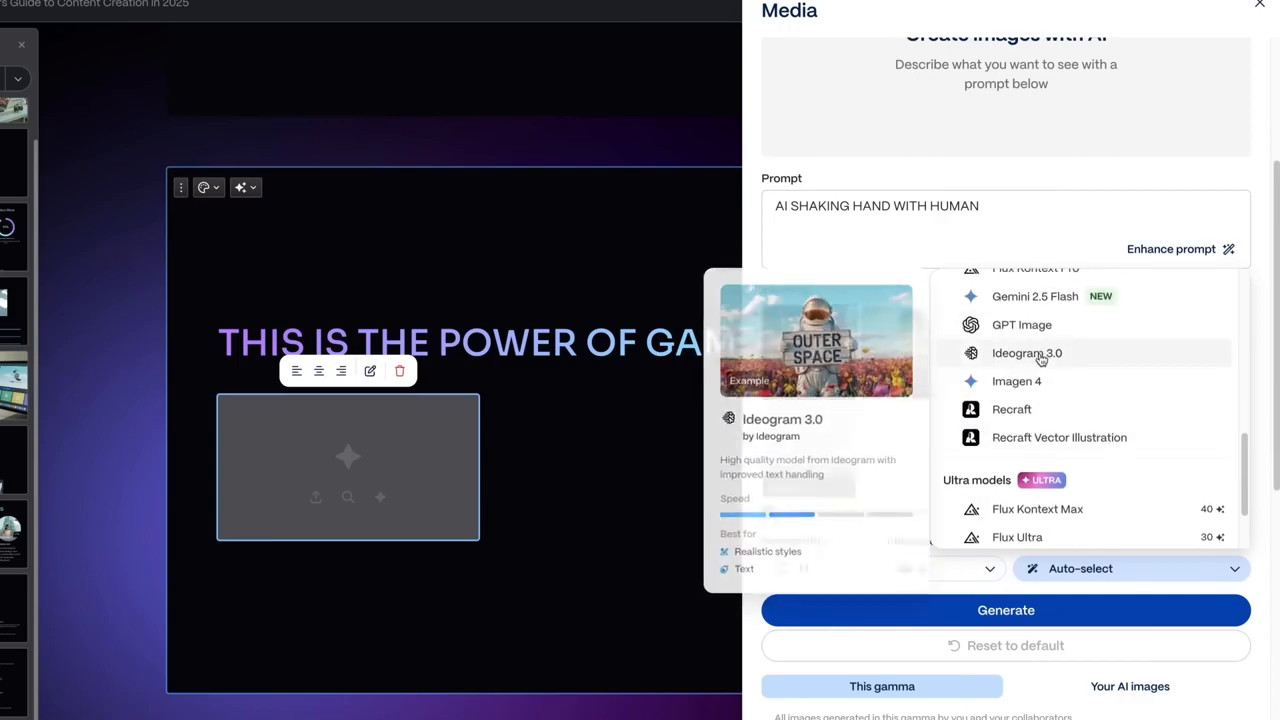
{"action": "scroll", "coordinate": [1040, 358], "scroll_direction": "up", "scroll_amount": 3}
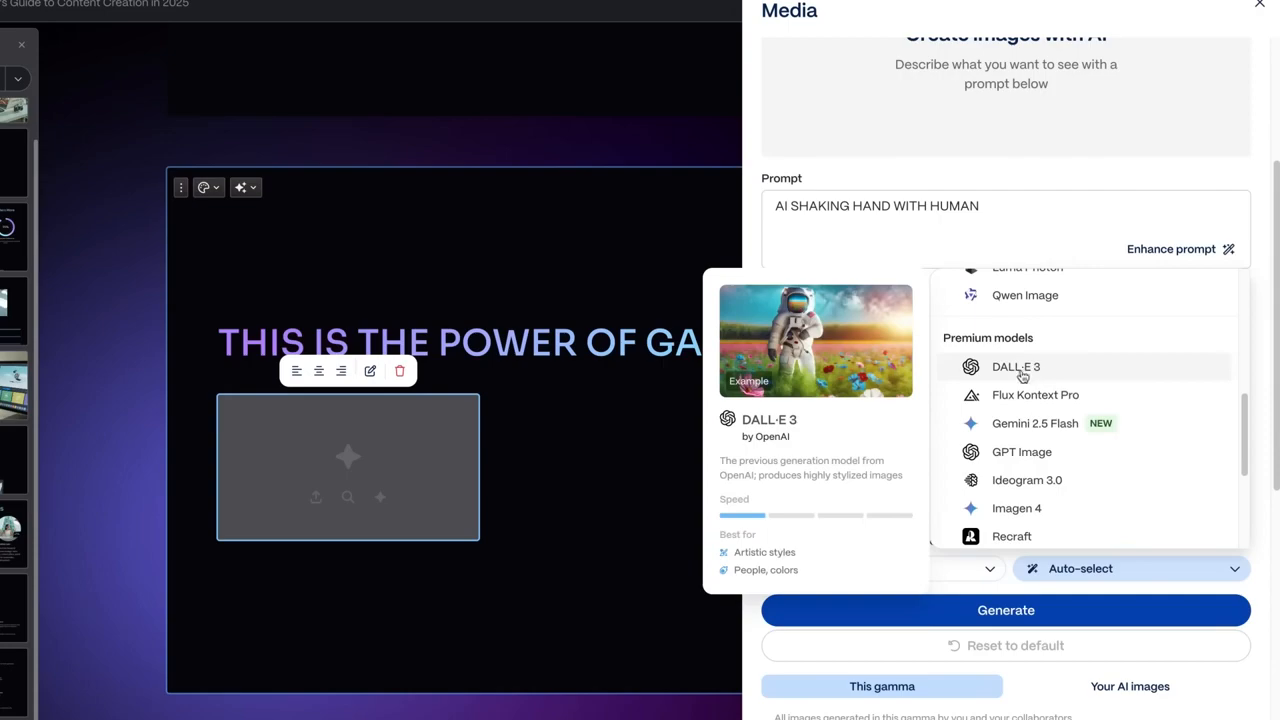
{"action": "left_click", "coordinate": [1027, 480]}
{"action": "scroll", "coordinate": [1010, 460], "scroll_direction": "down", "scroll_amount": 2}
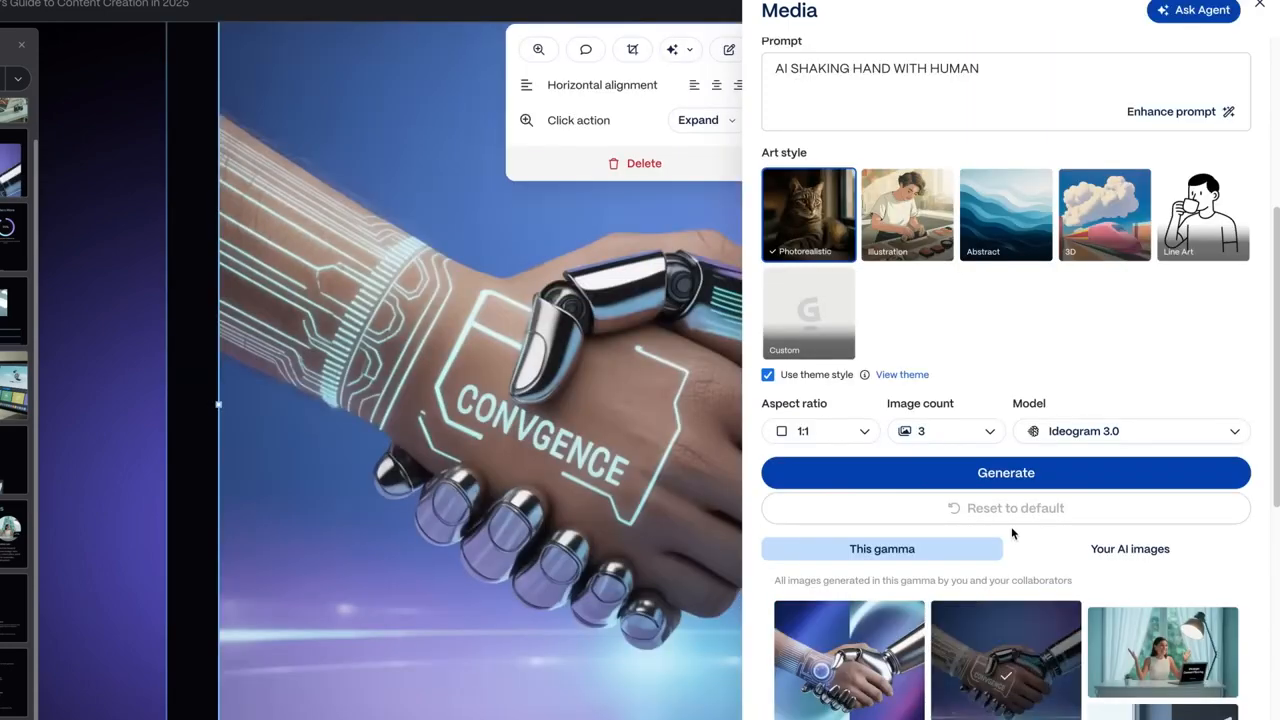
Use the handshake image with the glowing dot pattern and shrink it to about a quarter of the card's width
{"action": "left_click", "coordinate": [1259, 6]}
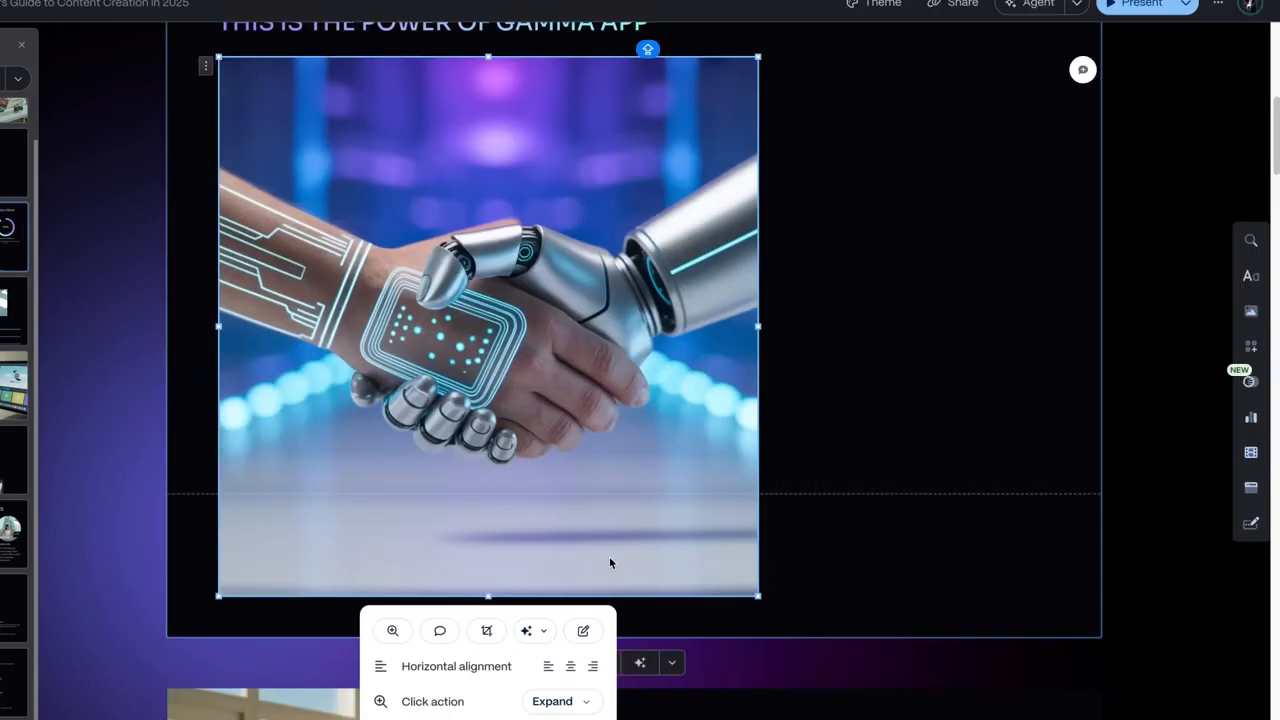
{"action": "left_click_drag", "start_coordinate": [755, 596], "coordinate": [411, 250]}
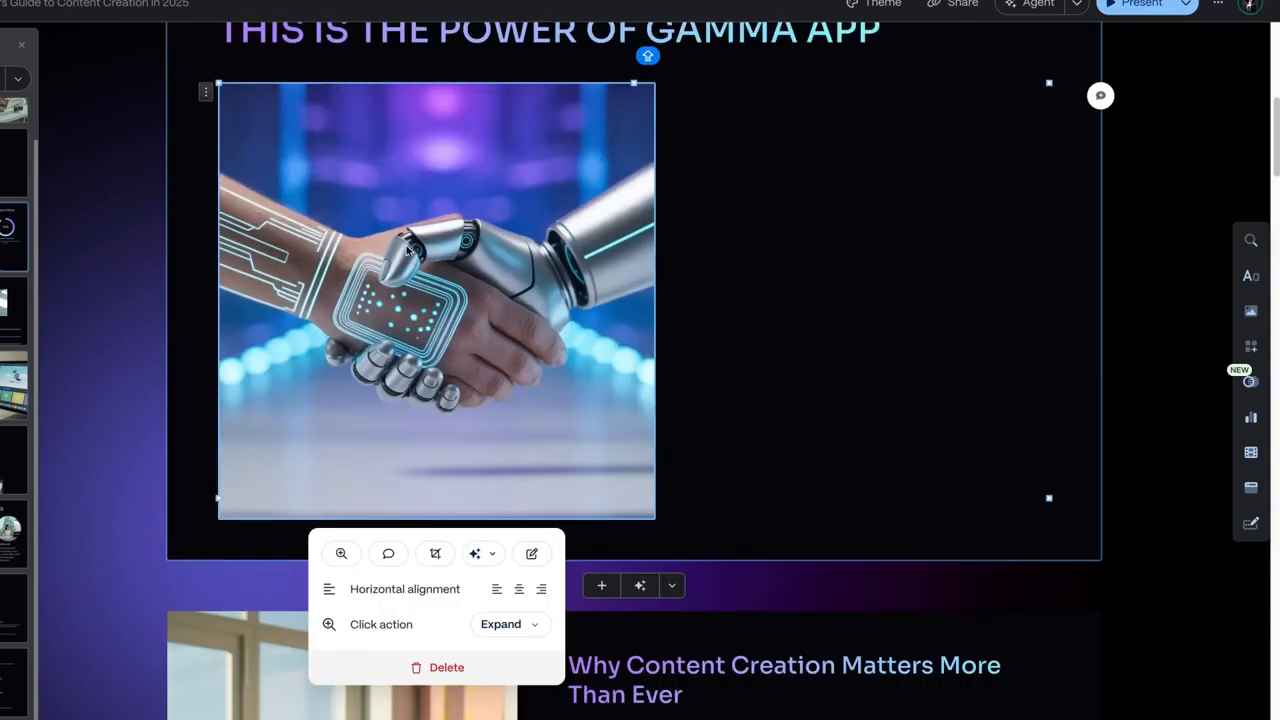
{"action": "left_click_drag", "start_coordinate": [650, 520], "coordinate": [462, 388]}
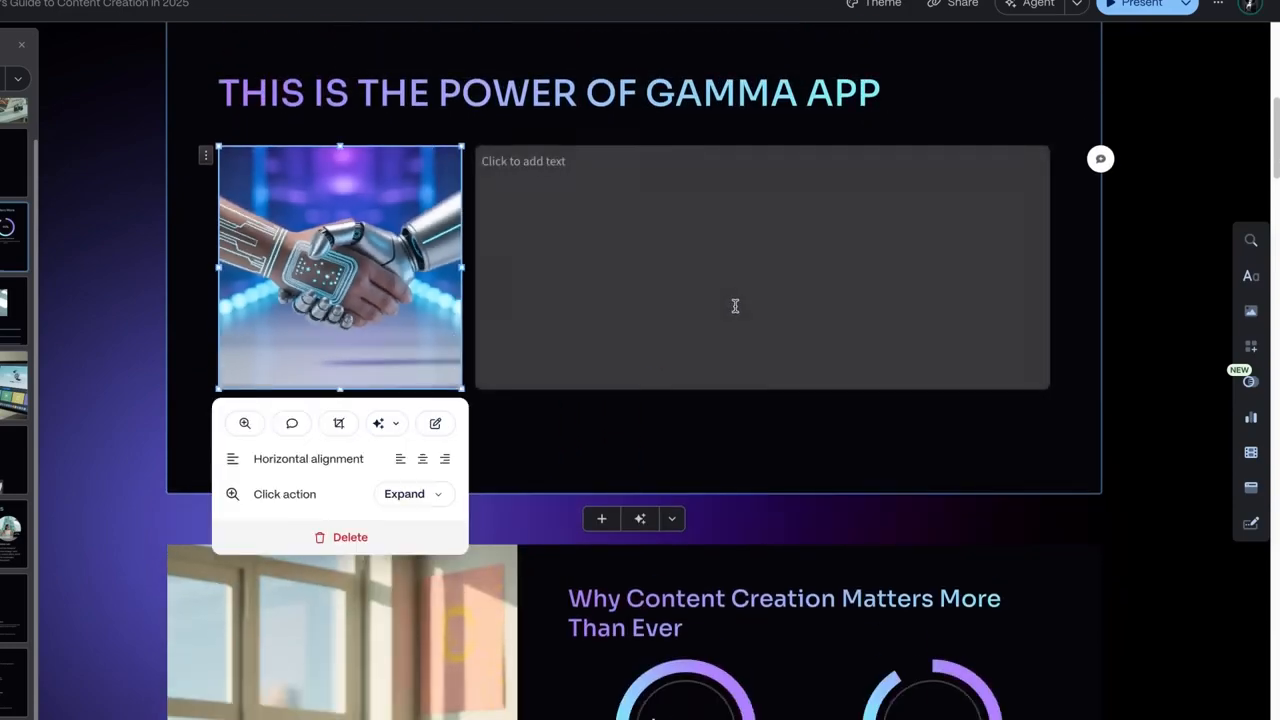
{"action": "left_click", "coordinate": [733, 312]}
{"action": "scroll", "coordinate": [651, 423], "scroll_direction": "up", "scroll_amount": 5}
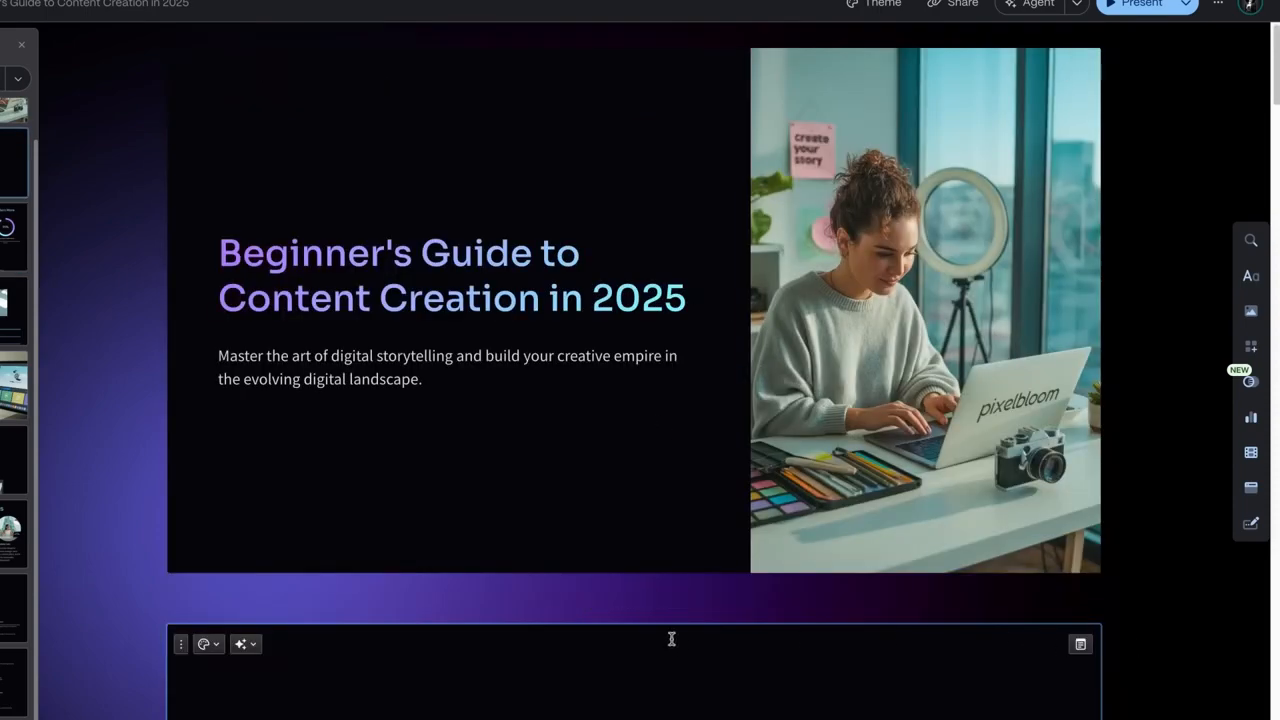
Delete the "THIS IS THE POWER OF GAMMA APP" card and open the theme choices for the presentation
{"action": "scroll", "coordinate": [671, 643], "scroll_direction": "down", "scroll_amount": 4}
{"action": "left_click", "coordinate": [180, 316]}
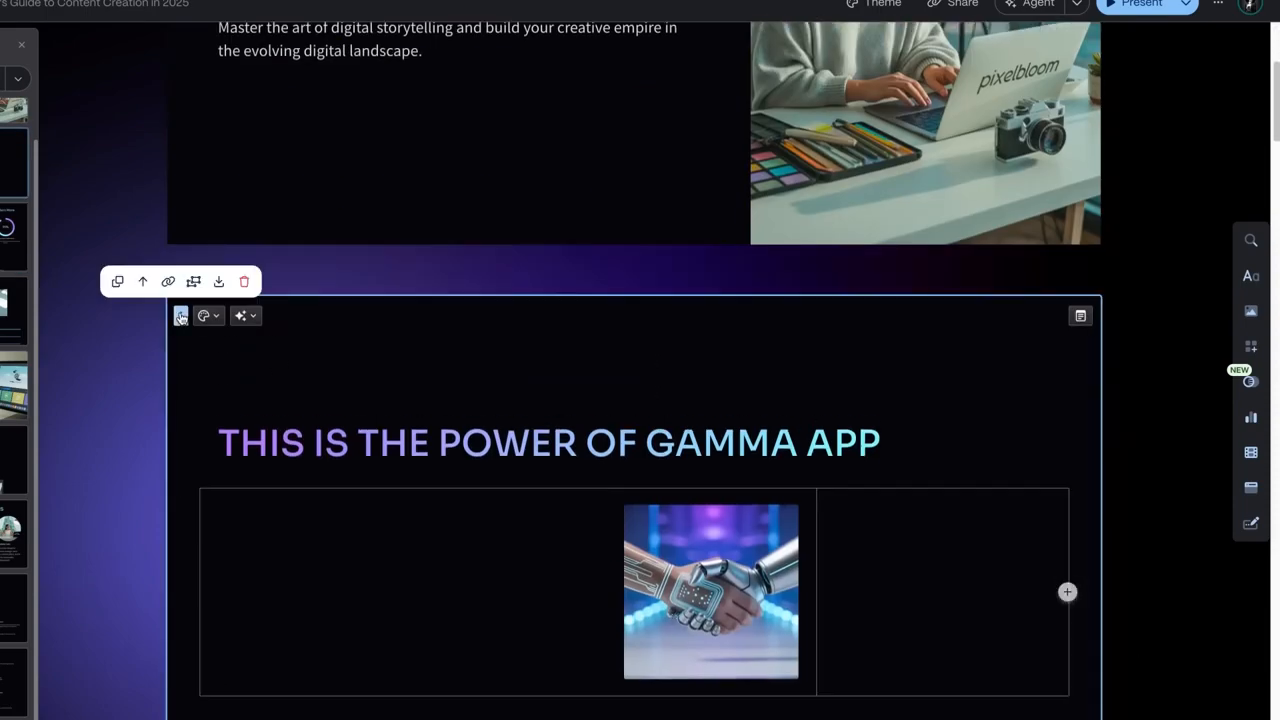
{"action": "left_click", "coordinate": [244, 283]}
{"action": "scroll", "coordinate": [822, 368], "scroll_direction": "up", "scroll_amount": 4}
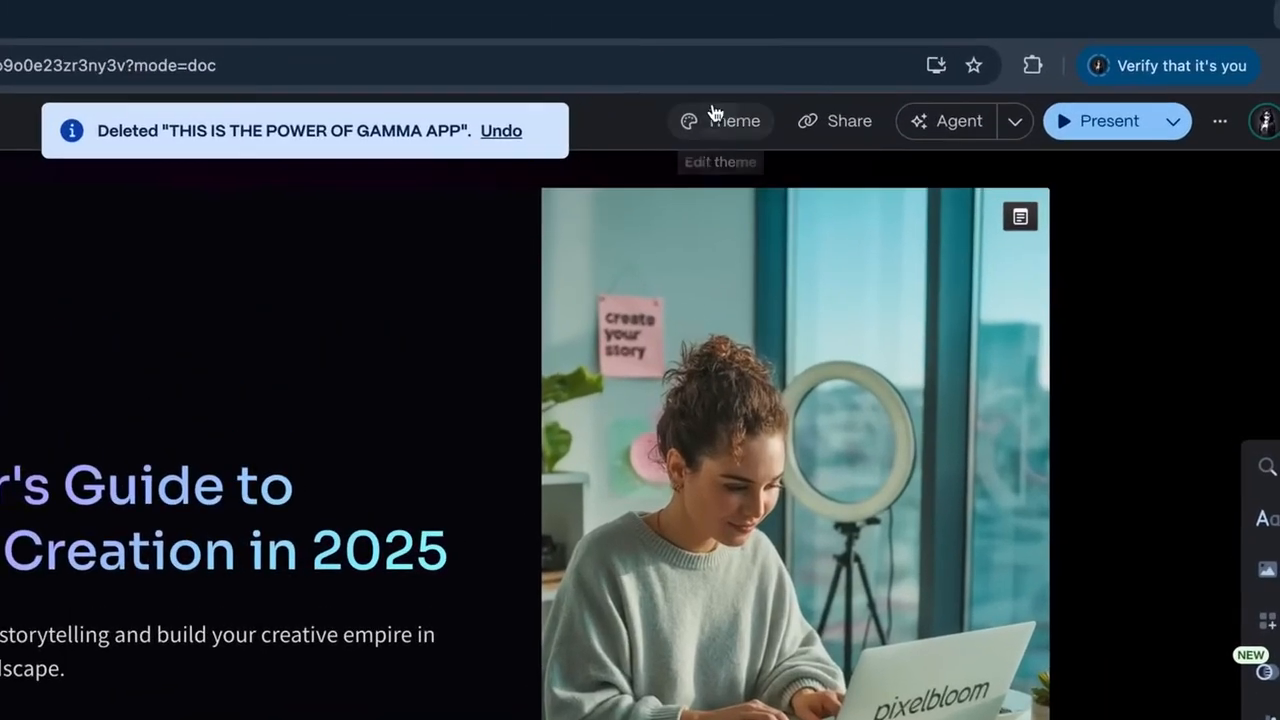
{"action": "left_click", "coordinate": [715, 114]}
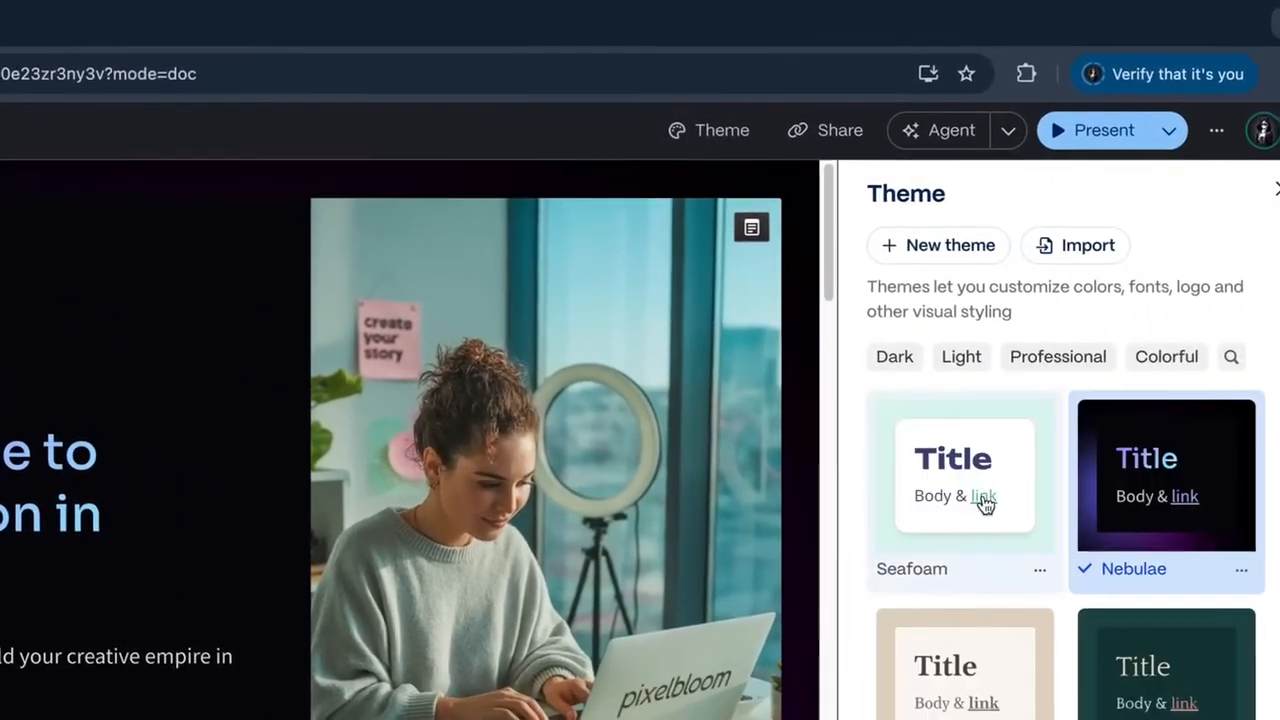
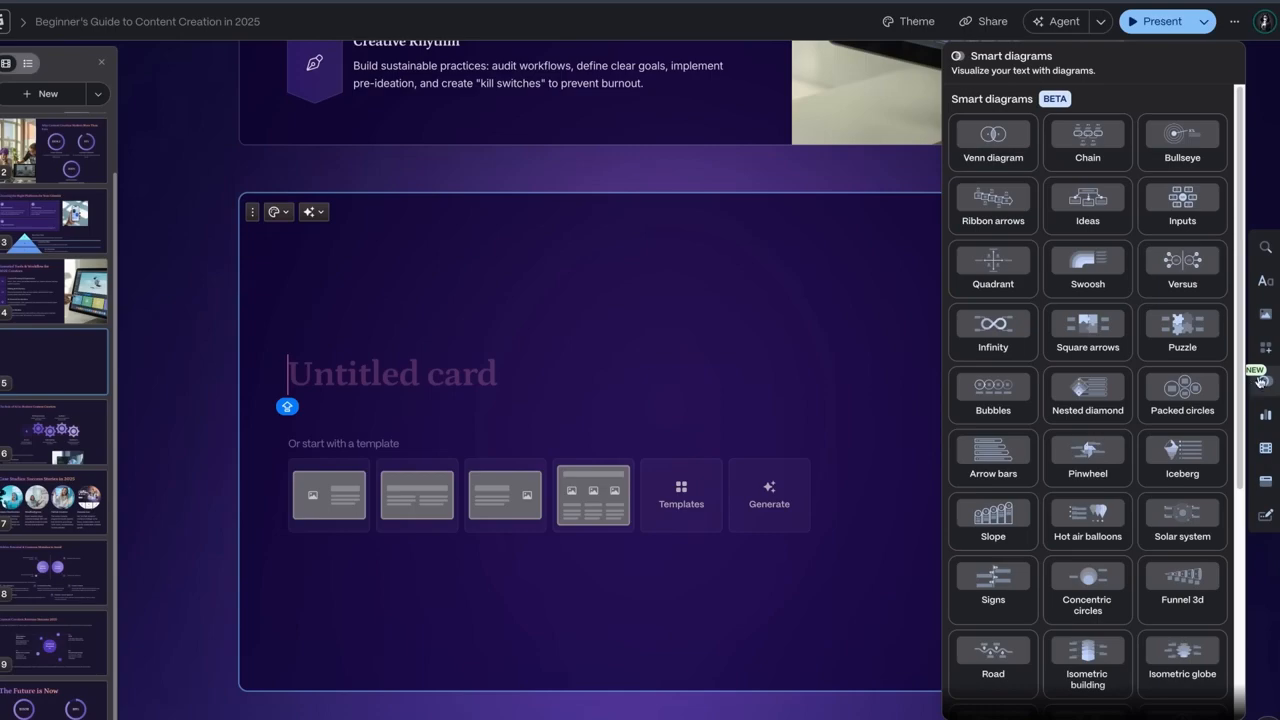
Insert a Nested diamond smart diagram into the blank card after the title card
{"action": "left_click", "coordinate": [1266, 348]}
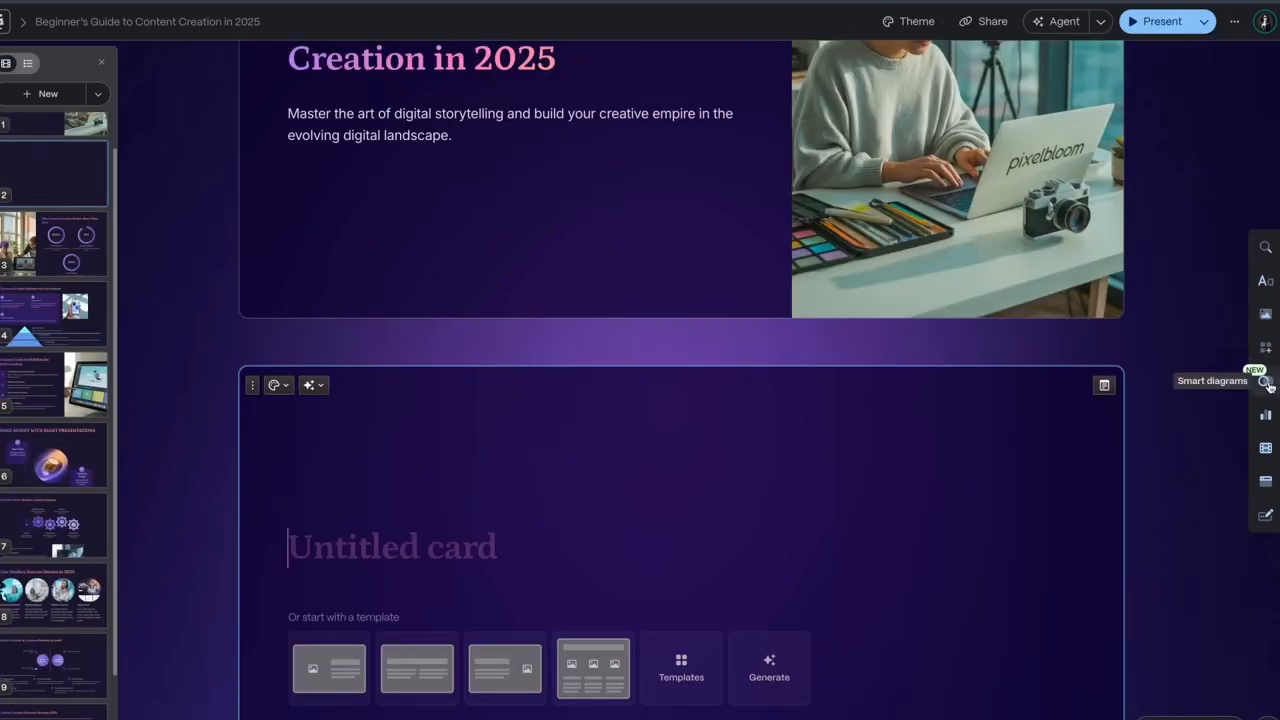
{"action": "left_click", "coordinate": [1265, 381]}
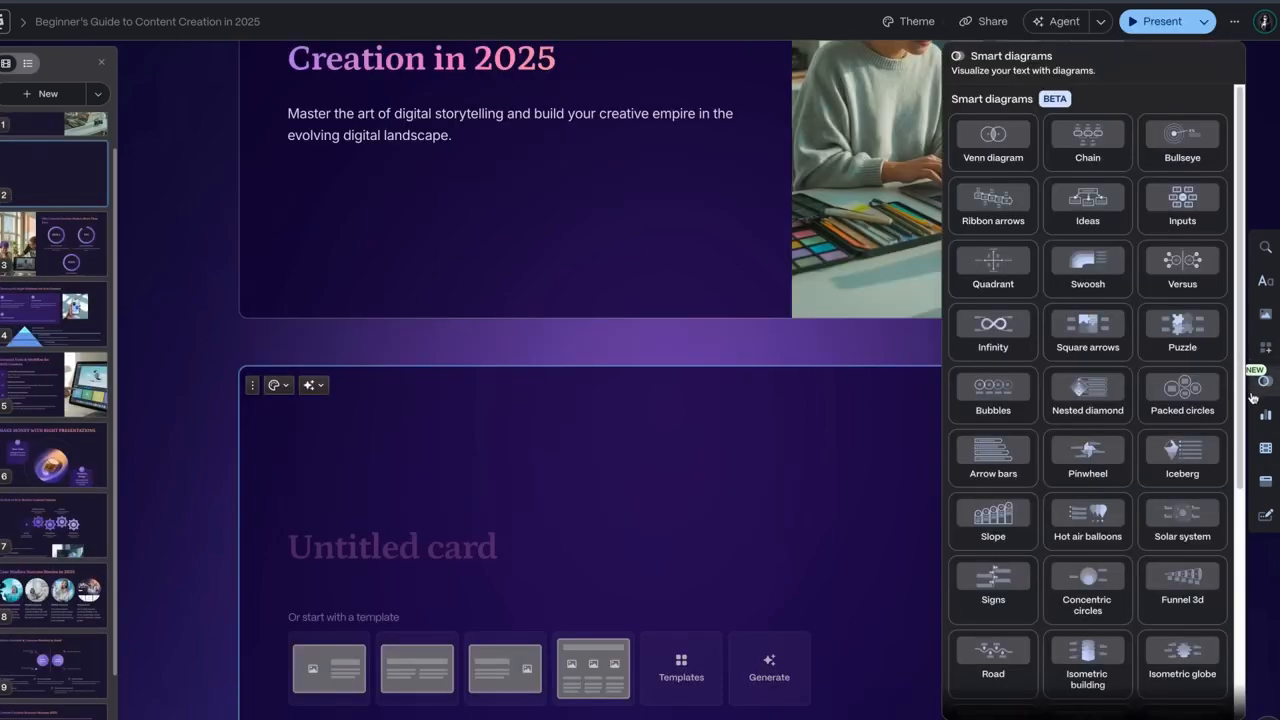
{"action": "left_click", "coordinate": [1050, 384]}
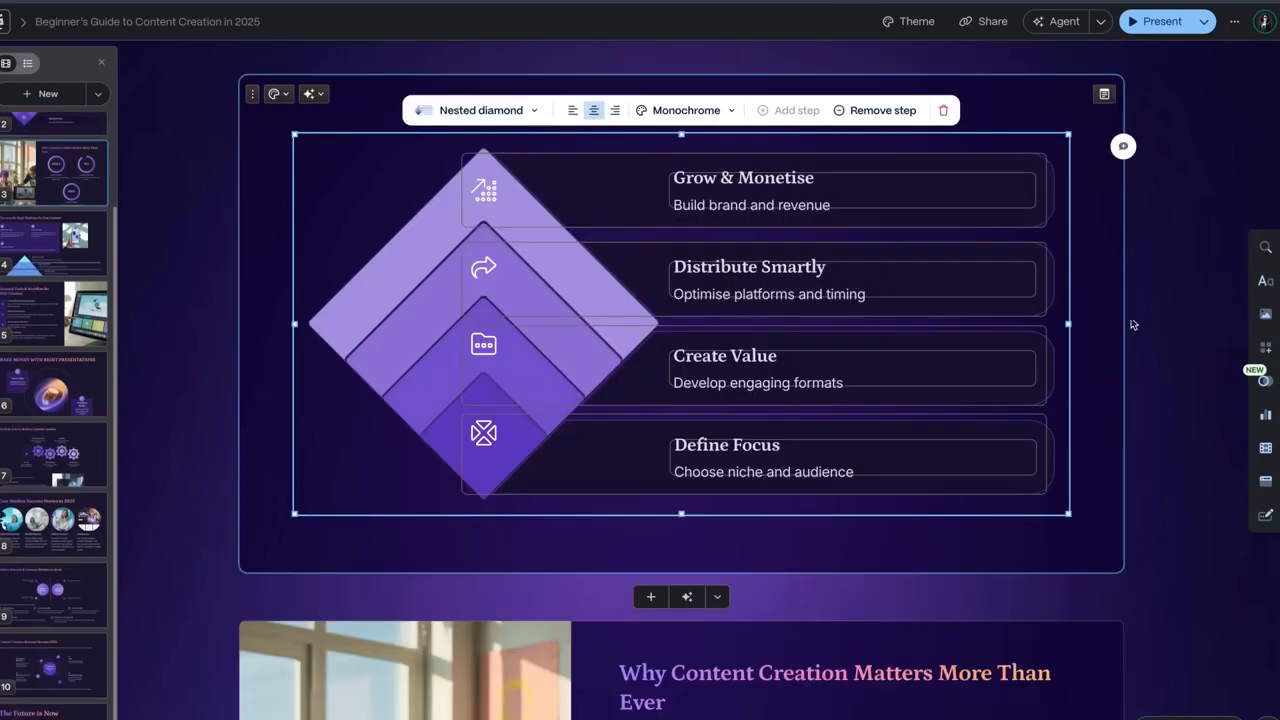
Examine the diagram's four text blocks and the available chart, video and media, and embed elements
{"action": "left_click", "coordinate": [837, 180]}
{"action": "left_click", "coordinate": [800, 282]}
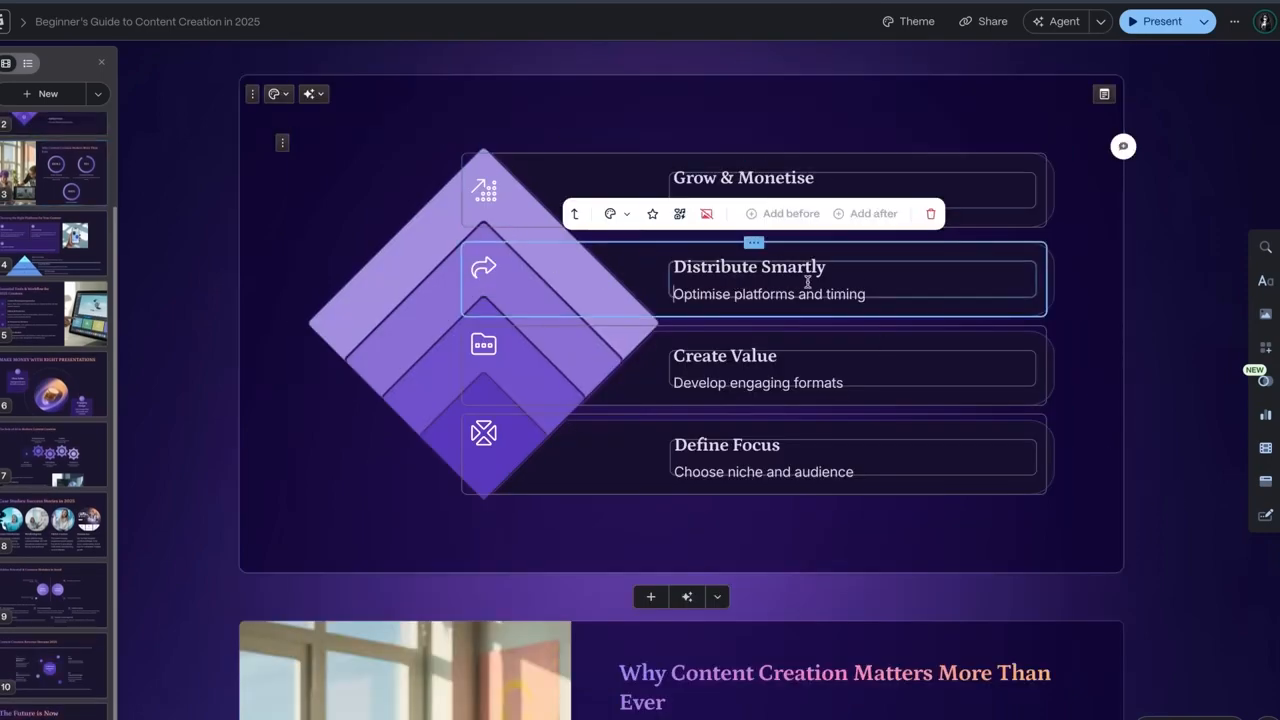
{"action": "left_click", "coordinate": [790, 377]}
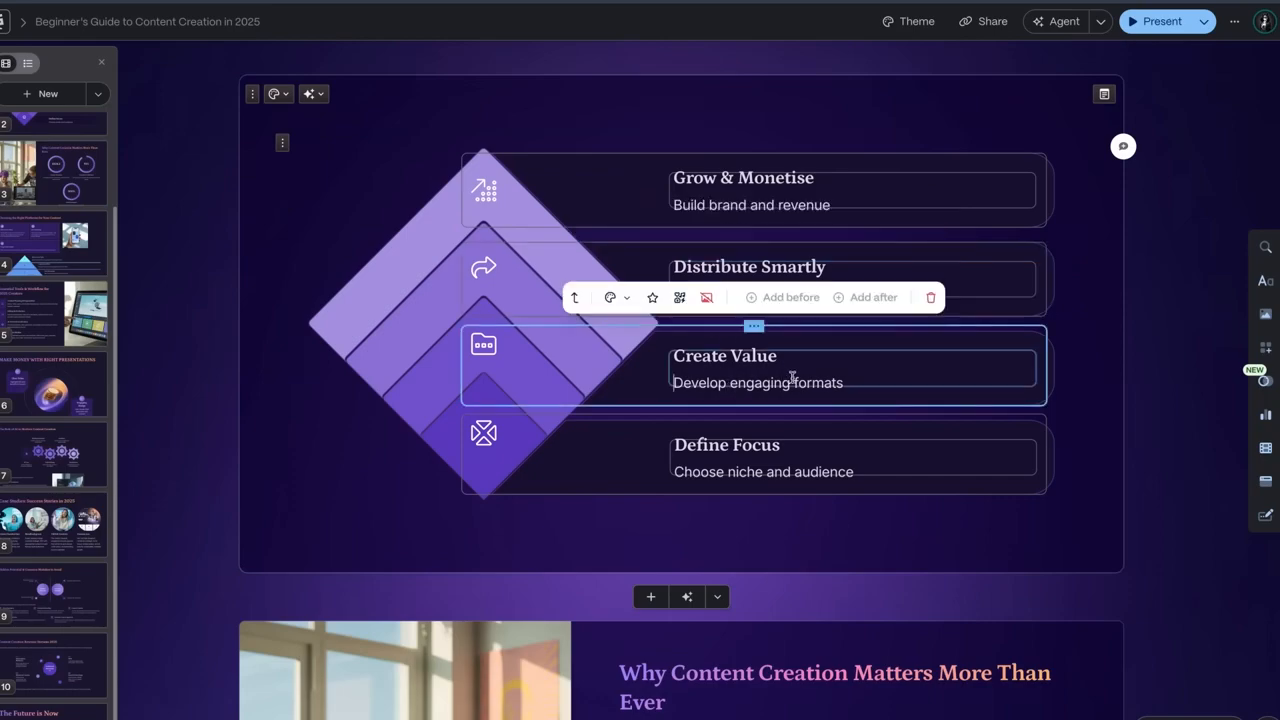
{"action": "left_click", "coordinate": [769, 462]}
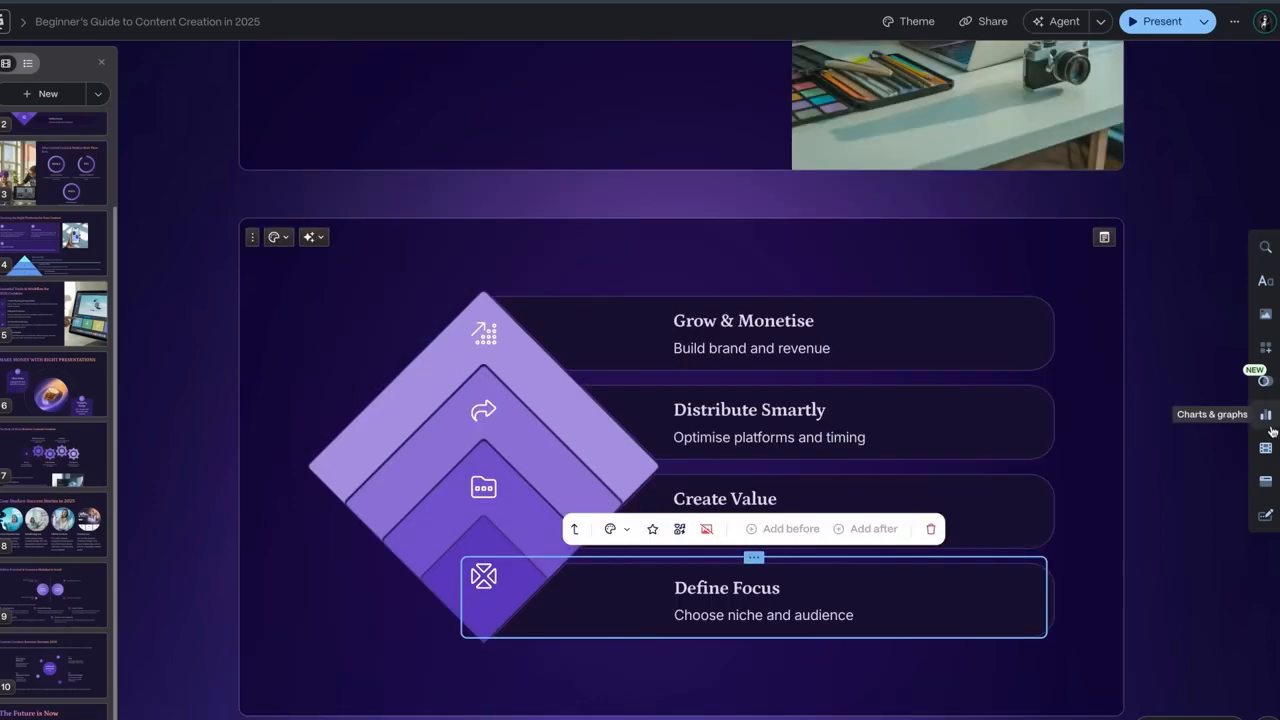
{"action": "left_click", "coordinate": [1270, 425]}
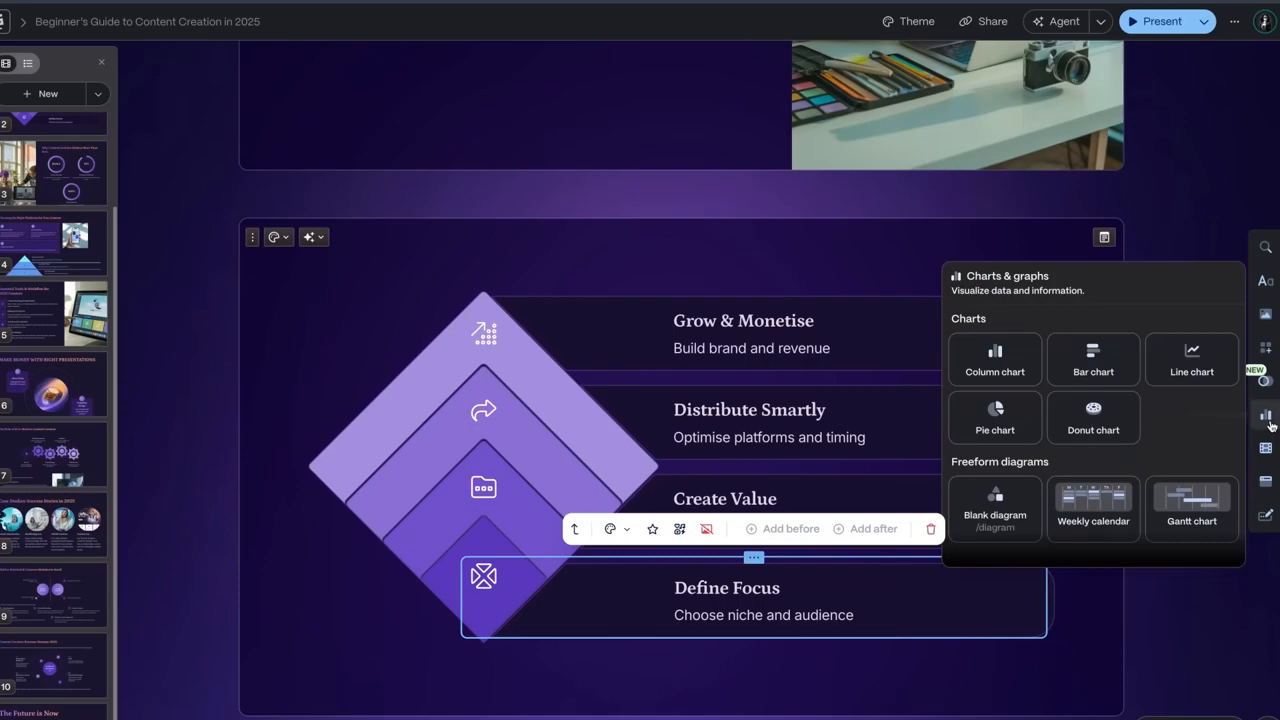
{"action": "mouse_move", "coordinate": [1262, 448]}
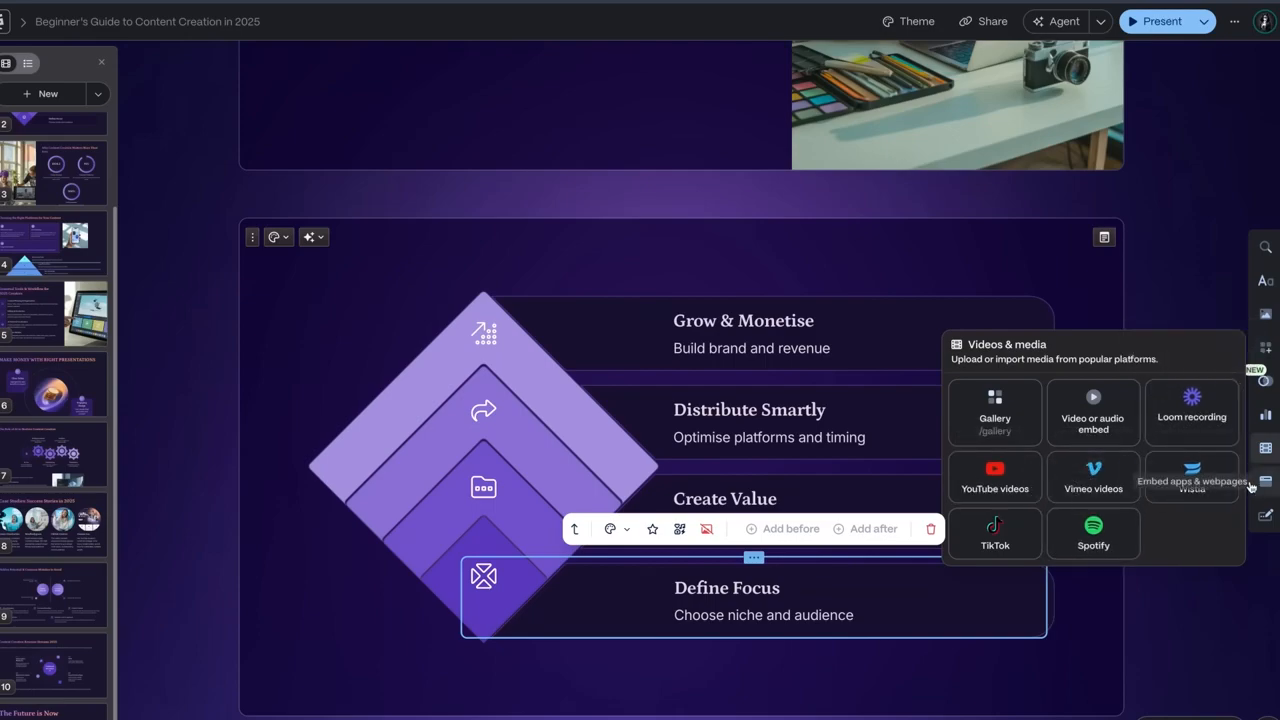
{"action": "mouse_move", "coordinate": [1254, 487]}
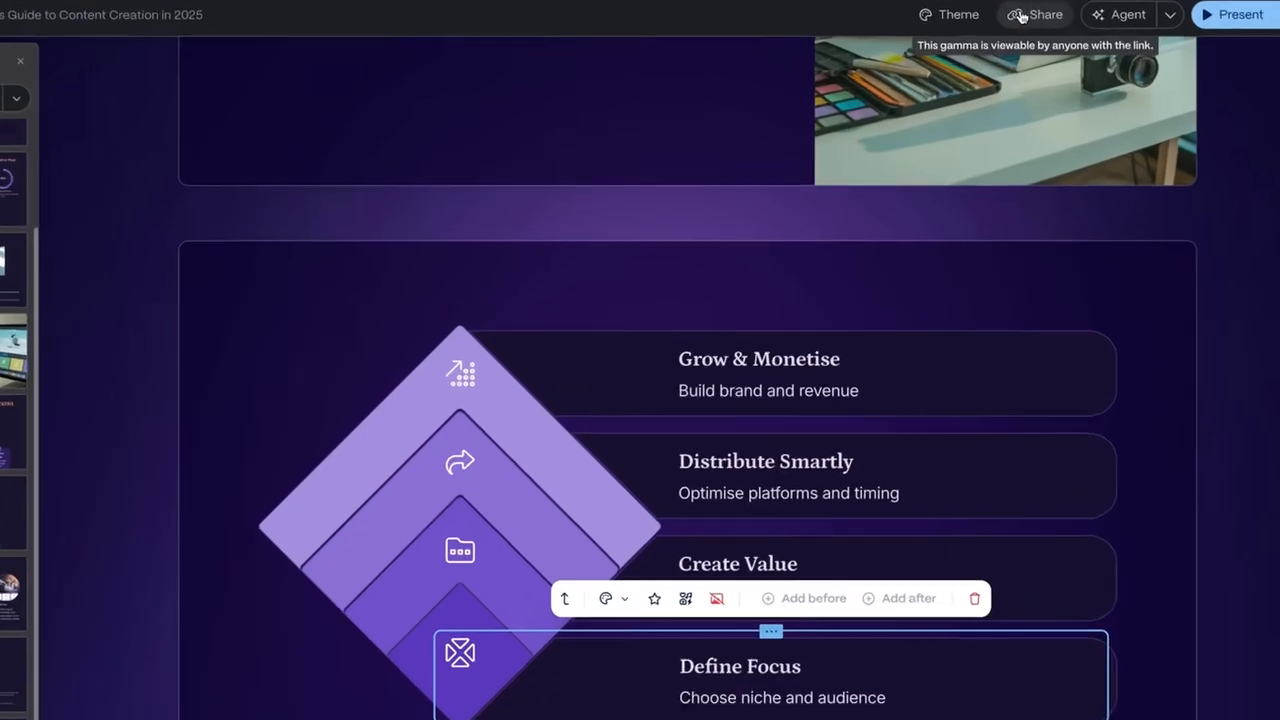
Export all cards of the presentation to PDF
{"action": "left_click", "coordinate": [993, 21]}
{"action": "left_click", "coordinate": [612, 146]}
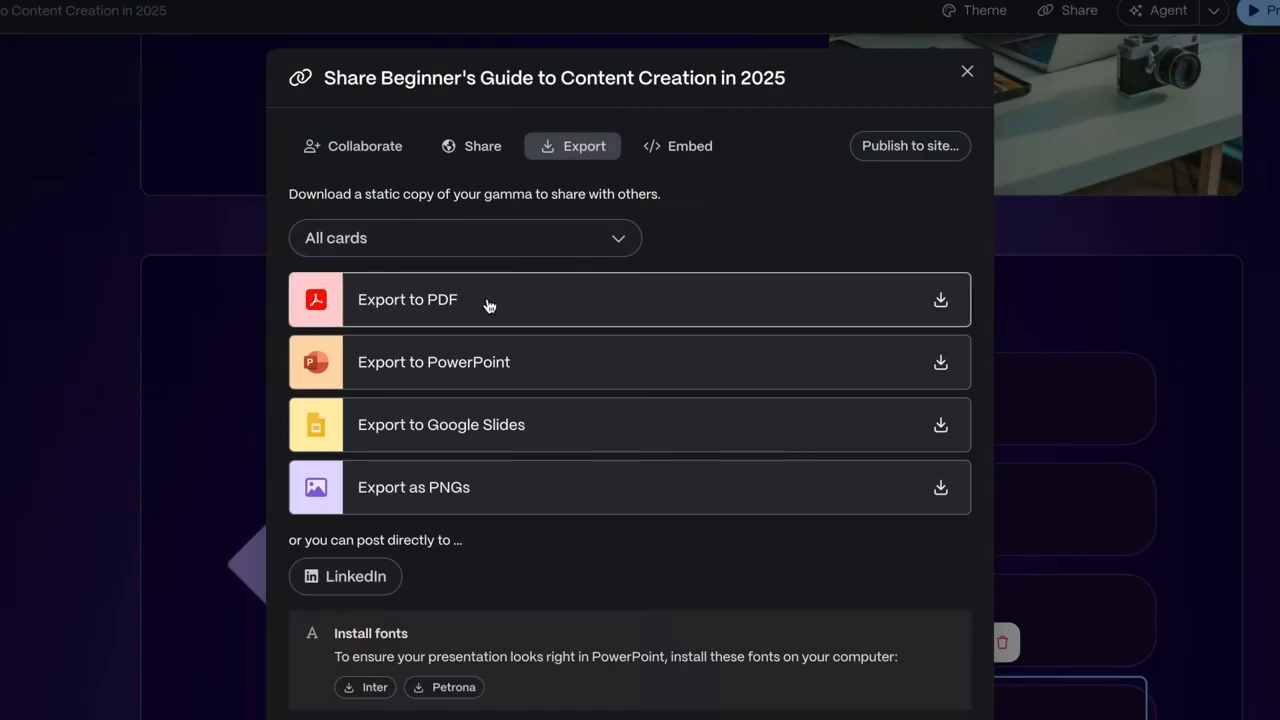
{"action": "left_click", "coordinate": [941, 300]}
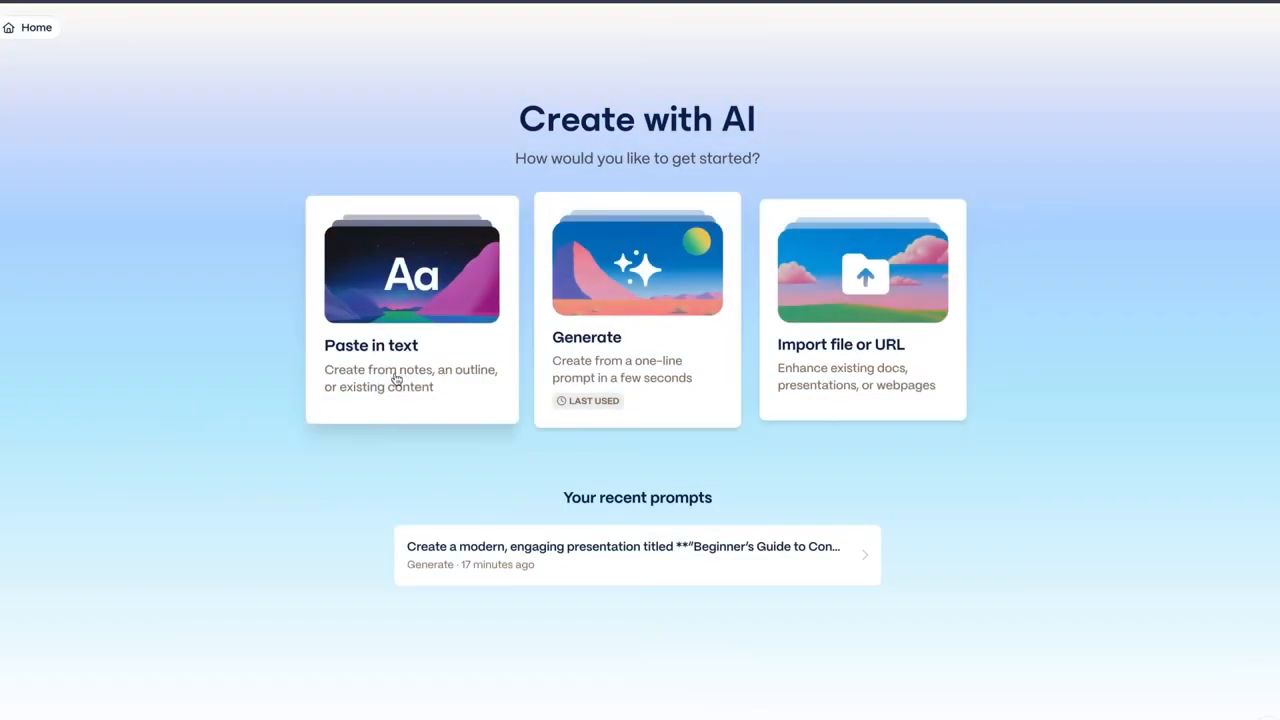
Import the Medium article "How I Grew My LinkedIn from 2k to Over 28k Followers in 2.5 Years" by its URL for a new creation
{"action": "left_click", "coordinate": [868, 372]}
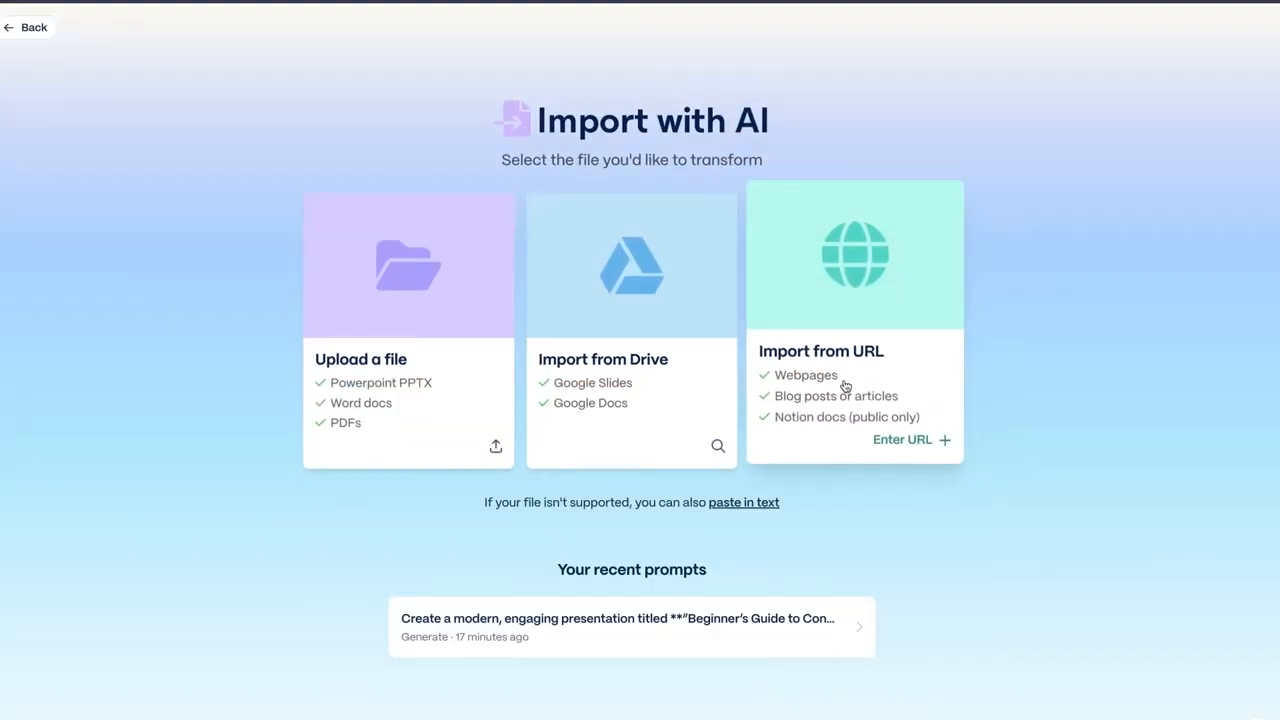
{"action": "left_click", "coordinate": [845, 386]}
{"action": "left_click", "coordinate": [461, 154]}
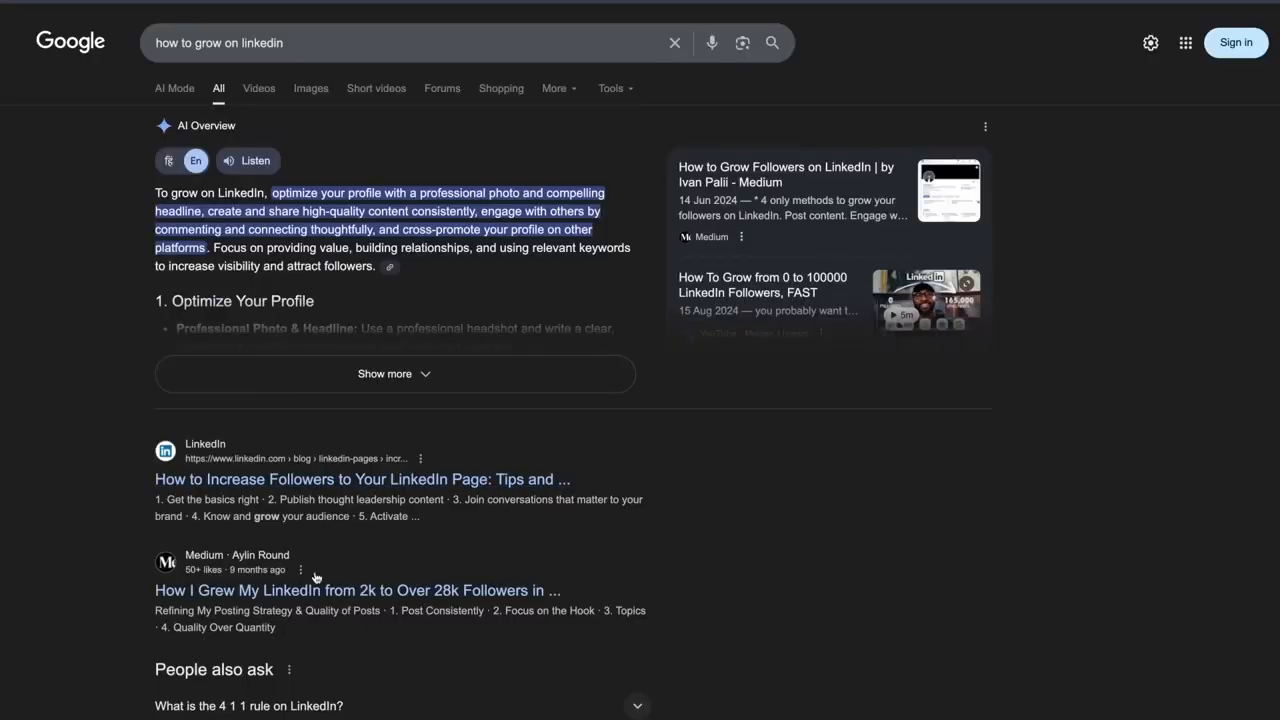
{"action": "left_click", "coordinate": [335, 592]}
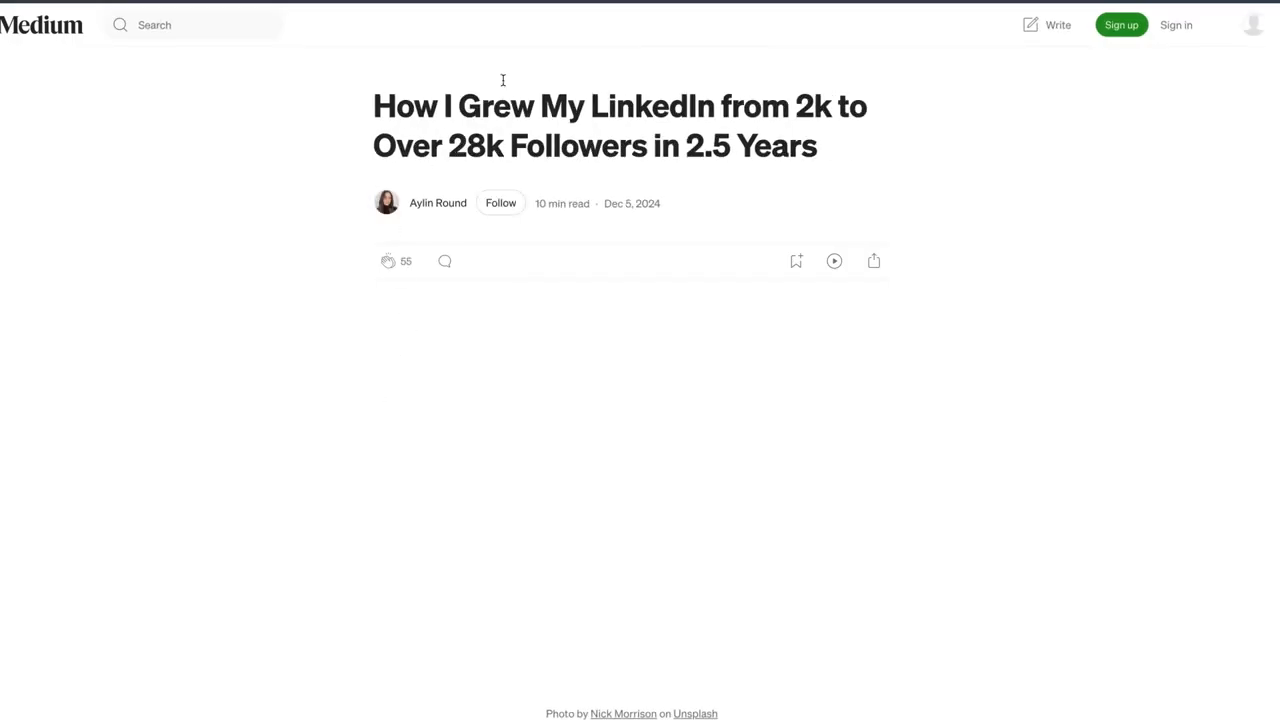
{"action": "type", "text": "https://medium.com/@aylin.round/how-i-grew-my-linkedin-from-2k-to-over-28k-followers-in-2-5-years-b6e0f4fb72de"}
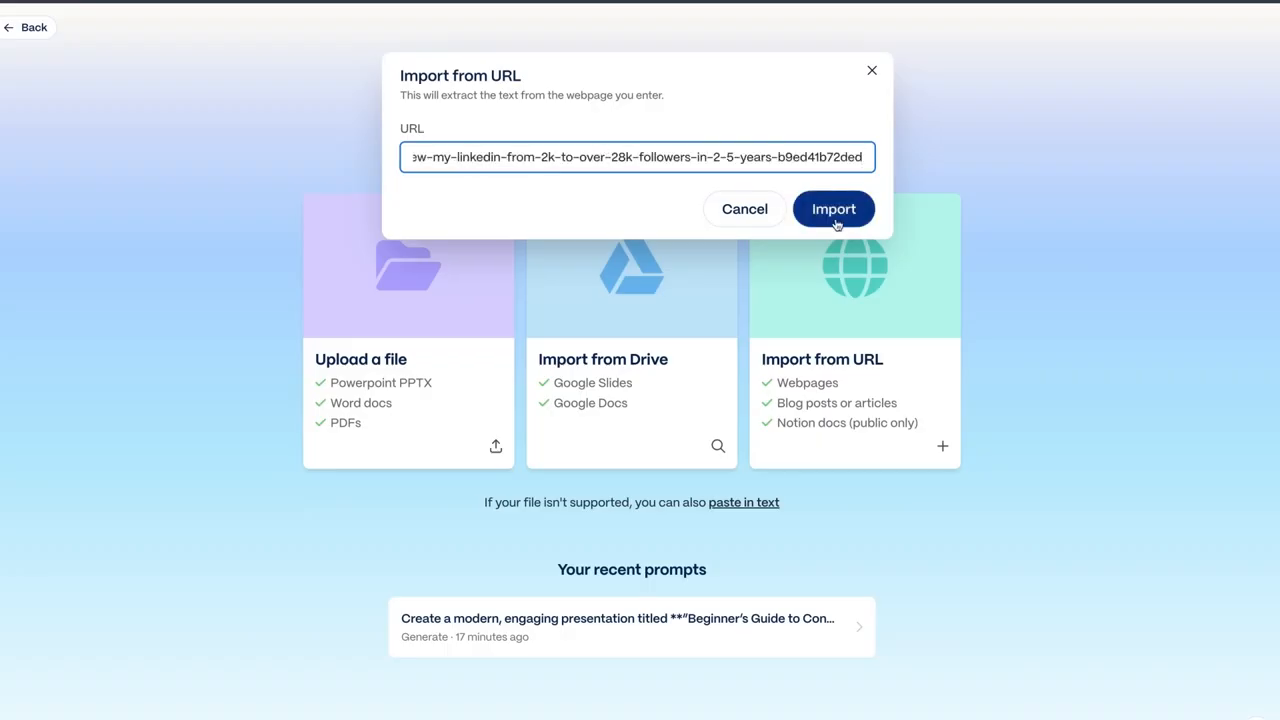
{"action": "left_click", "coordinate": [832, 210]}
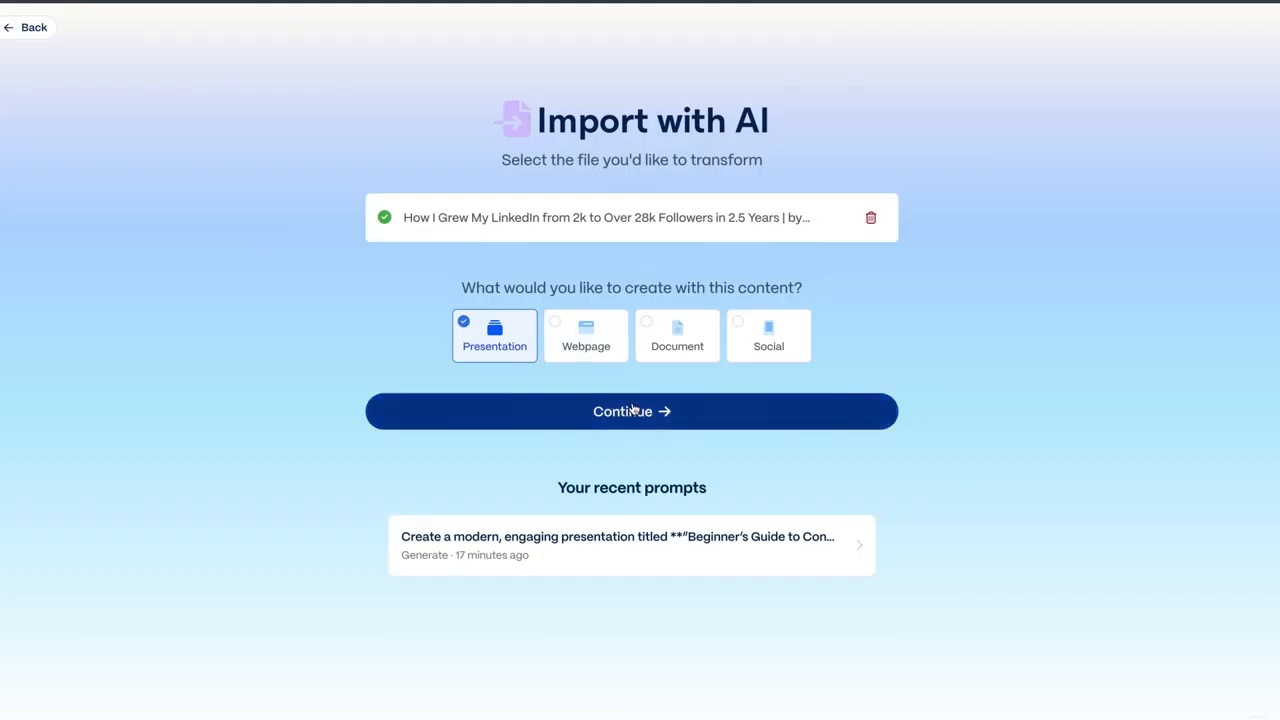
Choose Social as the output for the imported article and set the amount of text to Minimal
{"action": "left_click", "coordinate": [758, 334]}
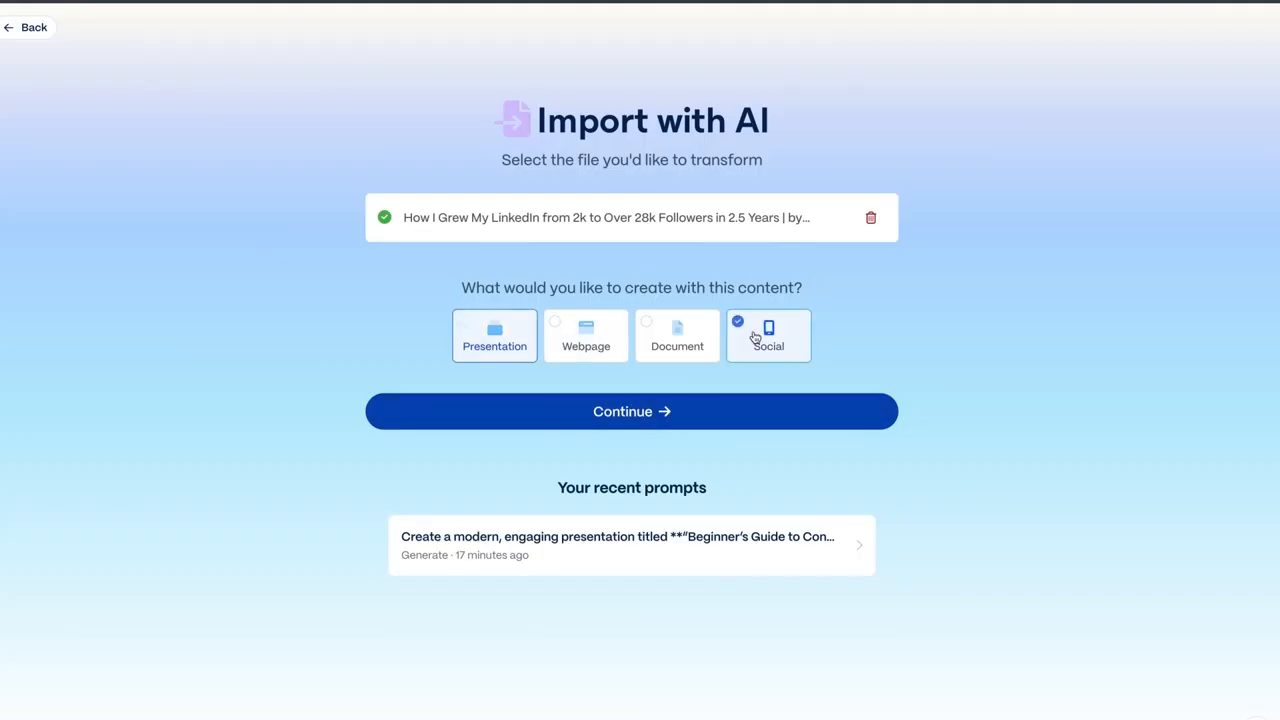
{"action": "left_click", "coordinate": [682, 410]}
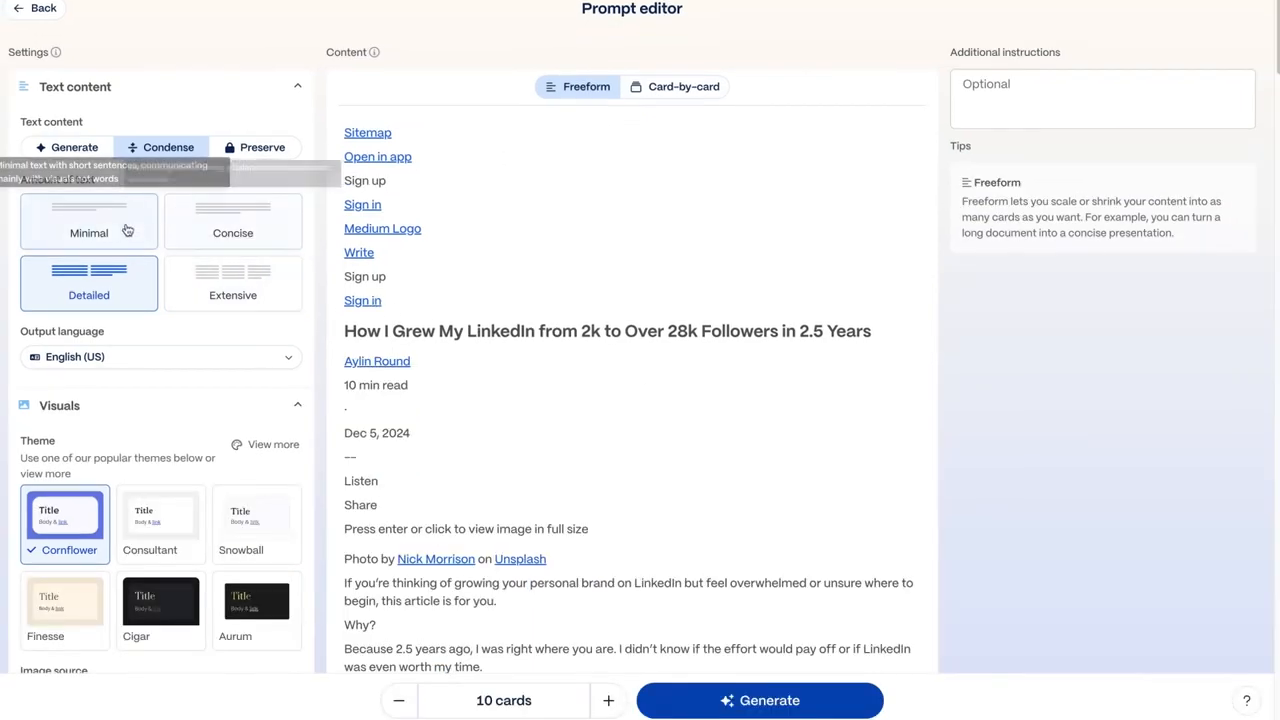
{"action": "left_click", "coordinate": [127, 231]}
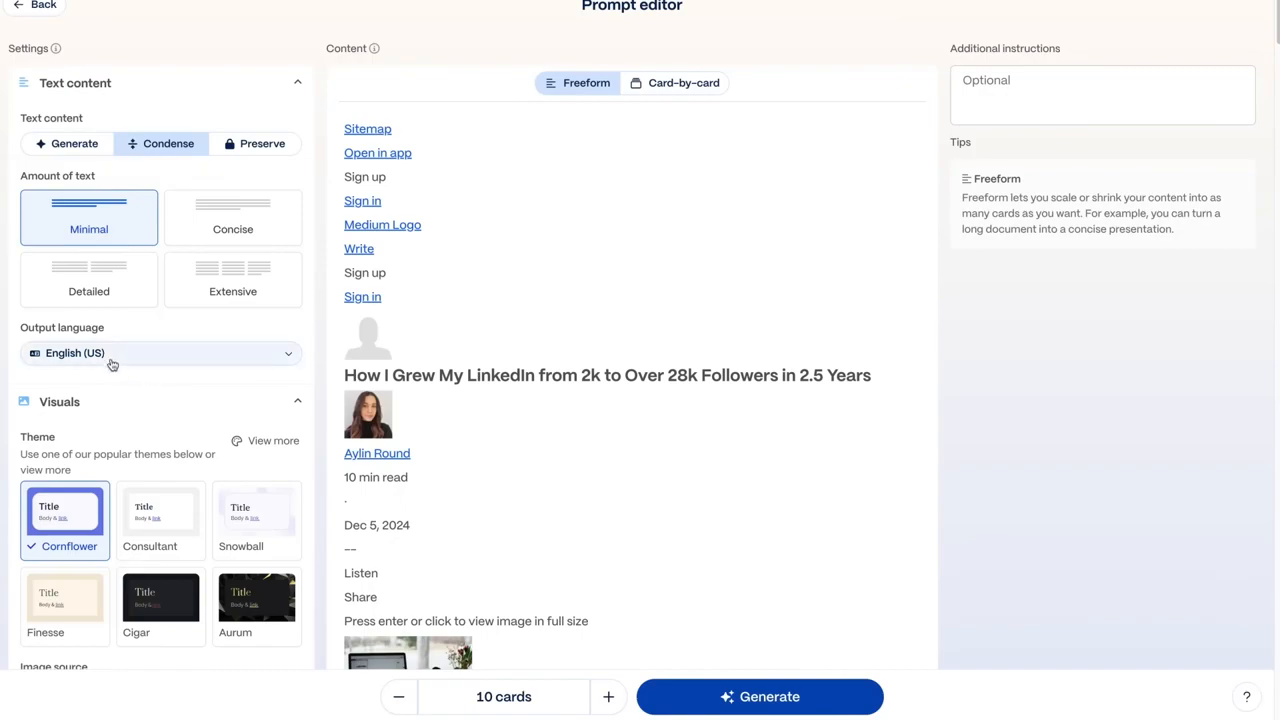
Choose the Aurum theme and use AI images as the image source
{"action": "scroll", "coordinate": [112, 359], "scroll_direction": "down", "scroll_amount": 5}
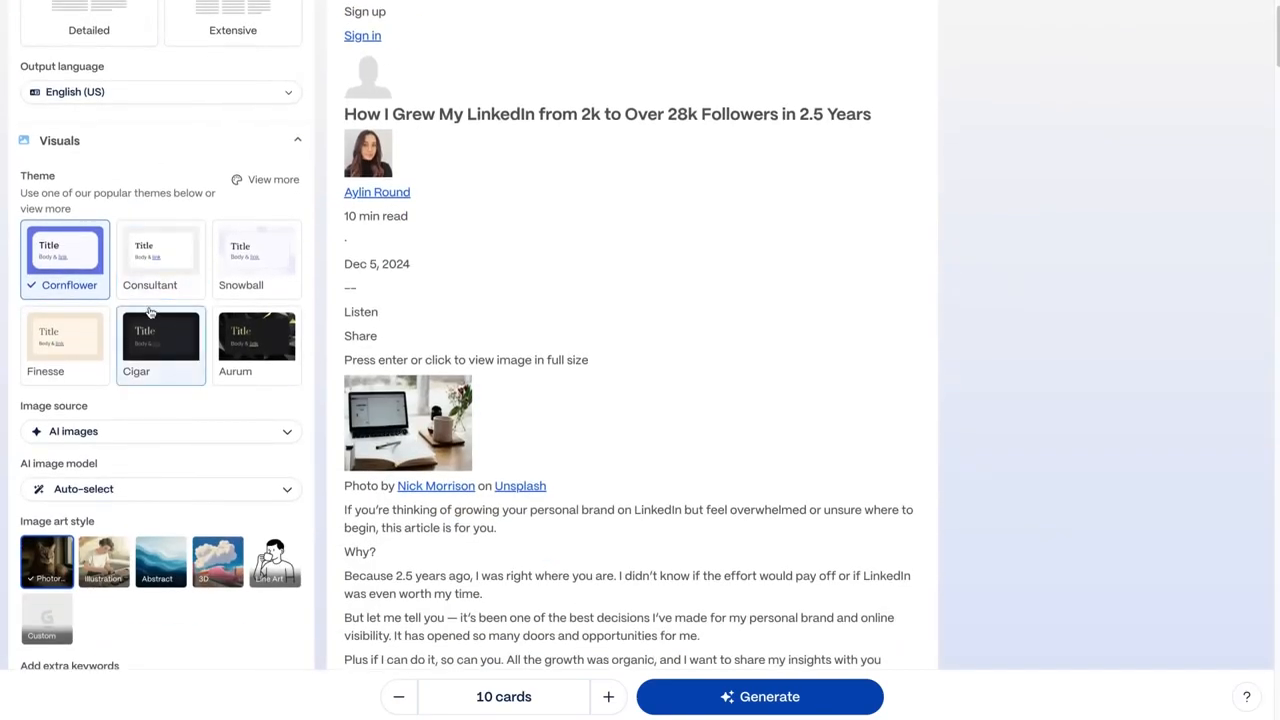
{"action": "left_click", "coordinate": [136, 433]}
{"action": "left_click", "coordinate": [122, 493]}
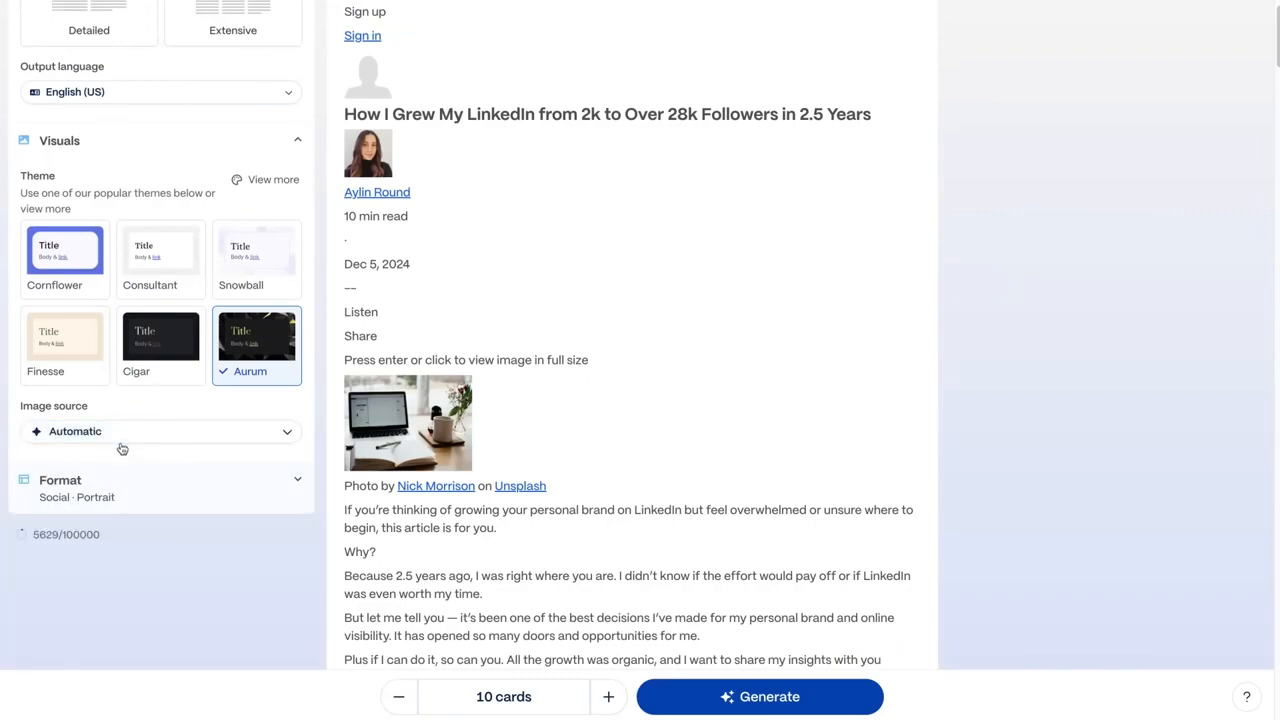
Set the social format's page style to Square and generate the 10 cards
{"action": "scroll", "coordinate": [100, 430], "scroll_direction": "down", "scroll_amount": 5}
{"action": "left_click", "coordinate": [84, 408]}
{"action": "scroll", "coordinate": [185, 480], "scroll_direction": "down", "scroll_amount": 2}
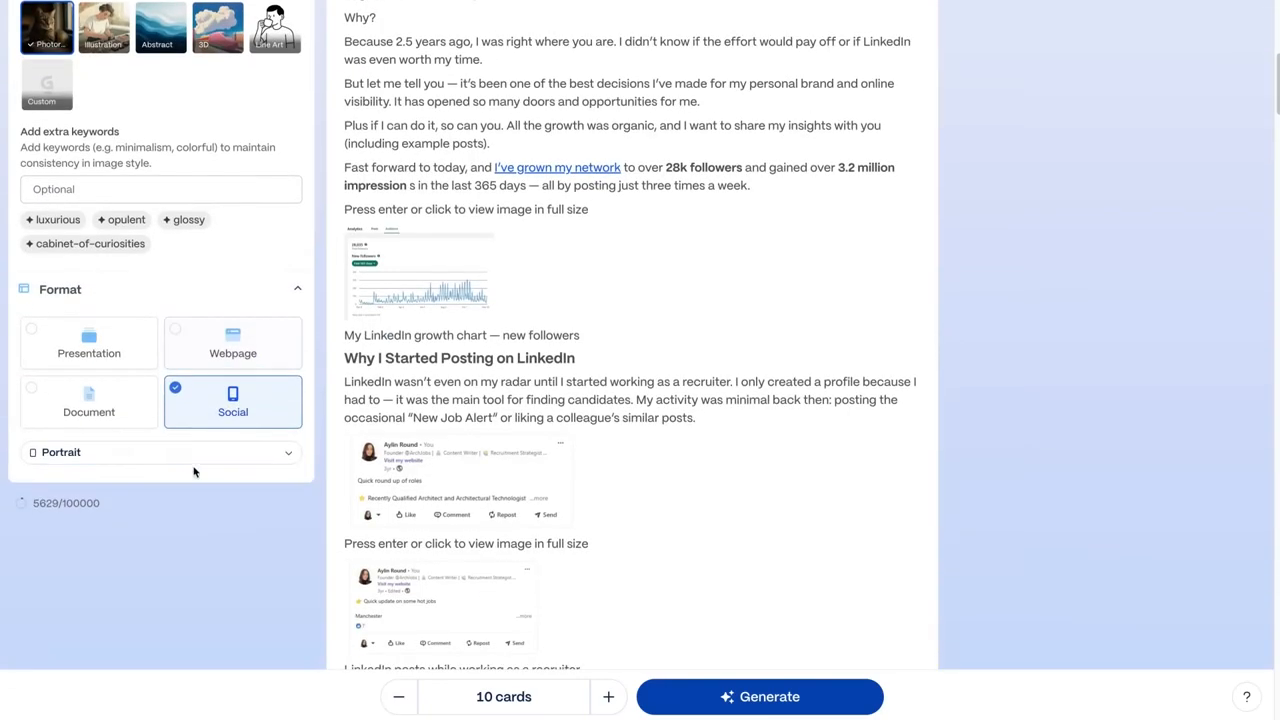
{"action": "left_click", "coordinate": [200, 457]}
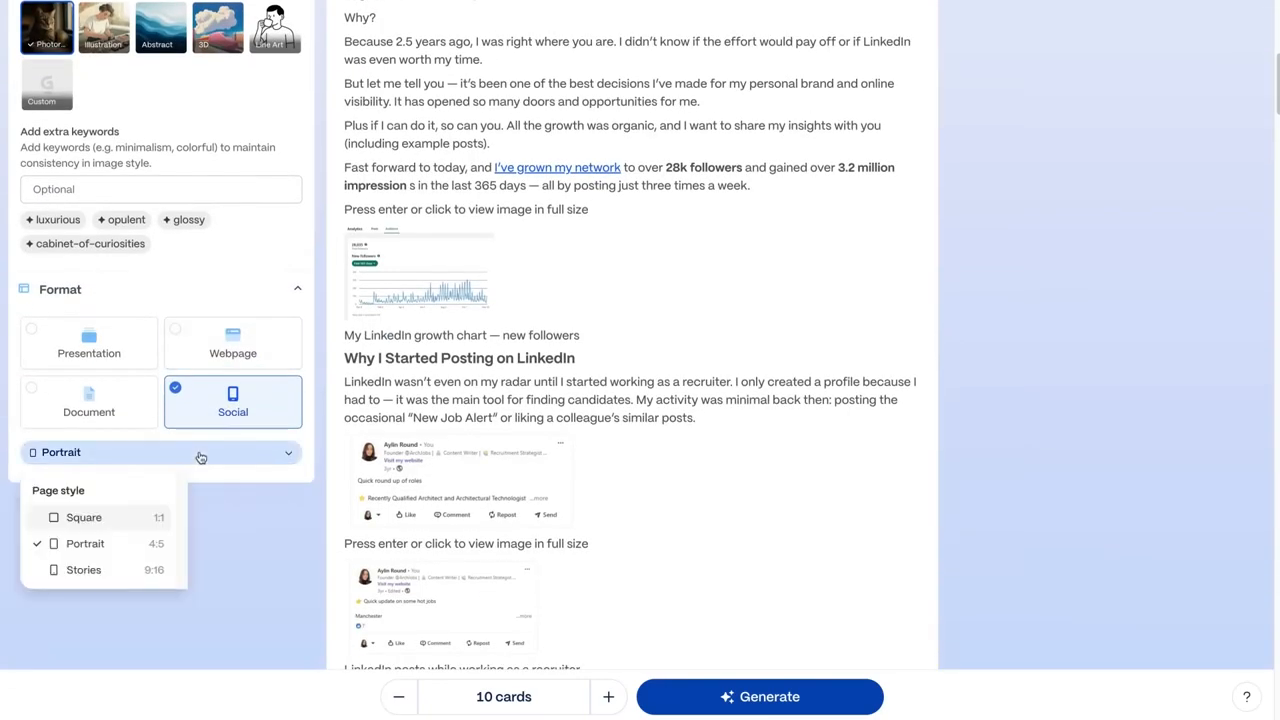
{"action": "left_click", "coordinate": [145, 520]}
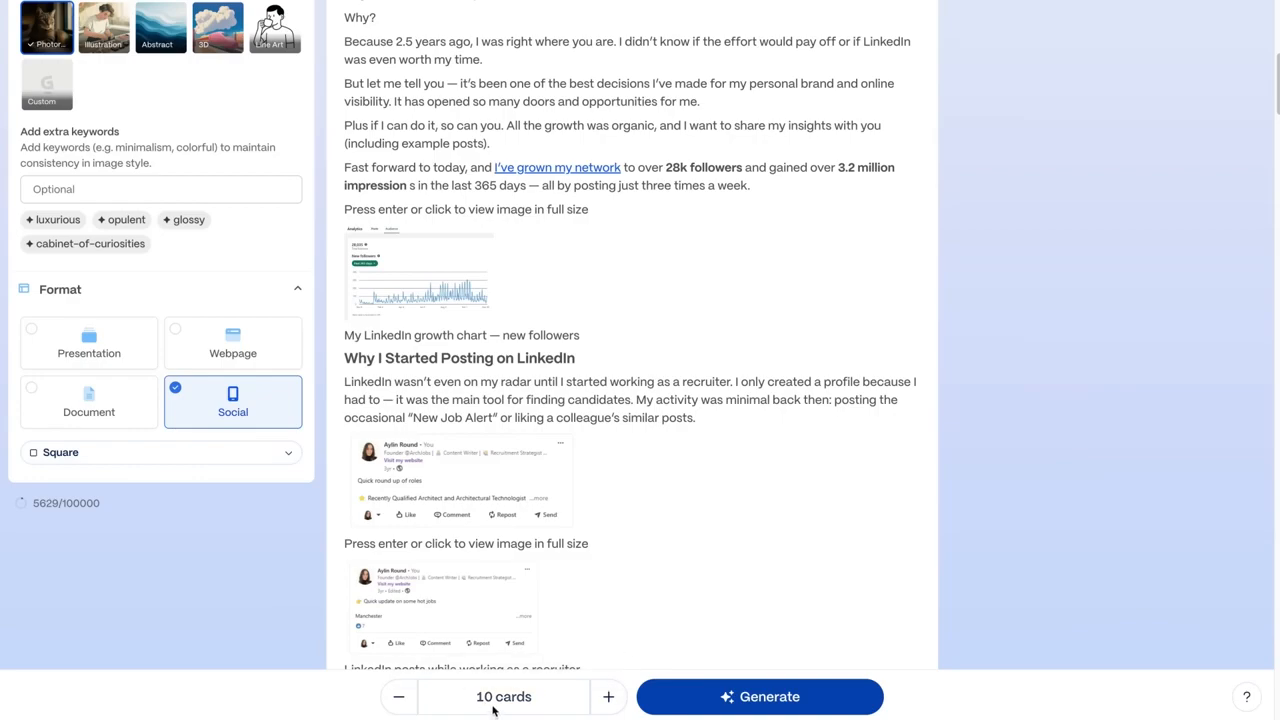
{"action": "left_click", "coordinate": [768, 700]}
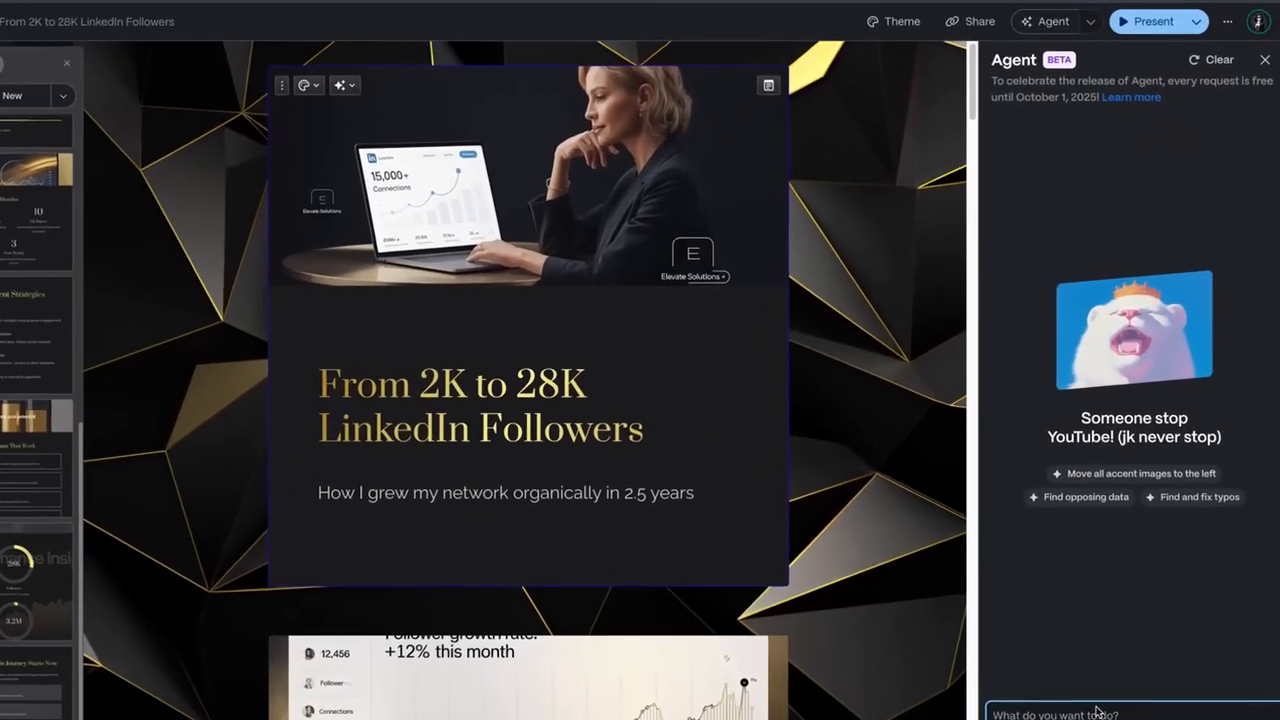
Start writing a request to the Agent for the LinkedIn followers cards, beginning with "change"
{"action": "left_click", "coordinate": [1097, 712]}
{"action": "type", "text": "chna"}
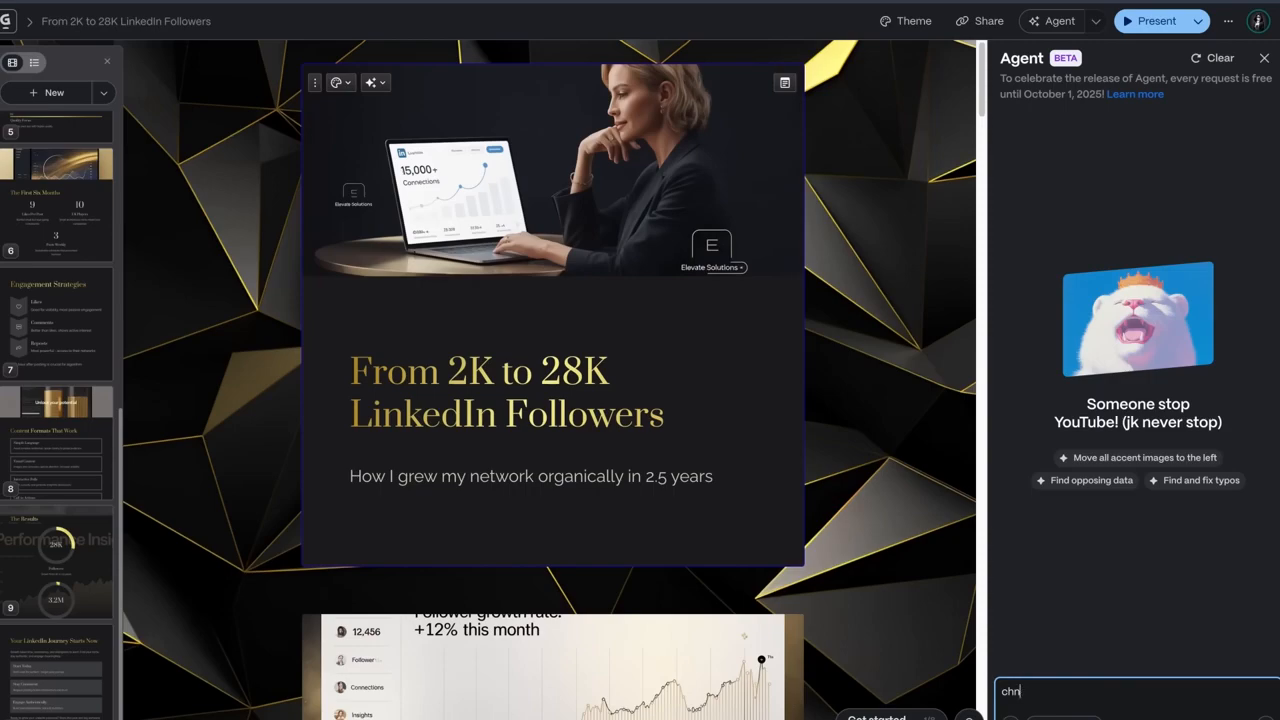
{"action": "type", "text": "nge"}
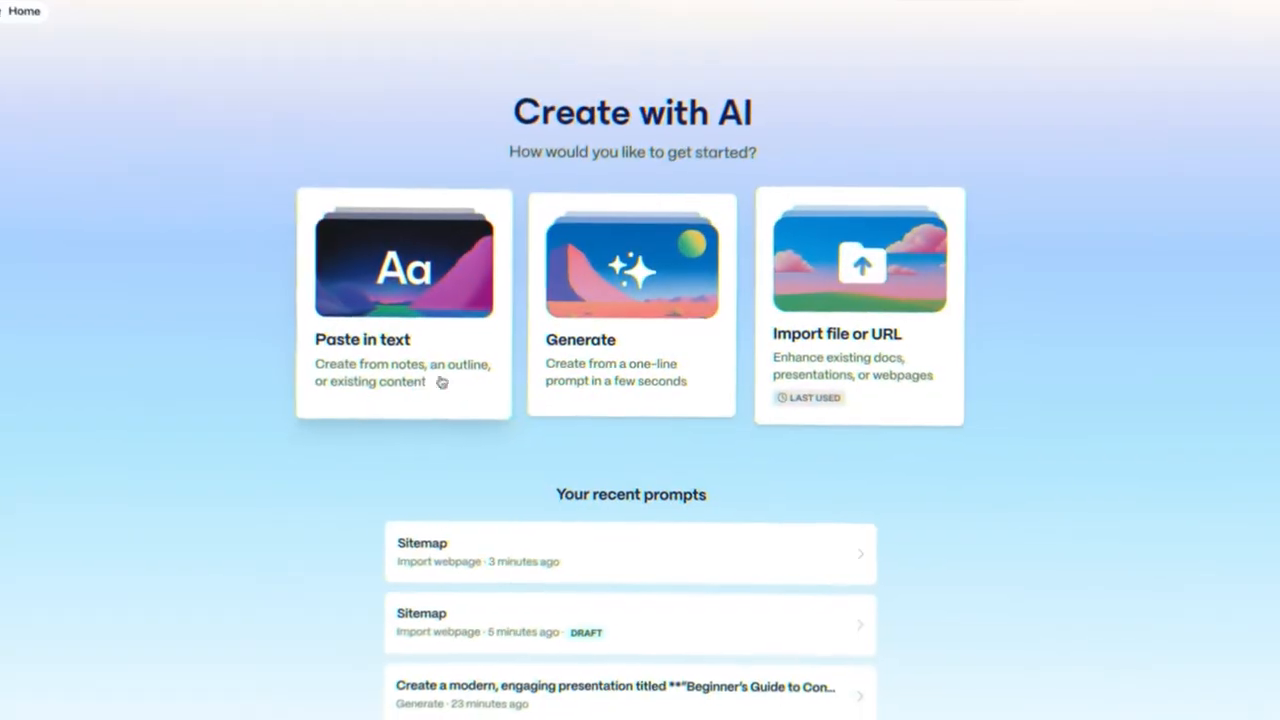
Generate a webpage from the prompt "make a freelance portfolio for me as an editor for my website" and view the published site
{"action": "left_click", "coordinate": [622, 379]}
{"action": "type", "text": "make a"}
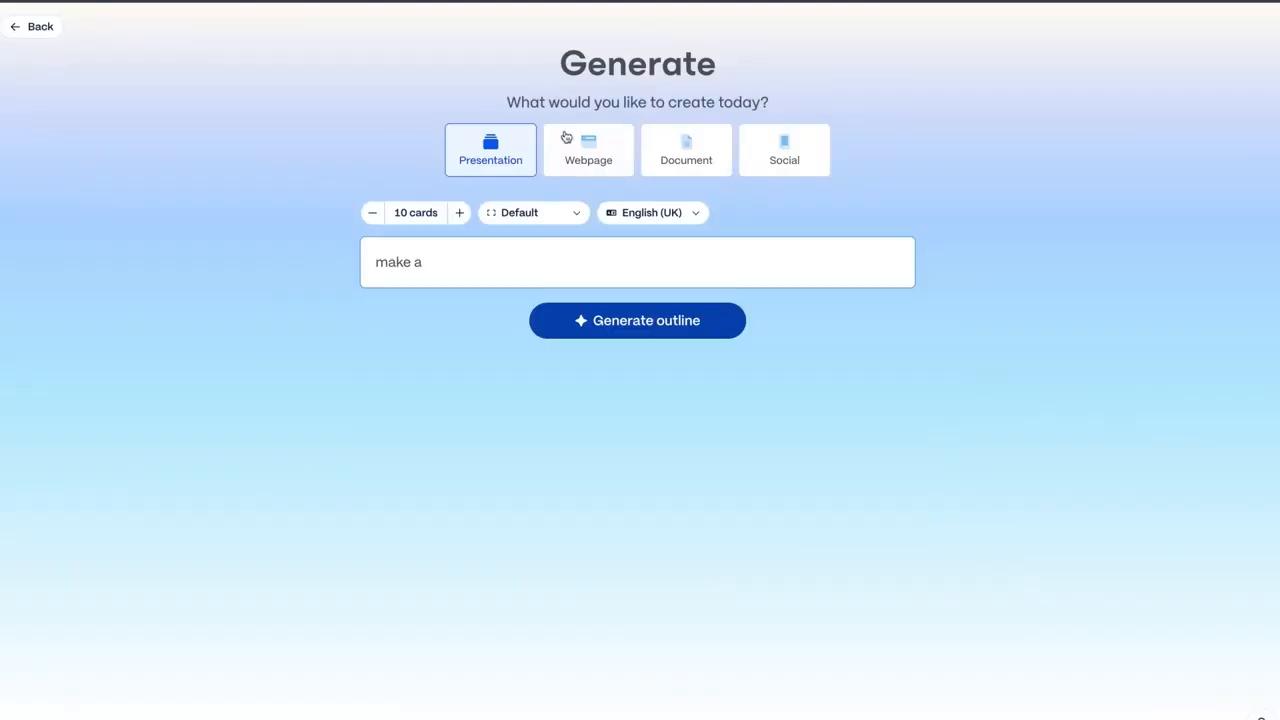
{"action": "left_click", "coordinate": [588, 145]}
{"action": "type", "text": "freelance portfolio for me as an editor for my website"}
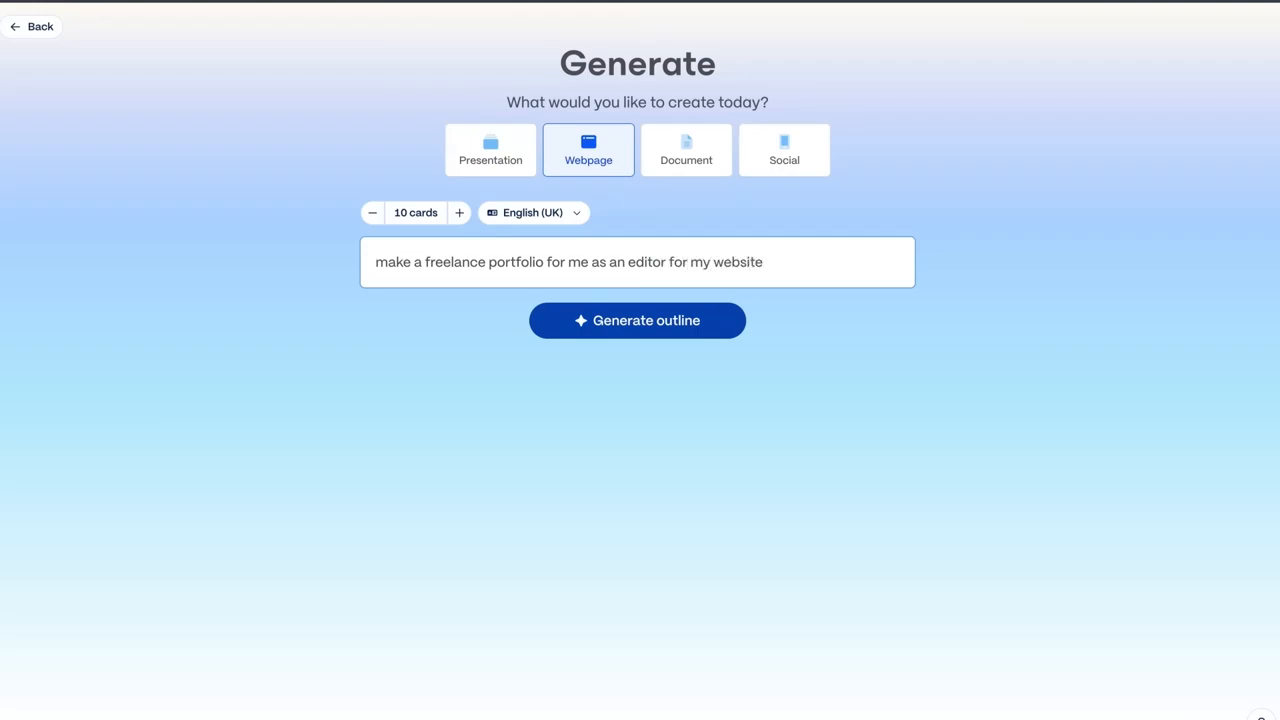
{"action": "key", "text": "Return"}
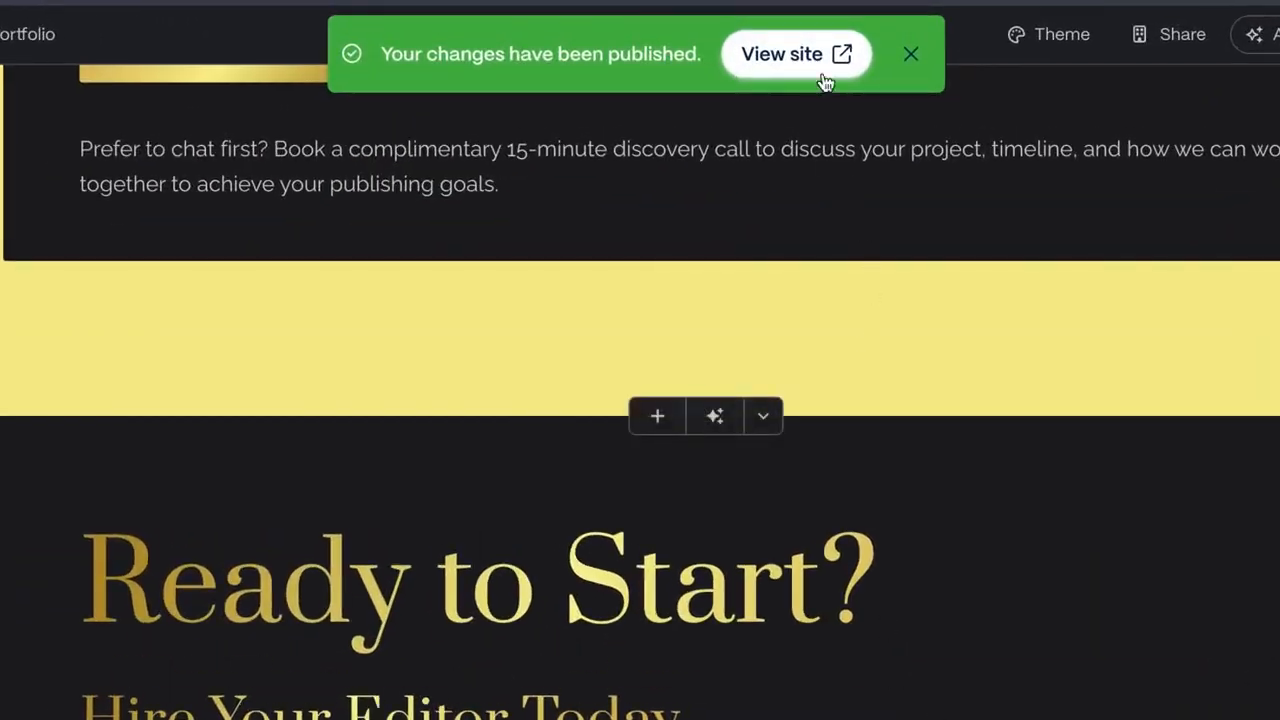
{"action": "left_click", "coordinate": [758, 41]}
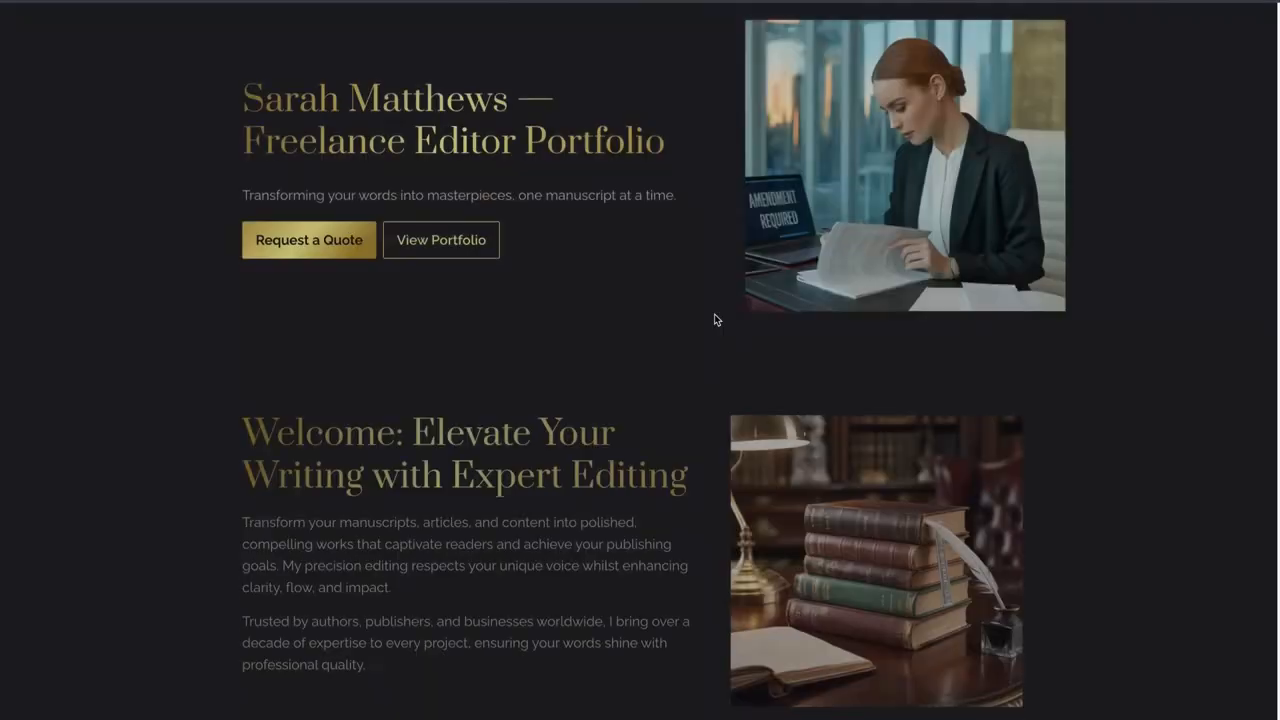
Review the published editor portfolio's welcome, about and services sections, and return to the Gammas dashboard
{"action": "scroll", "coordinate": [916, 289], "scroll_direction": "down", "scroll_amount": 10}
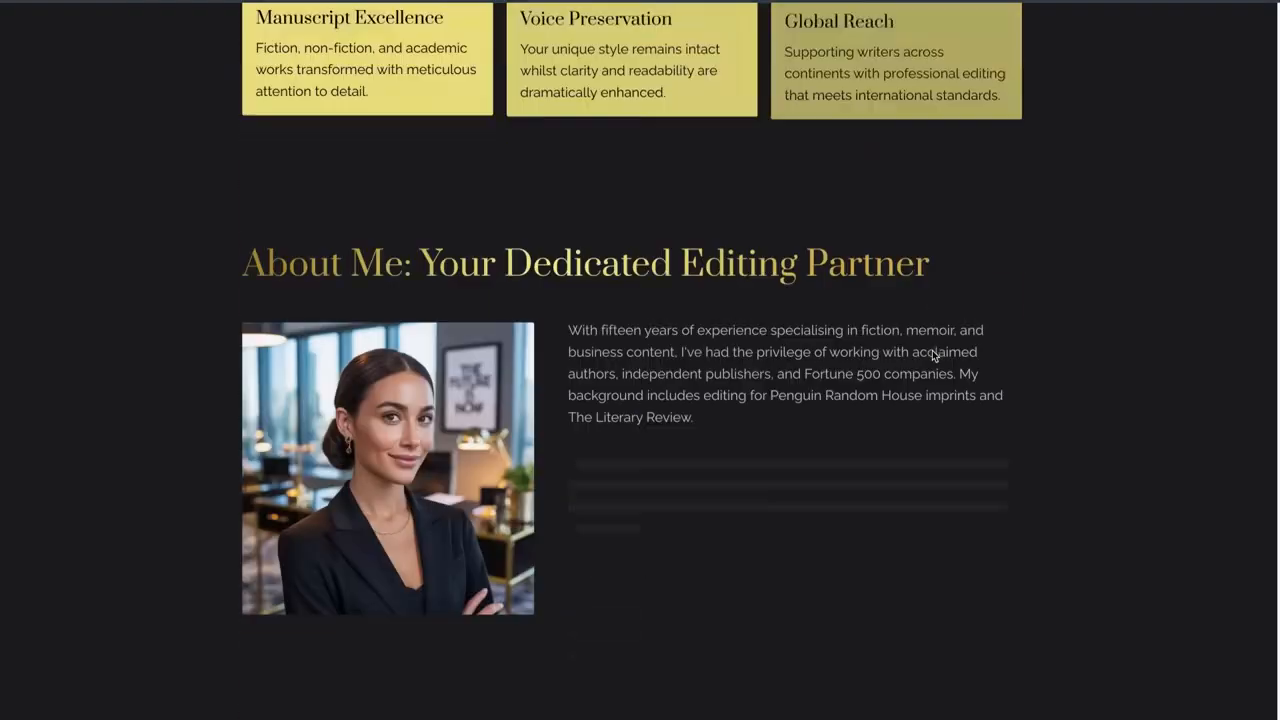
{"action": "scroll", "coordinate": [861, 350], "scroll_direction": "down", "scroll_amount": 10}
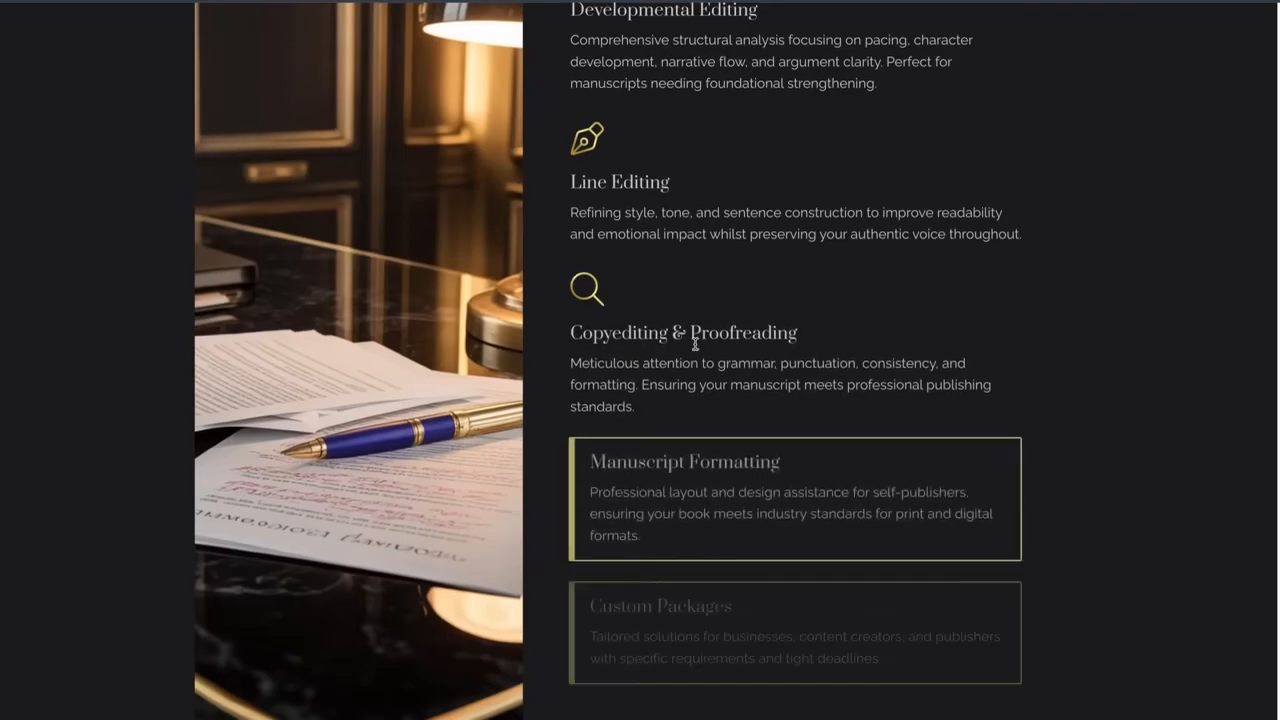
{"action": "scroll", "coordinate": [726, 337], "scroll_direction": "down", "scroll_amount": 10}
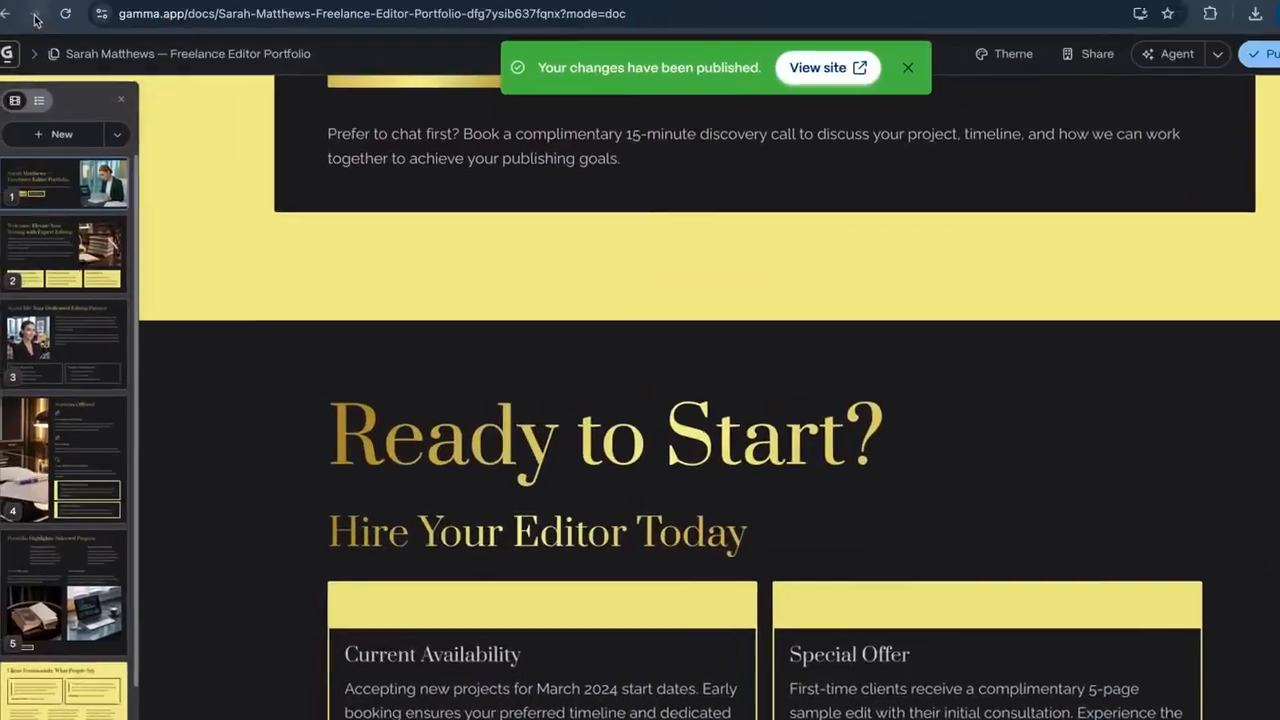
{"action": "left_click", "coordinate": [6, 14]}
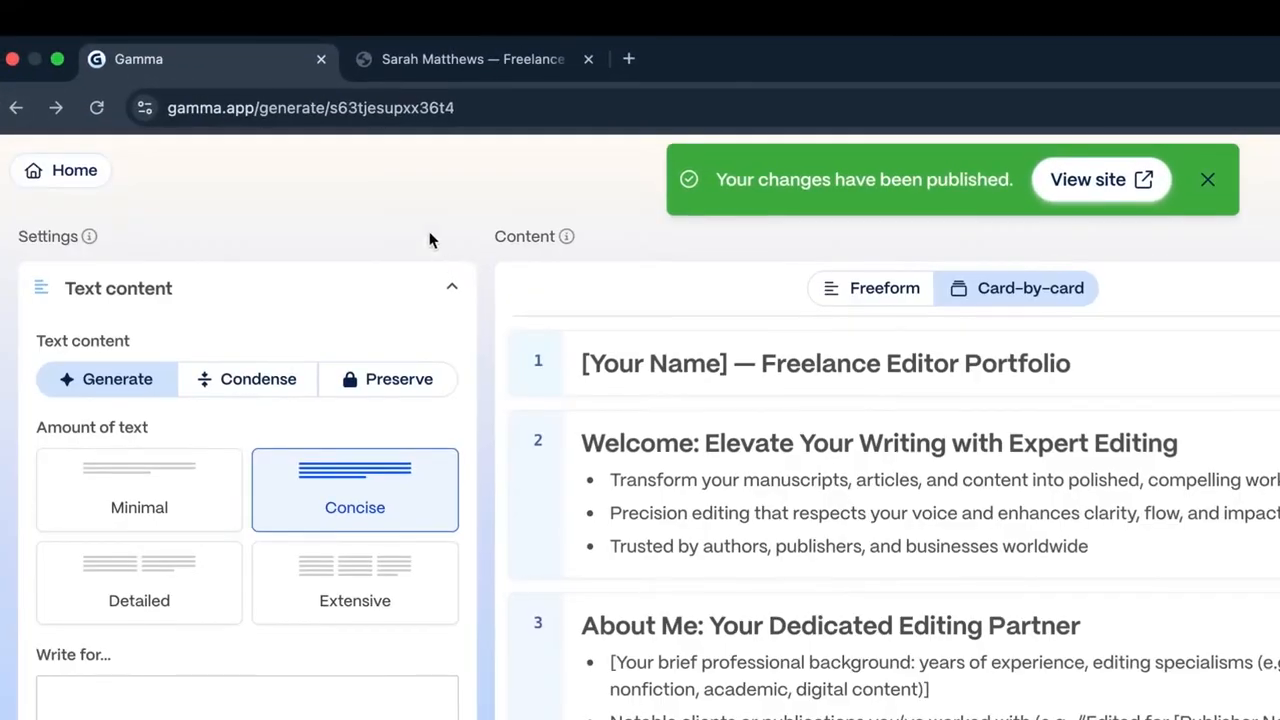
{"action": "left_click", "coordinate": [30, 170]}
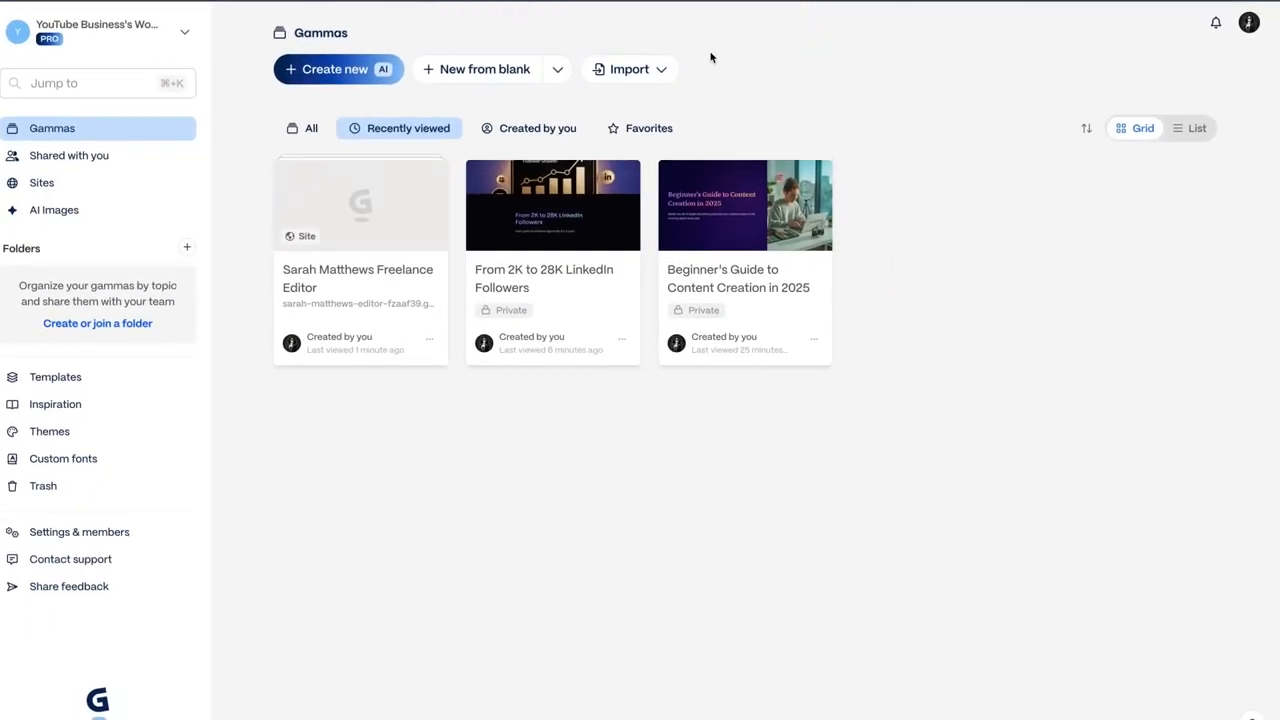
Open the API keys page in the workspace settings and start creating an API key
{"action": "left_click", "coordinate": [483, 74]}
{"action": "type", "text": "Th"}
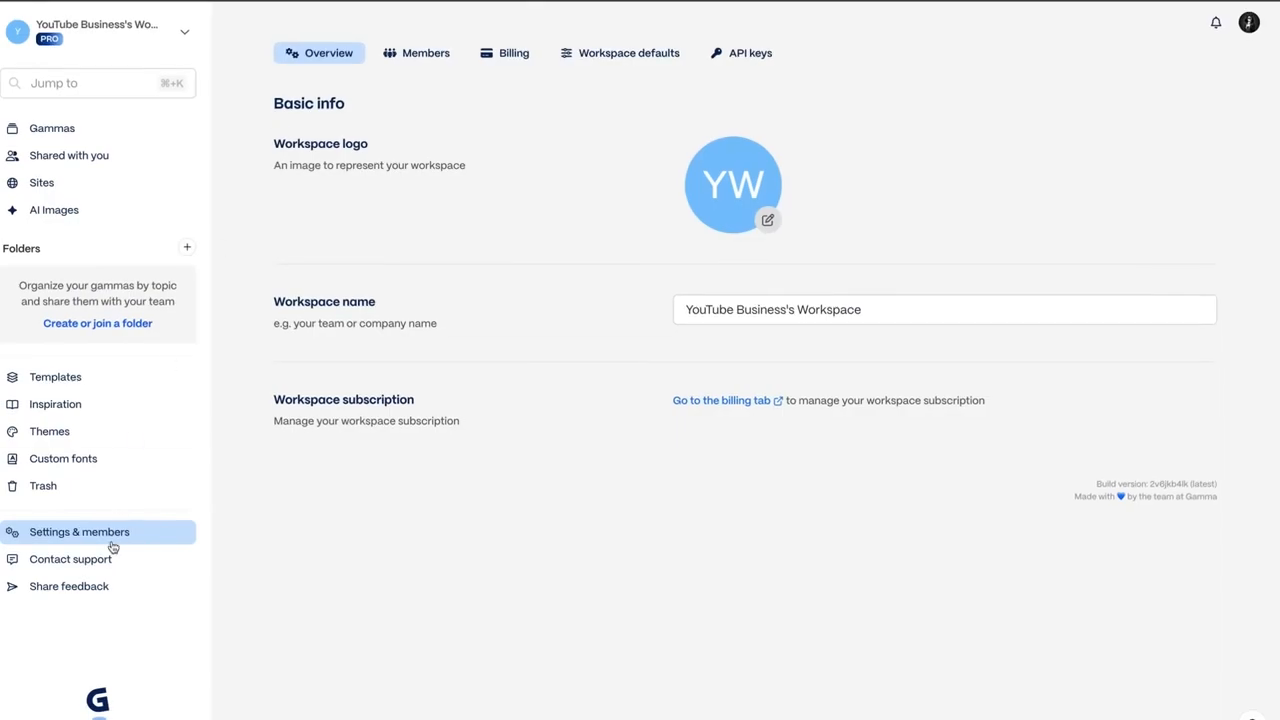
{"action": "left_click", "coordinate": [742, 57]}
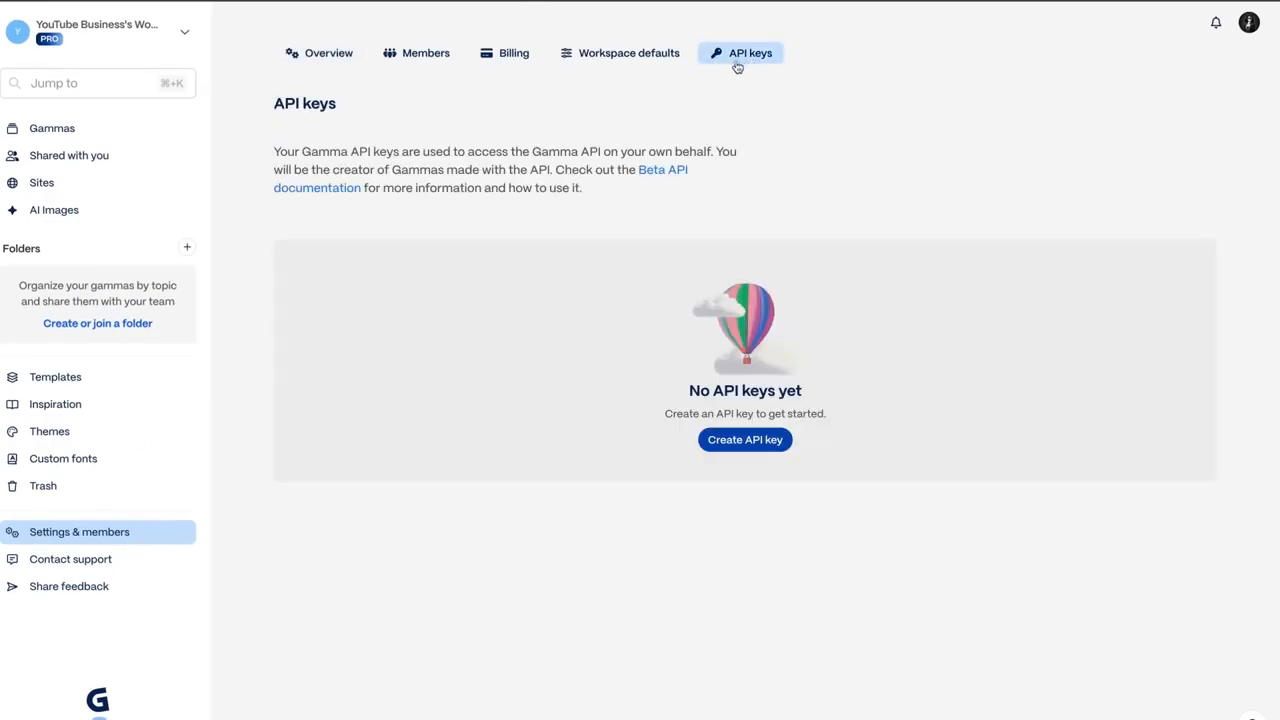
{"action": "left_click", "coordinate": [742, 442]}
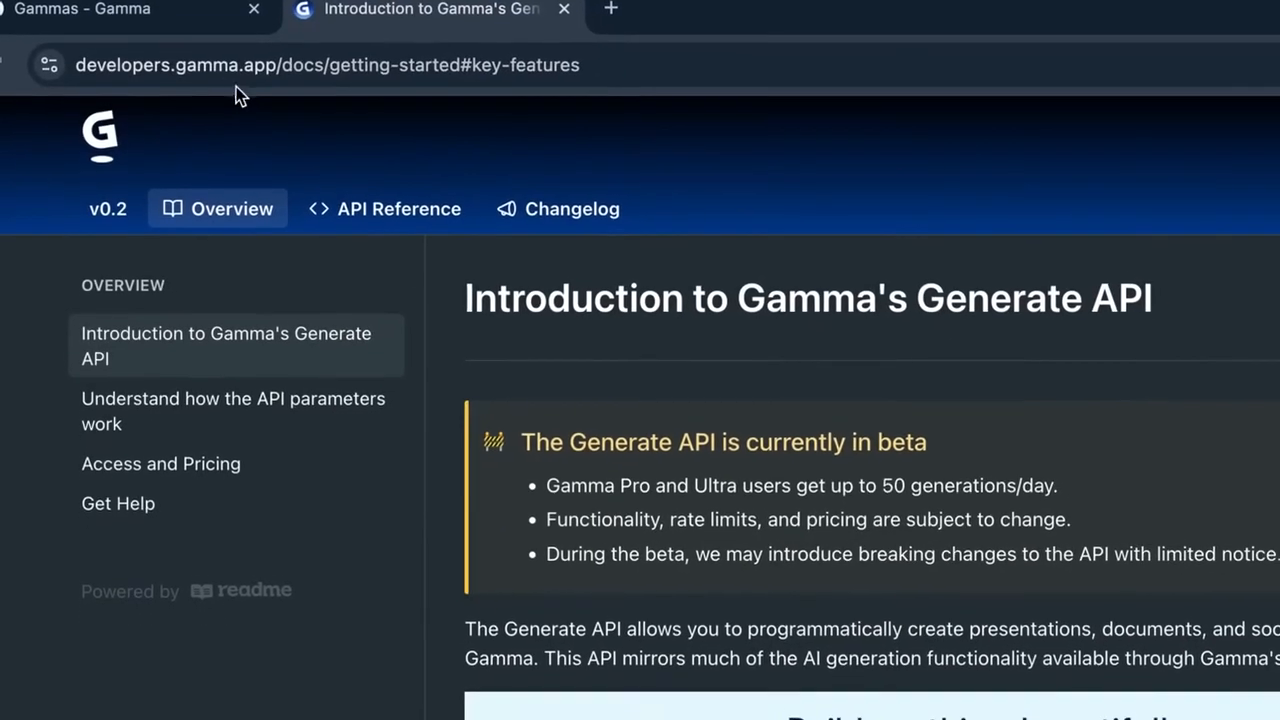
Review the Generate API introduction and the "Generate a gamma" endpoint's body parameters and request examples in the developer documentation
{"action": "scroll", "coordinate": [1111, 660], "scroll_direction": "down", "scroll_amount": 10}
{"action": "left_click_drag", "start_coordinate": [449, 401], "coordinate": [1146, 401]}
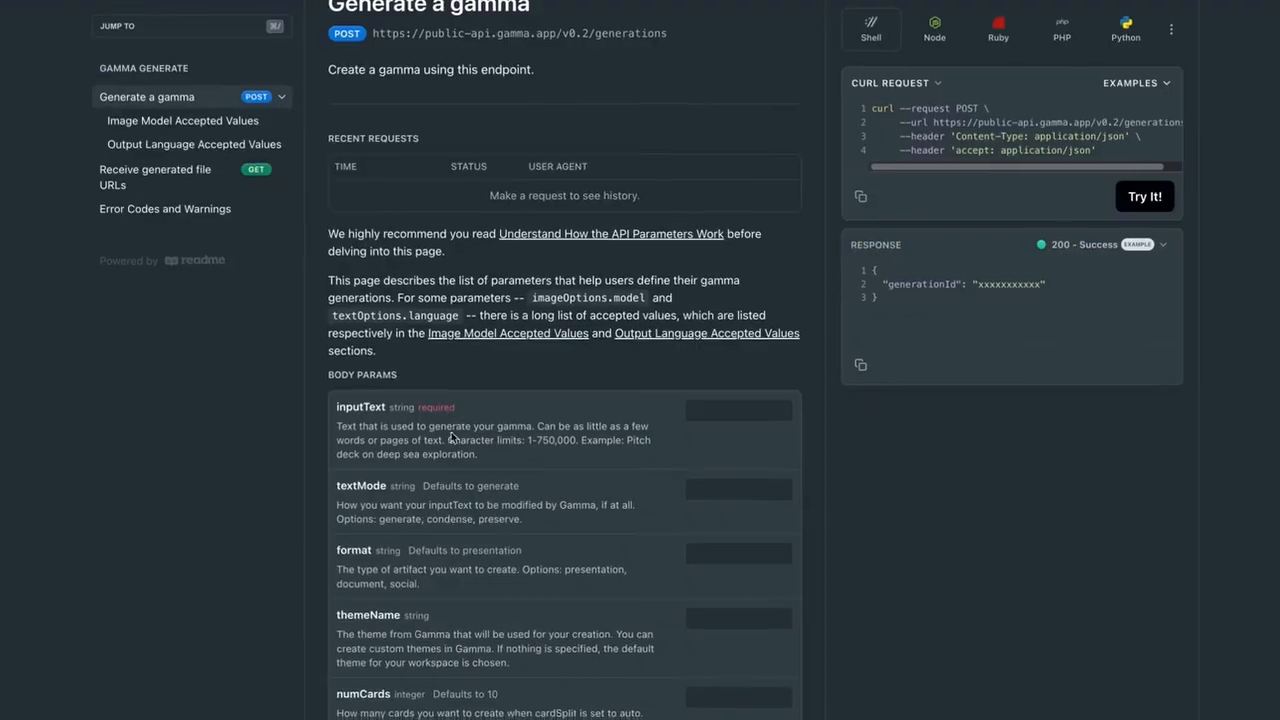
{"action": "scroll", "coordinate": [452, 437], "scroll_direction": "up", "scroll_amount": 2}
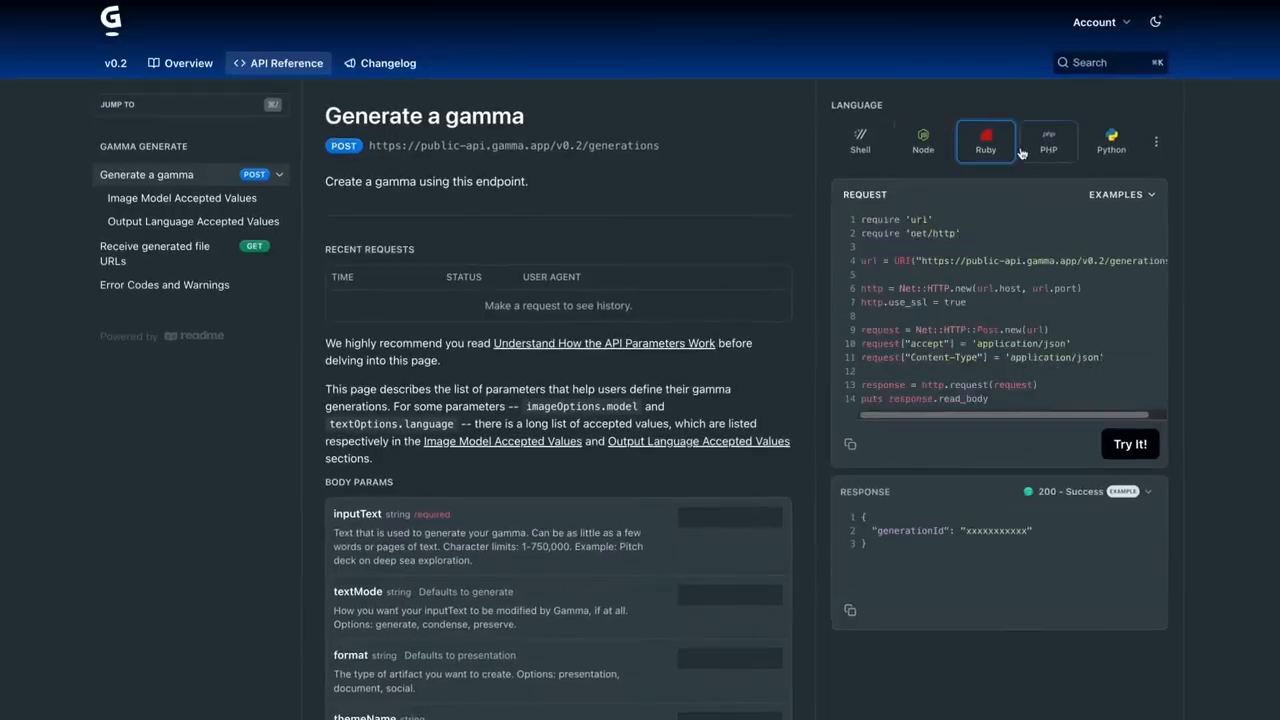
Read the "Receive generated file URLs" reference and open the "Error Codes and Warnings" page
{"action": "left_click", "coordinate": [160, 250]}
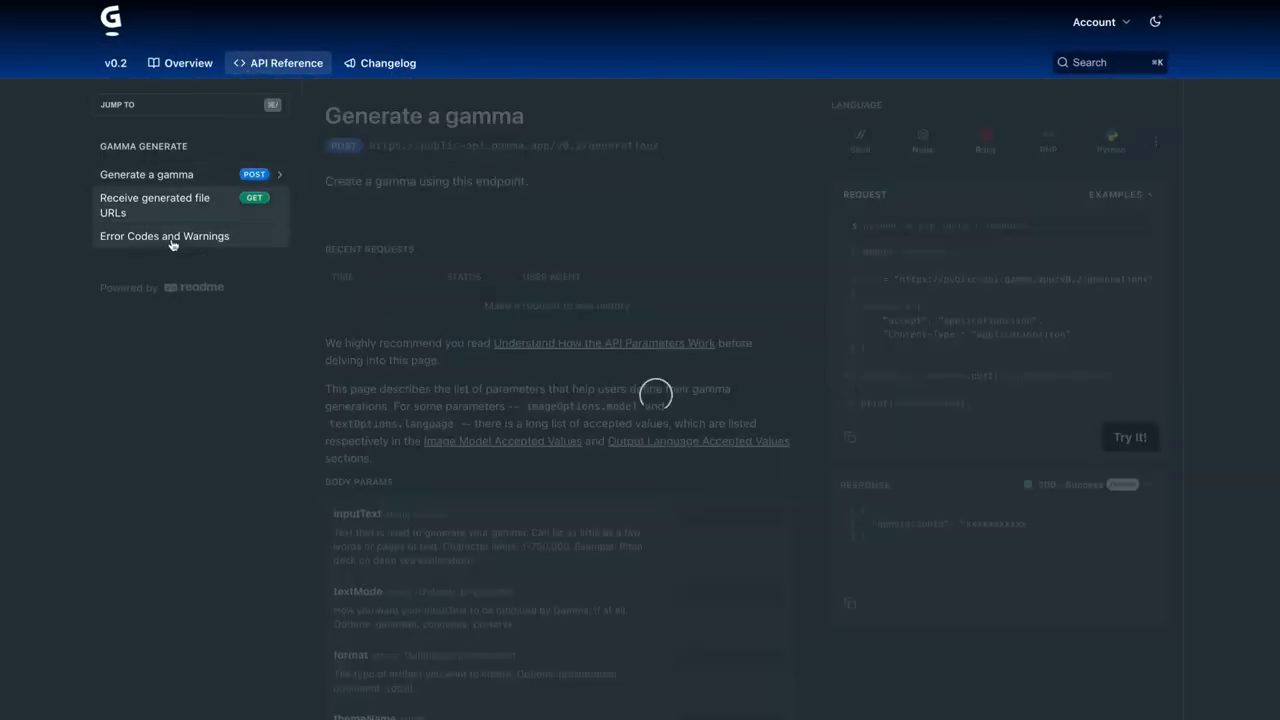
{"action": "scroll", "coordinate": [360, 340], "scroll_direction": "down", "scroll_amount": 2}
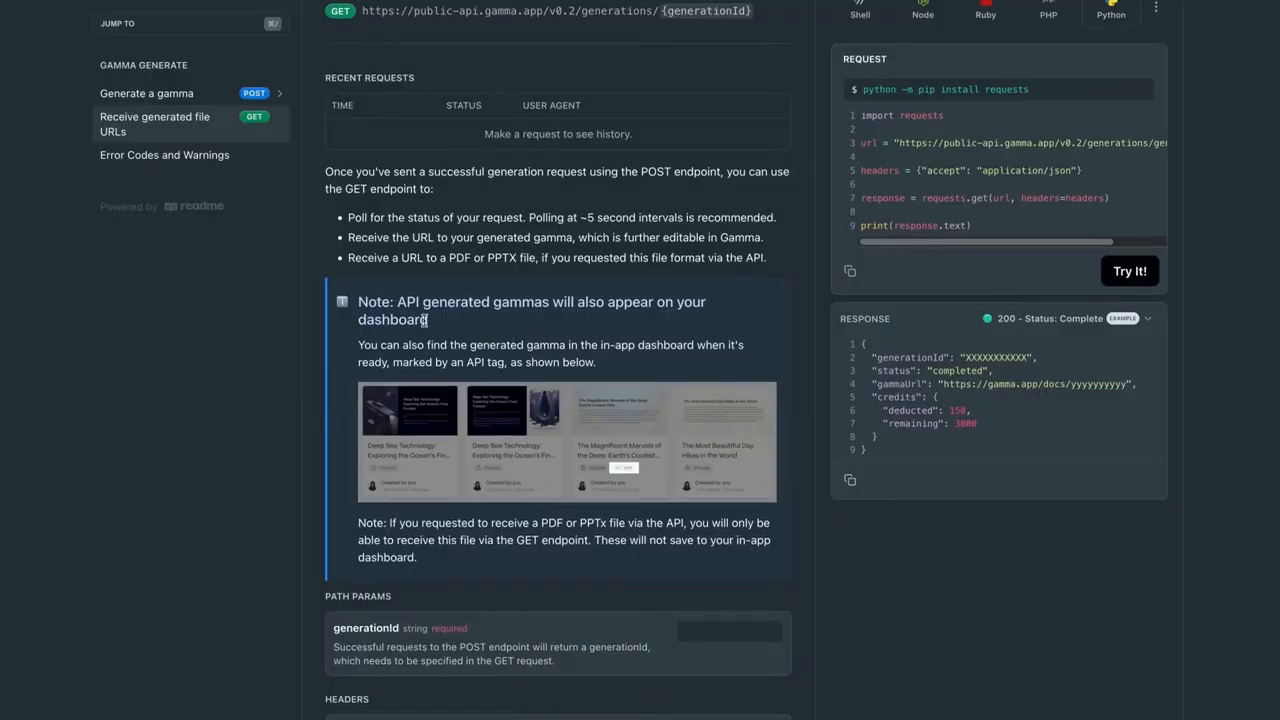
{"action": "scroll", "coordinate": [483, 442], "scroll_direction": "down", "scroll_amount": 10}
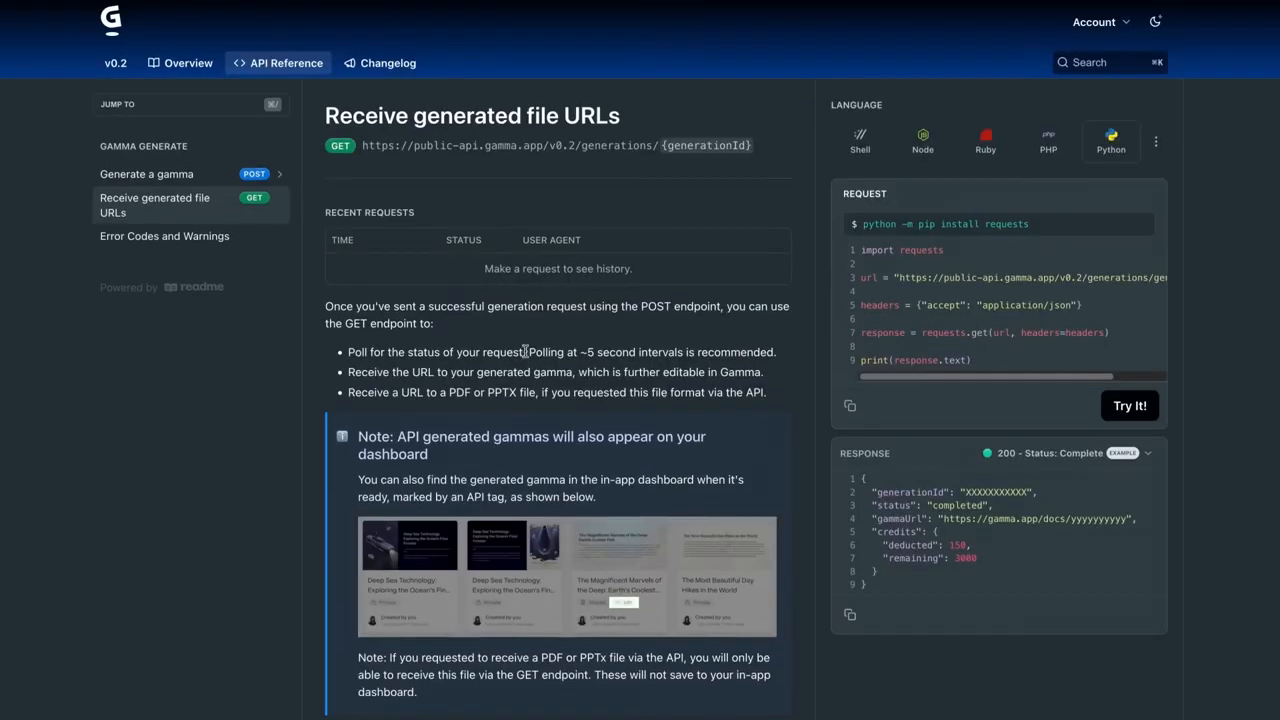
{"action": "left_click", "coordinate": [164, 236]}
{"action": "scroll", "coordinate": [576, 306], "scroll_direction": "up", "scroll_amount": 2}
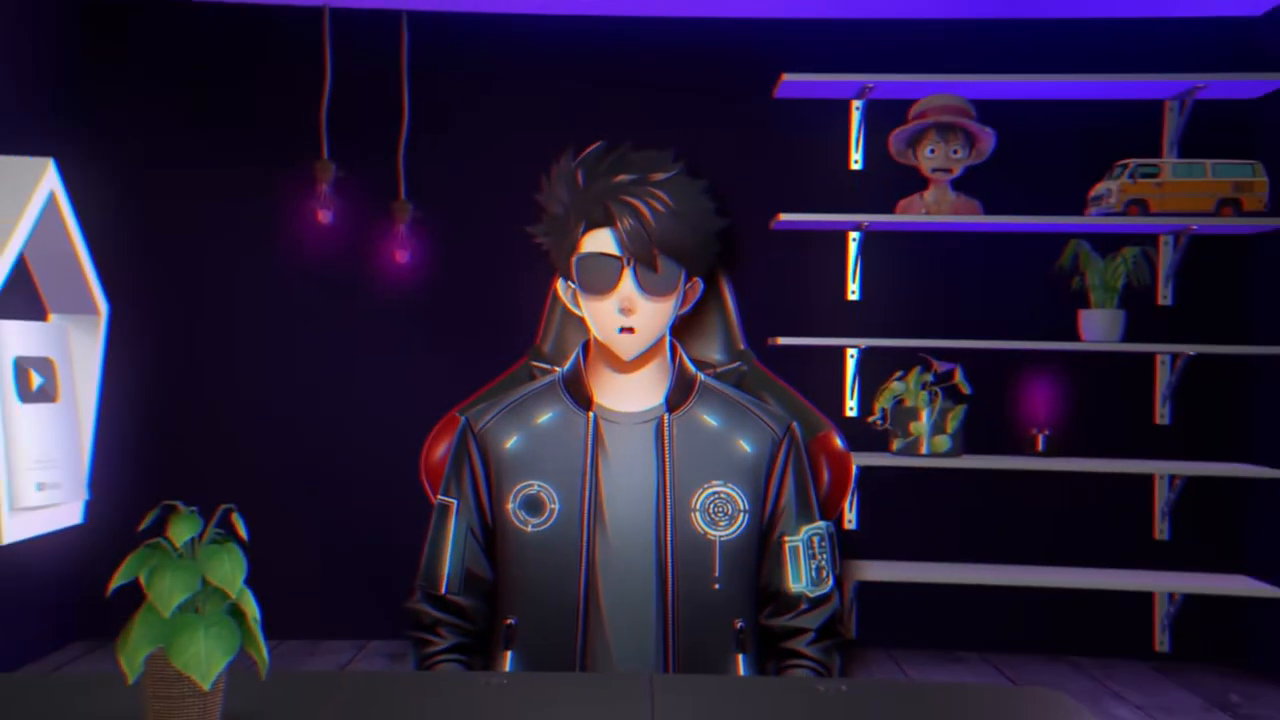